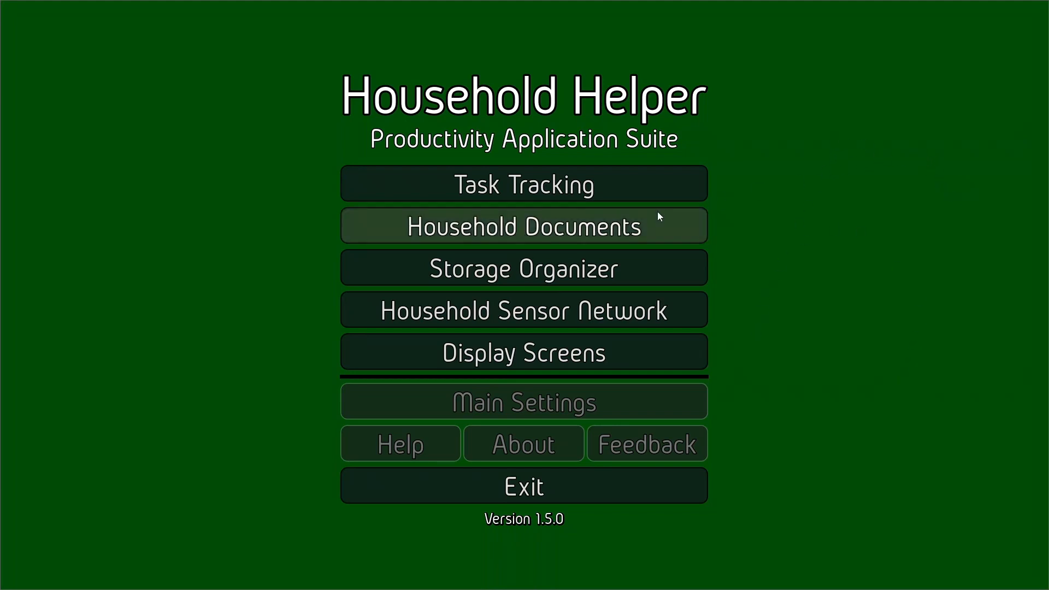
Step: Look over the Household Documents section and the Task Data Manager, returning to the main menu from each
left_click(646, 233)
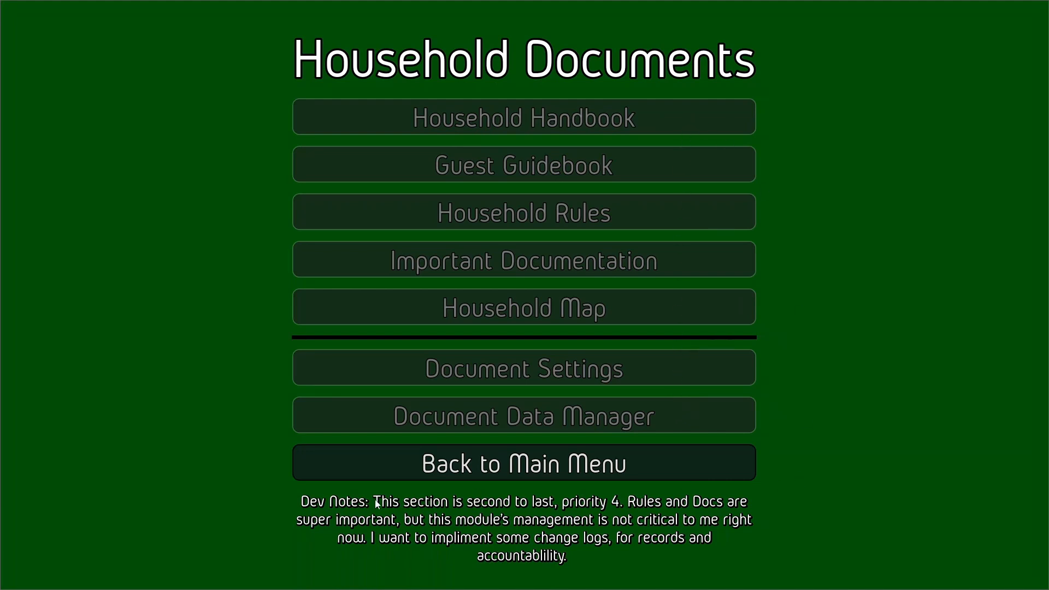
left_click(551, 468)
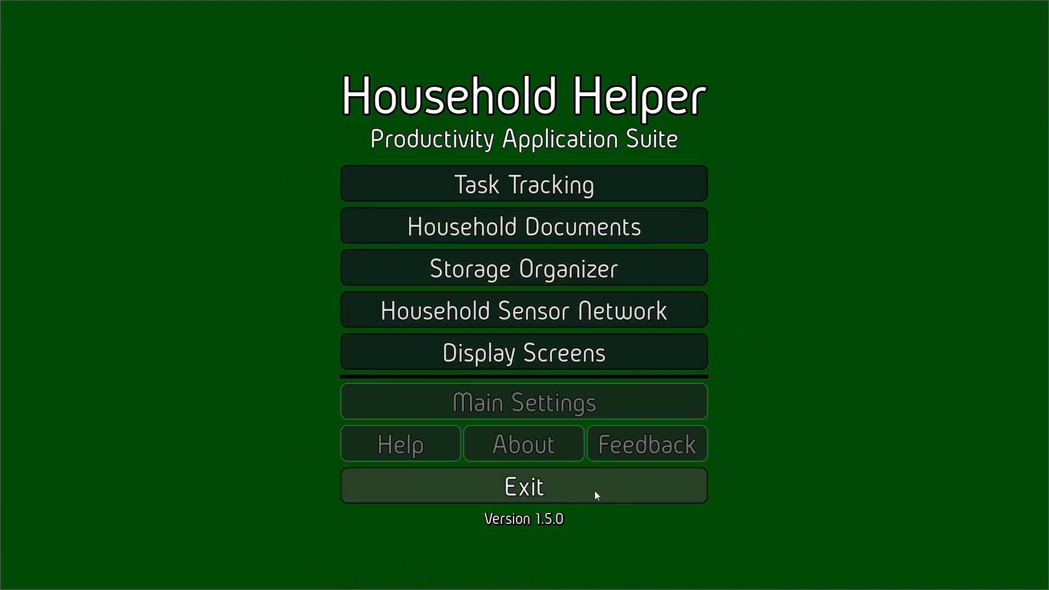
left_click(418, 184)
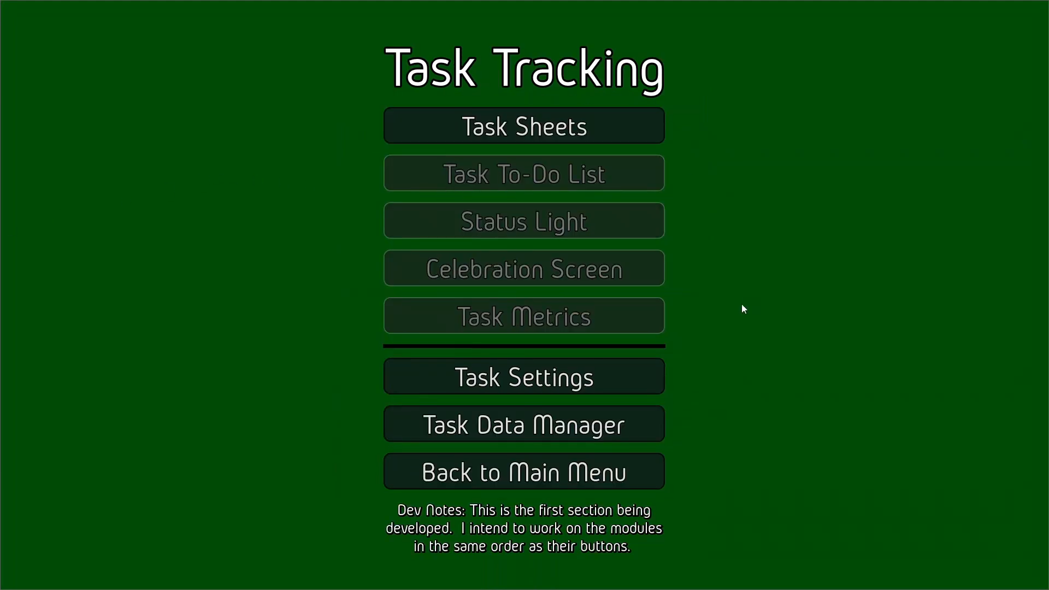
left_click(583, 432)
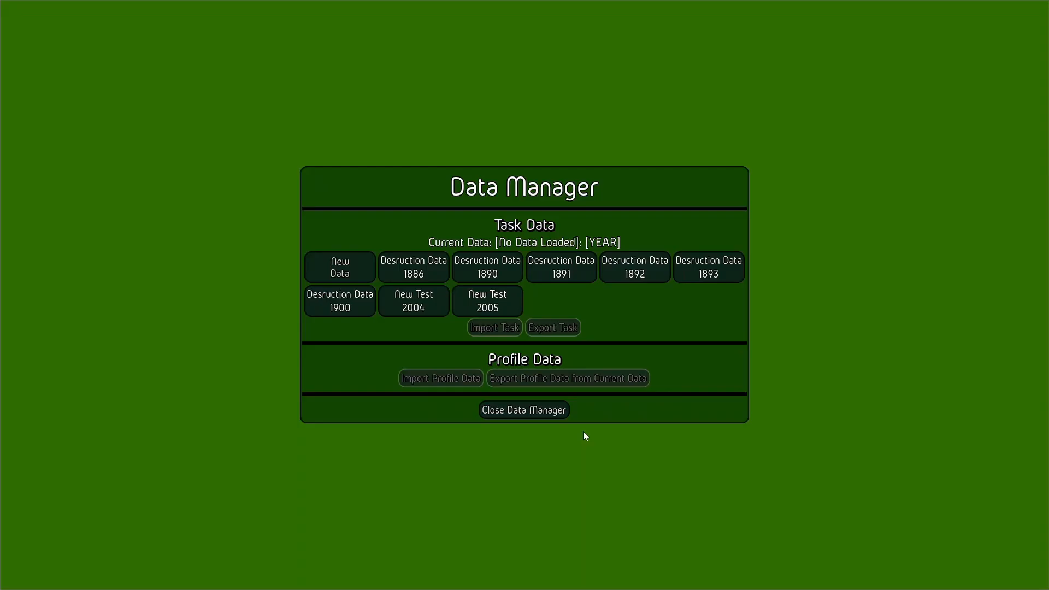
left_click(526, 412)
left_click(591, 484)
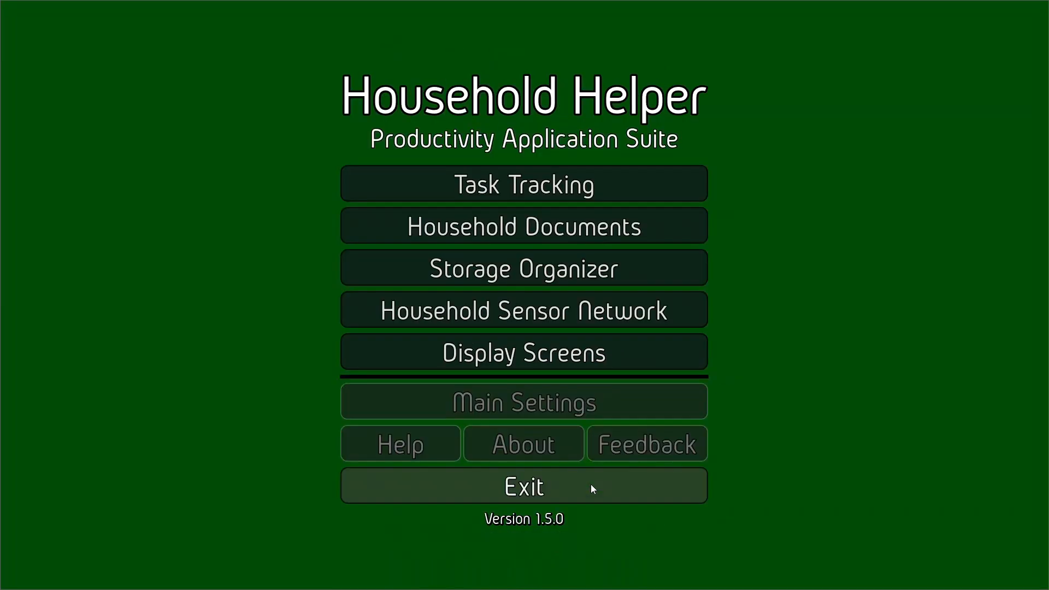
Step: View the Task Settings page of the Task Tracking section and return to the task menu
left_click(525, 191)
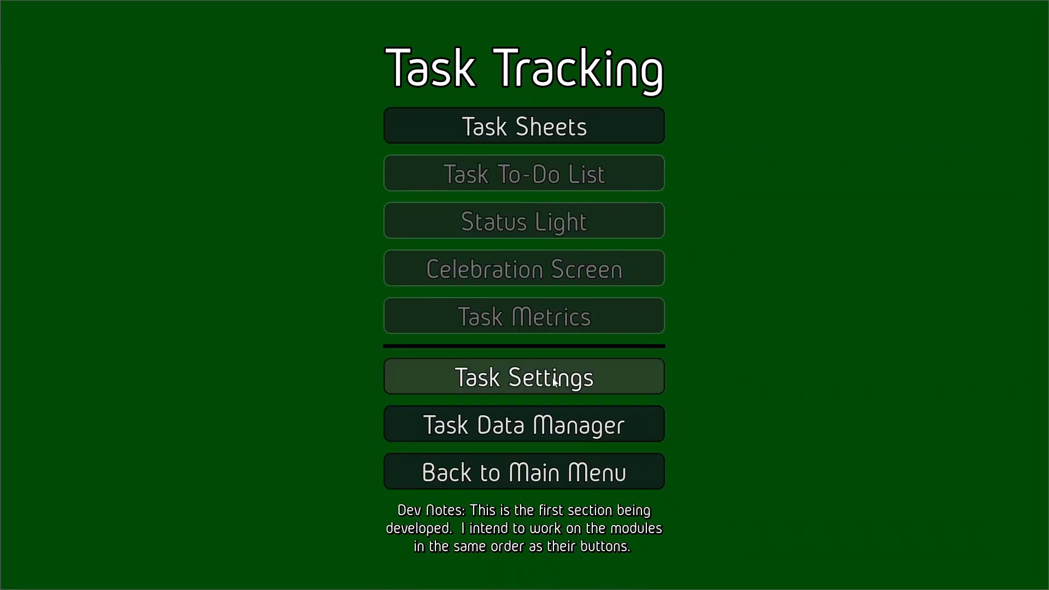
left_click(638, 372)
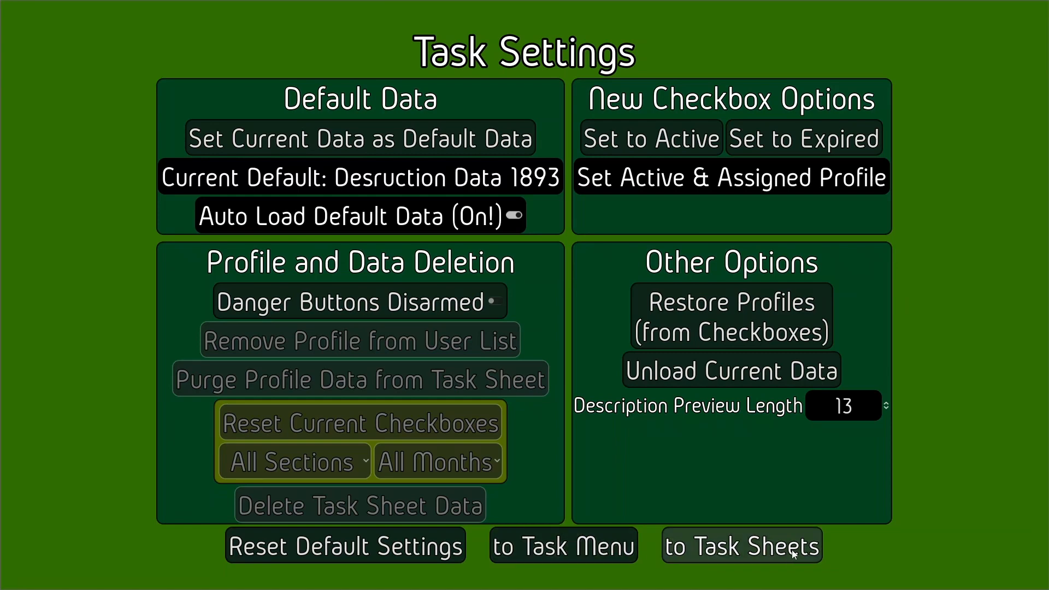
left_click(537, 550)
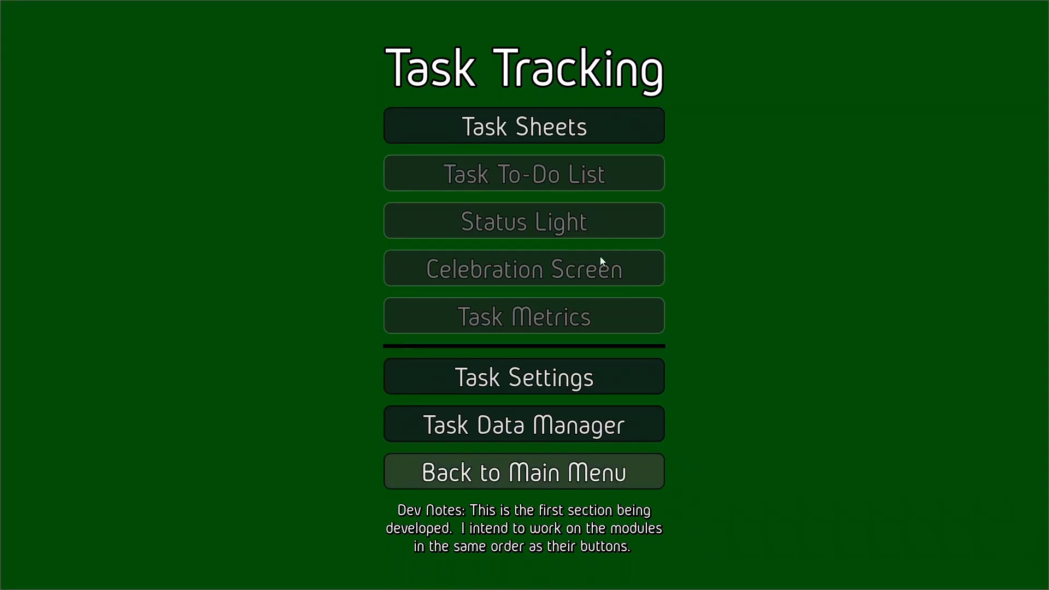
Step: Open the task sheets, turn off Auto Load Default Data in the task settings, and return to the sheets
left_click(556, 108)
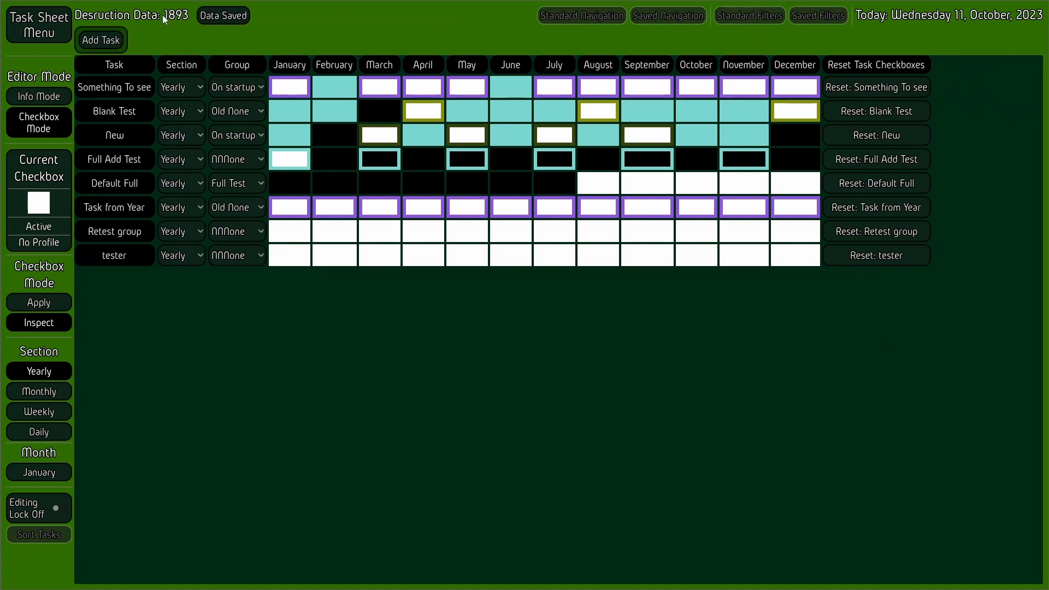
left_click(45, 35)
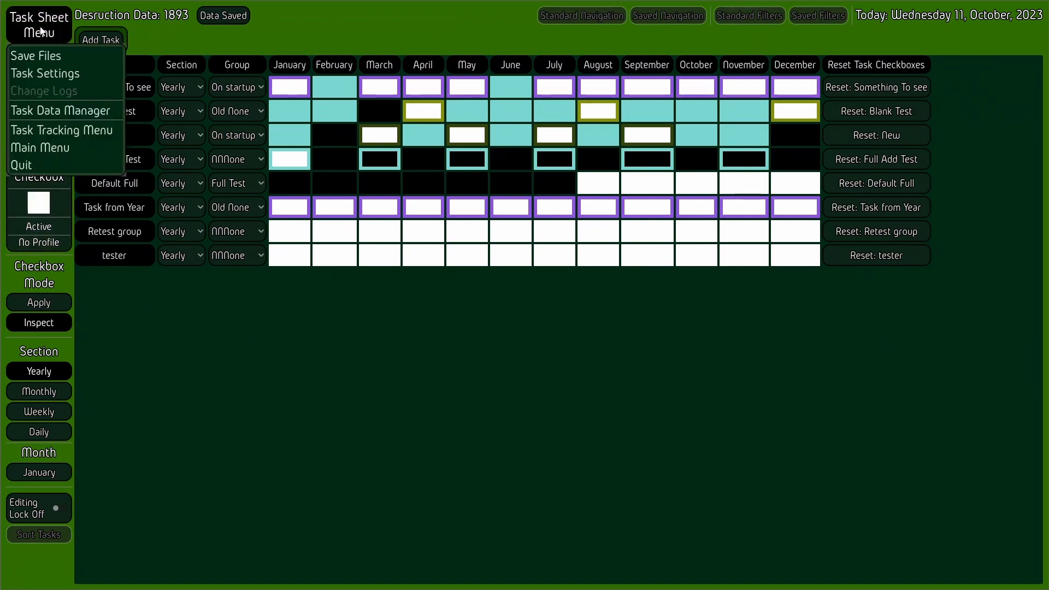
left_click(73, 72)
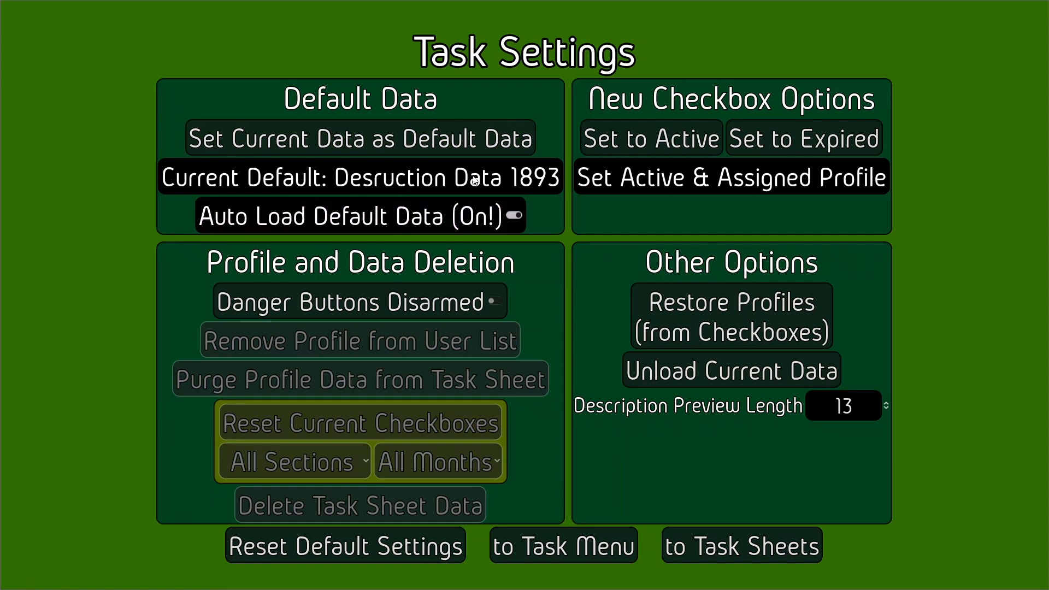
left_click(510, 217)
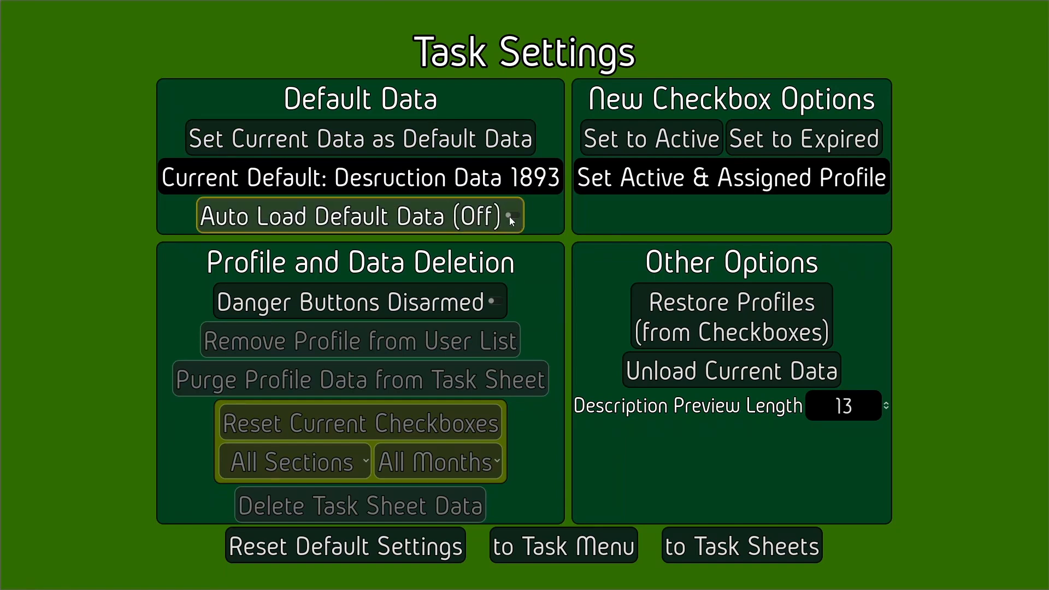
left_click(720, 550)
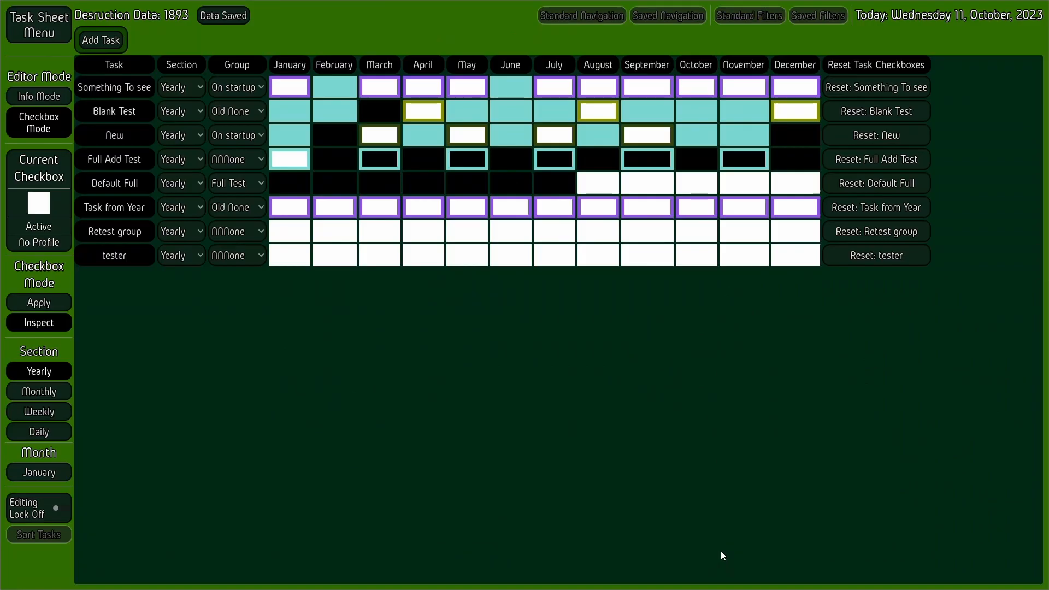
Step: Unload the current data through the task settings and return to the task sheets
left_click(49, 35)
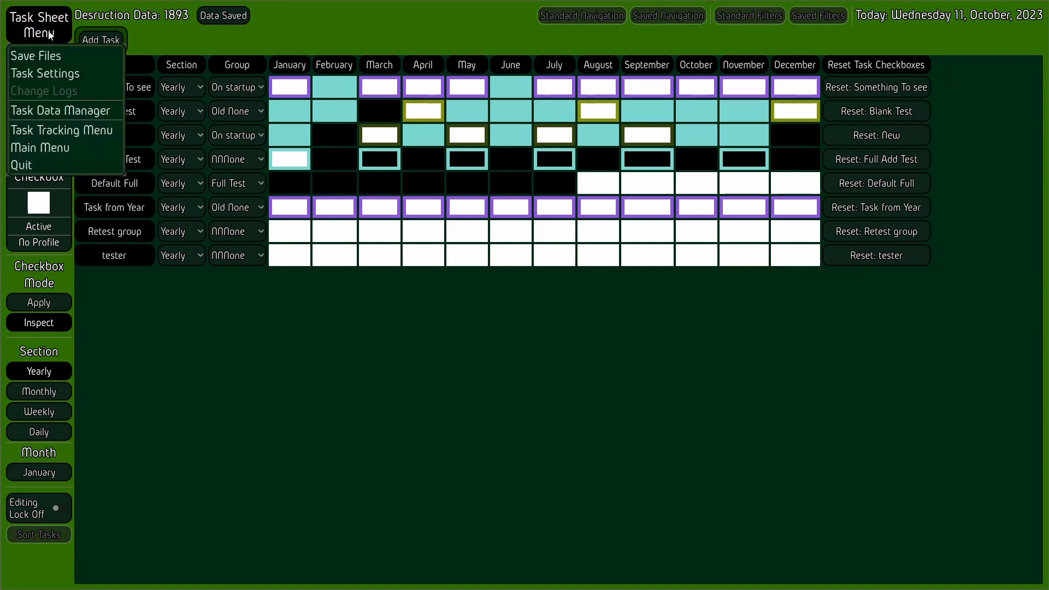
left_click(59, 75)
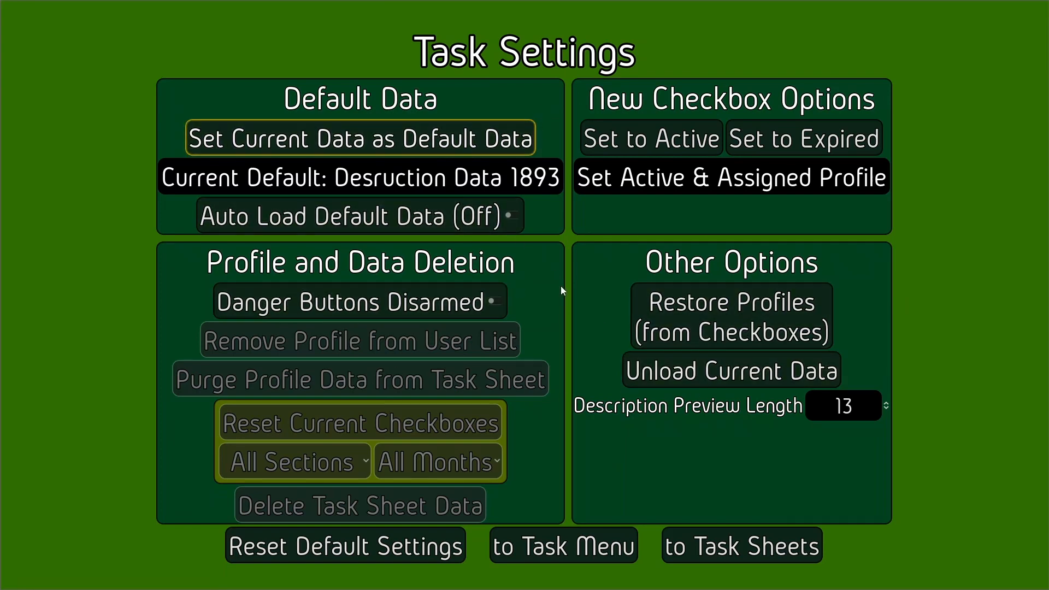
left_click(767, 376)
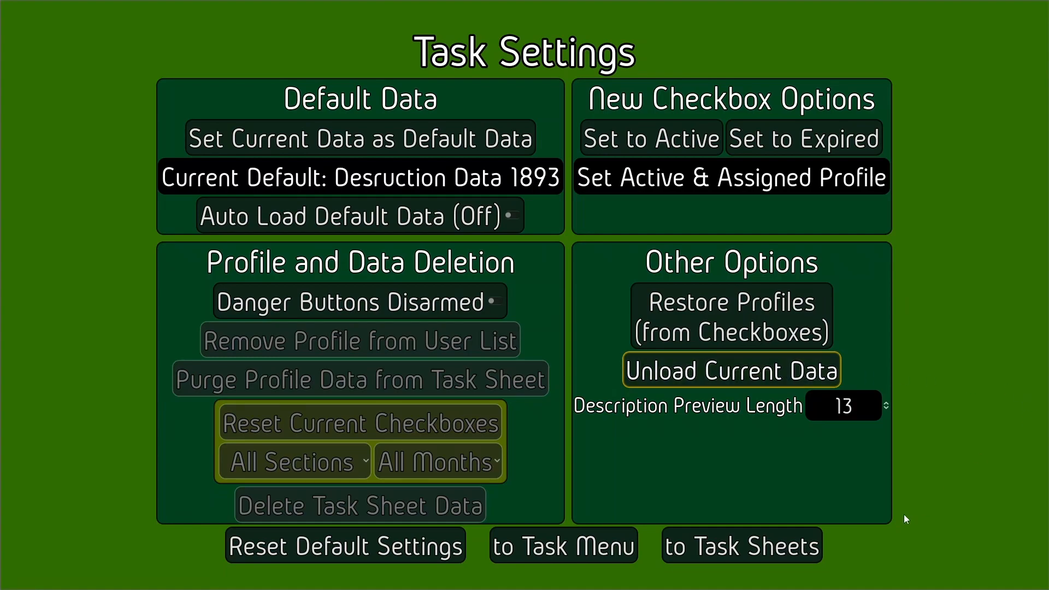
left_click(747, 544)
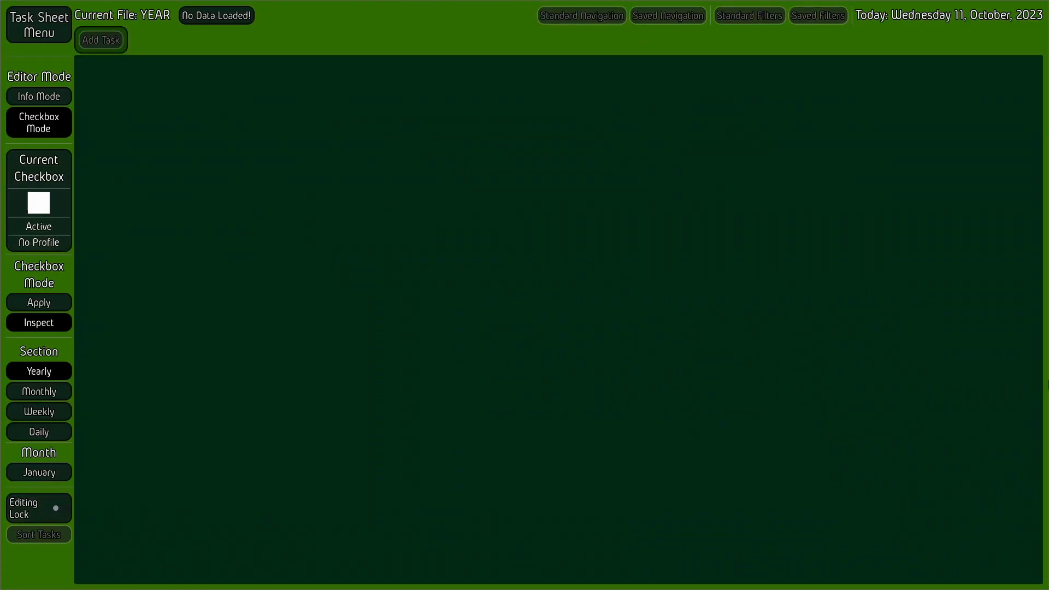
Step: Turn on Auto Load Default Data in the task settings and reopen the task sheets
left_click(45, 32)
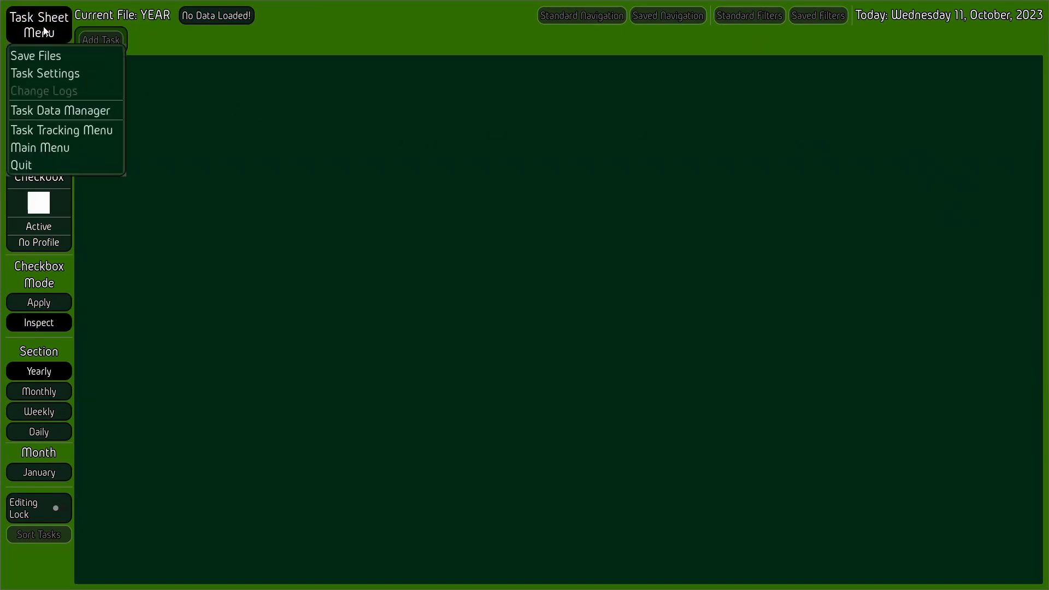
left_click(54, 77)
left_click(500, 219)
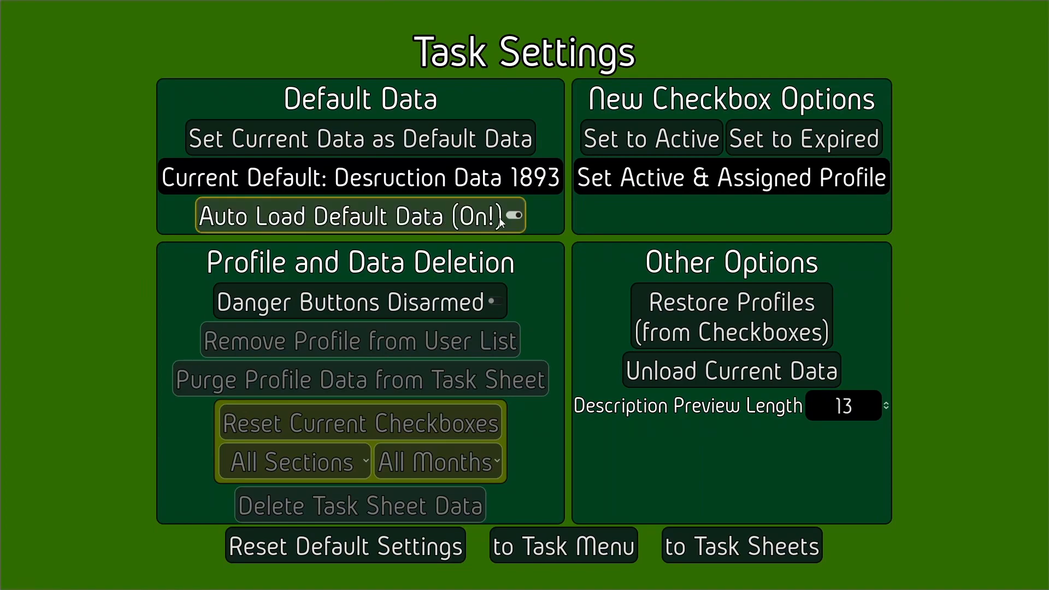
left_click(731, 551)
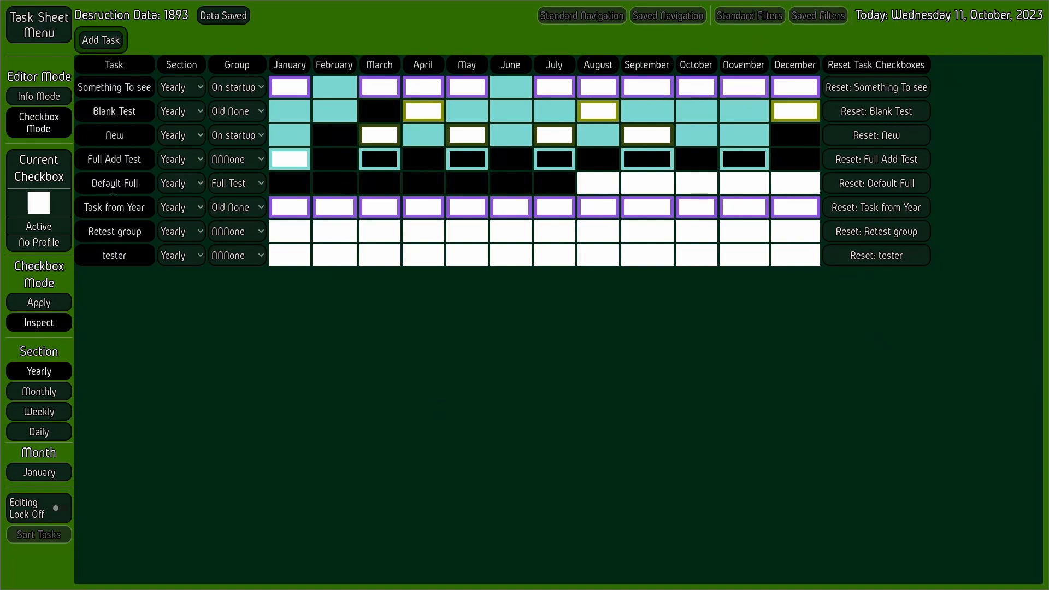
Step: Try Set to Active and Set to Expired as the new checkbox option, finishing with Set Active & Assigned Profile
left_click(42, 36)
left_click(57, 74)
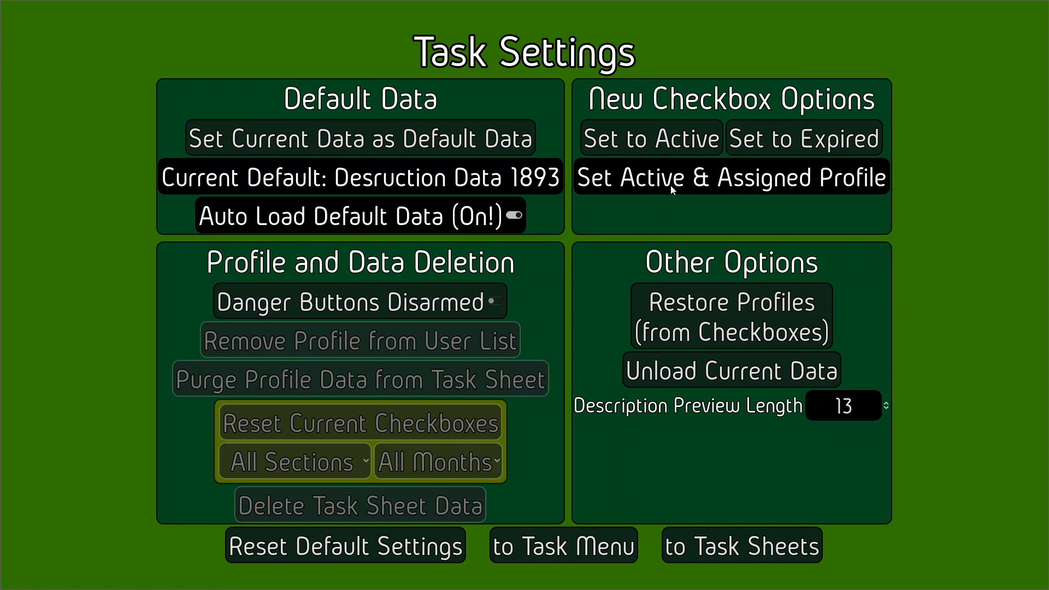
left_click(663, 139)
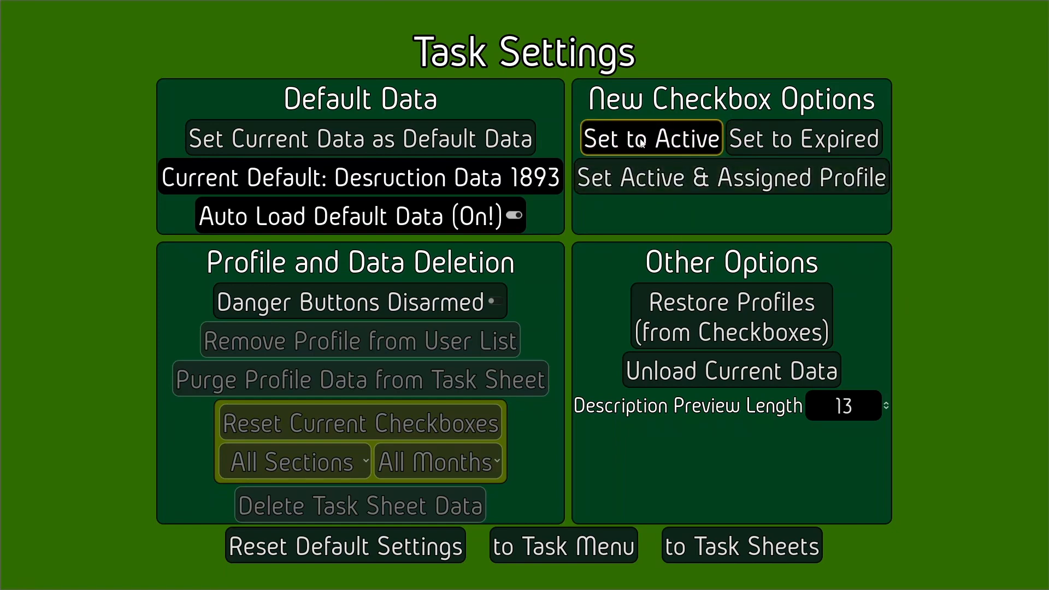
left_click(830, 142)
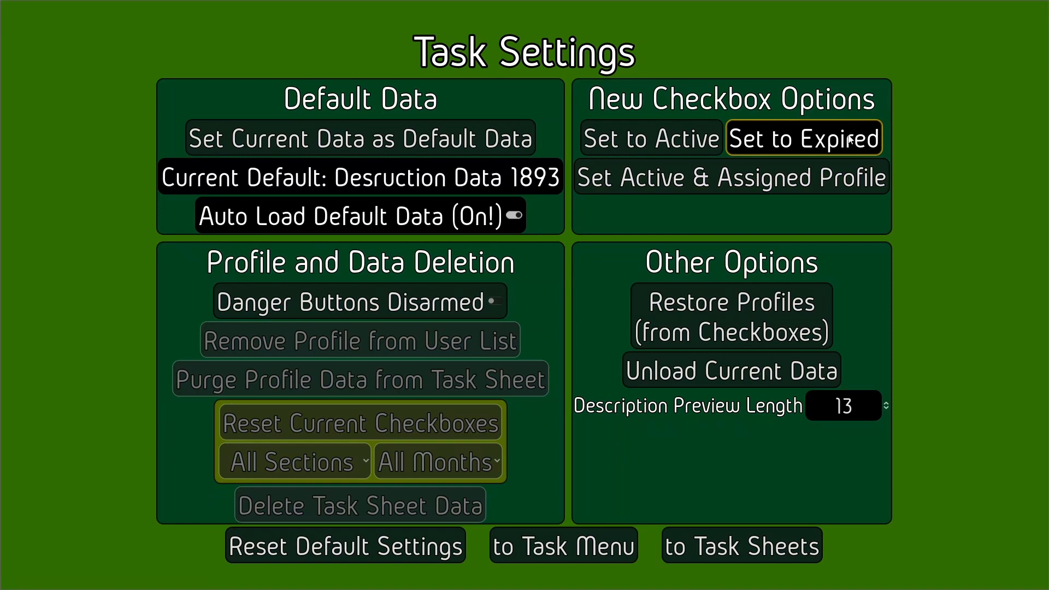
left_click(739, 186)
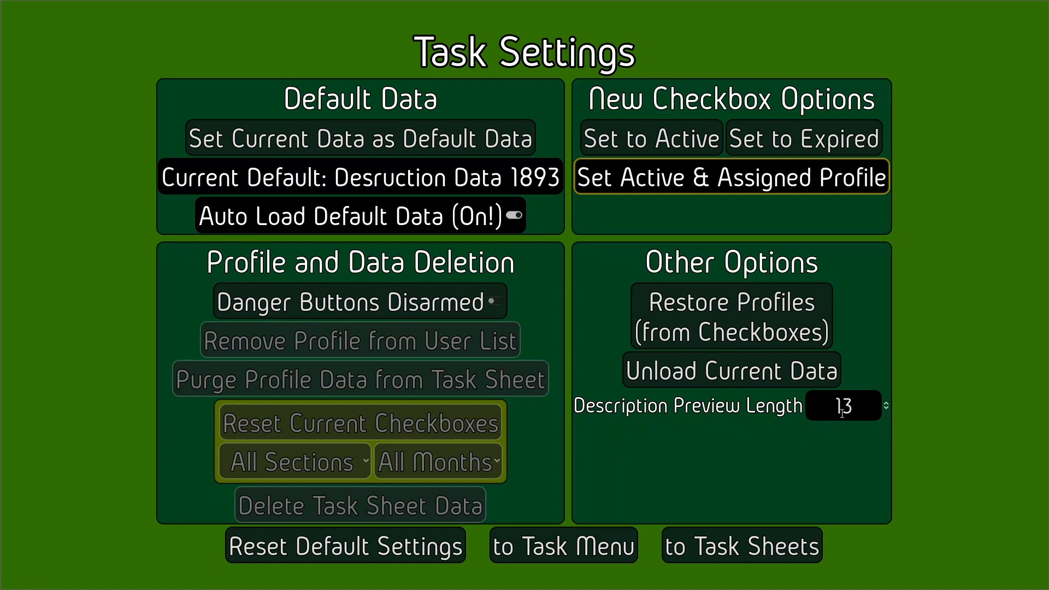
Step: Set the Description Preview Length to 25
left_click(885, 402)
scroll(885, 401, "up", 7)
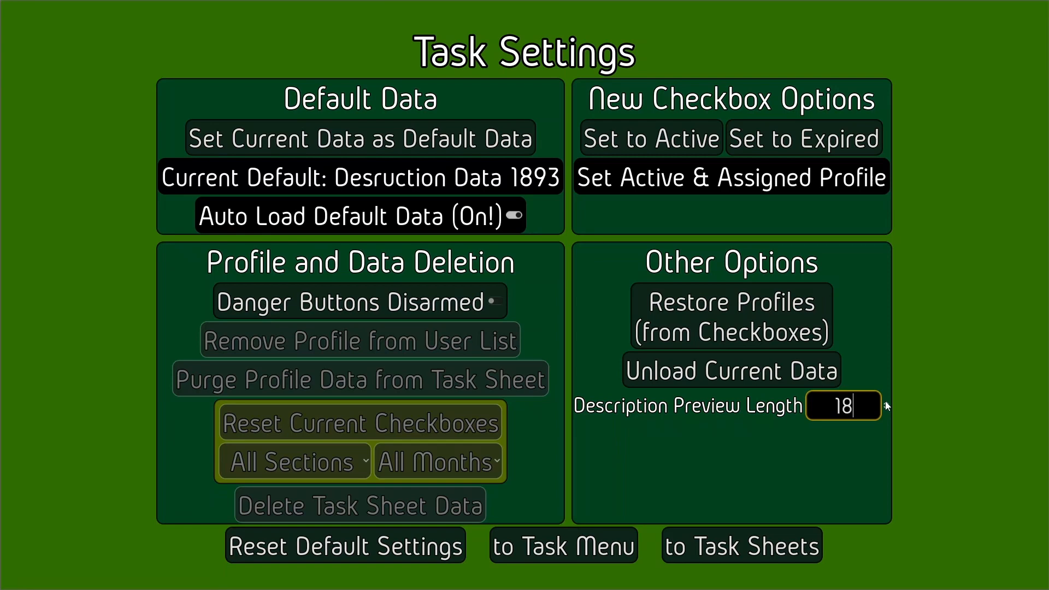
scroll(885, 405, "up", 4)
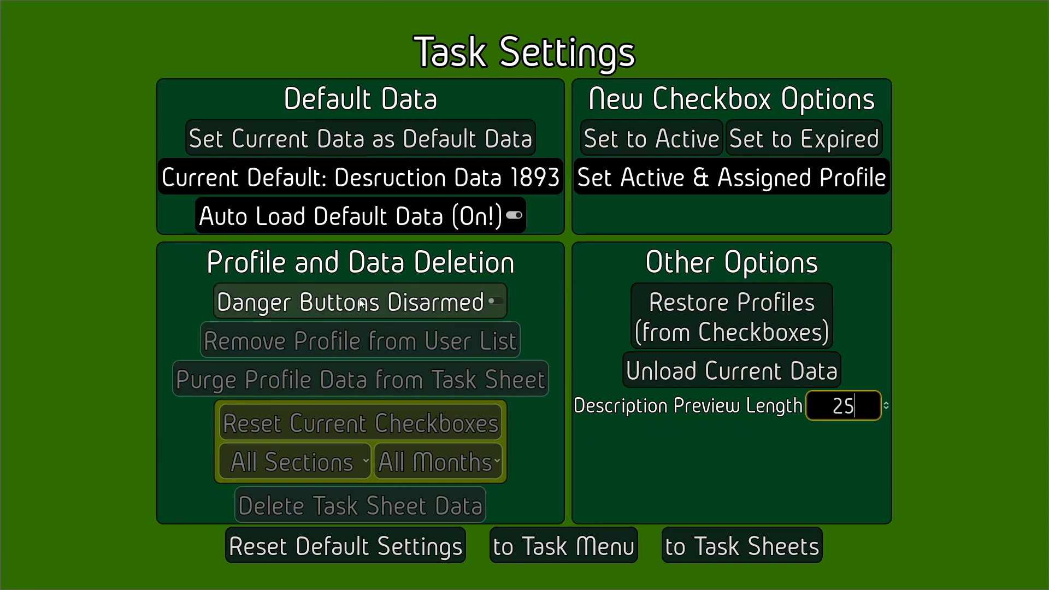
Step: Arm the danger buttons, view the profiles offered for removal from the user list, and go back to the task sheets without deleting any
left_click(421, 303)
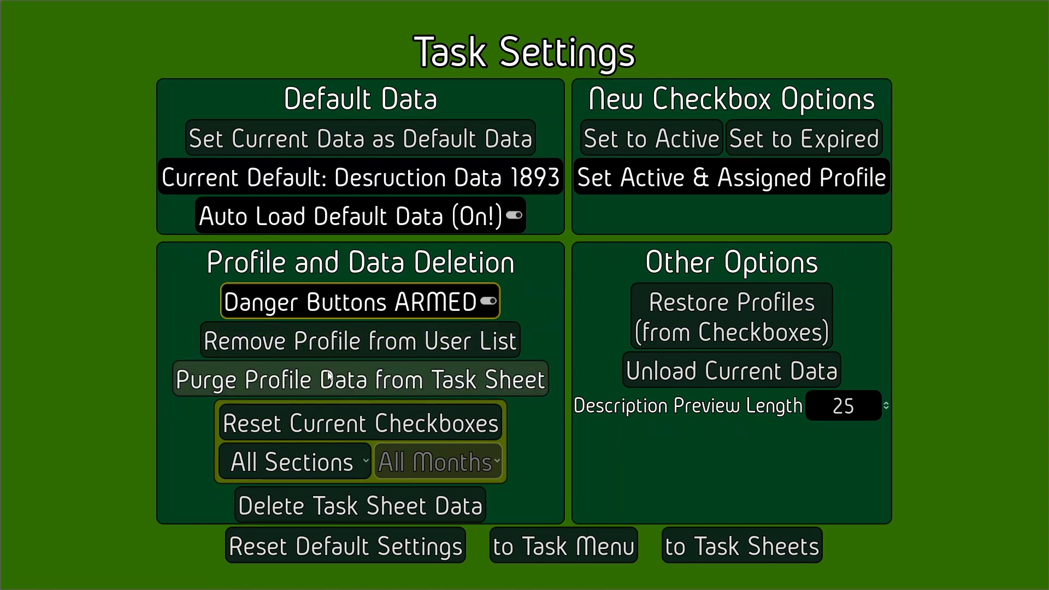
left_click(394, 344)
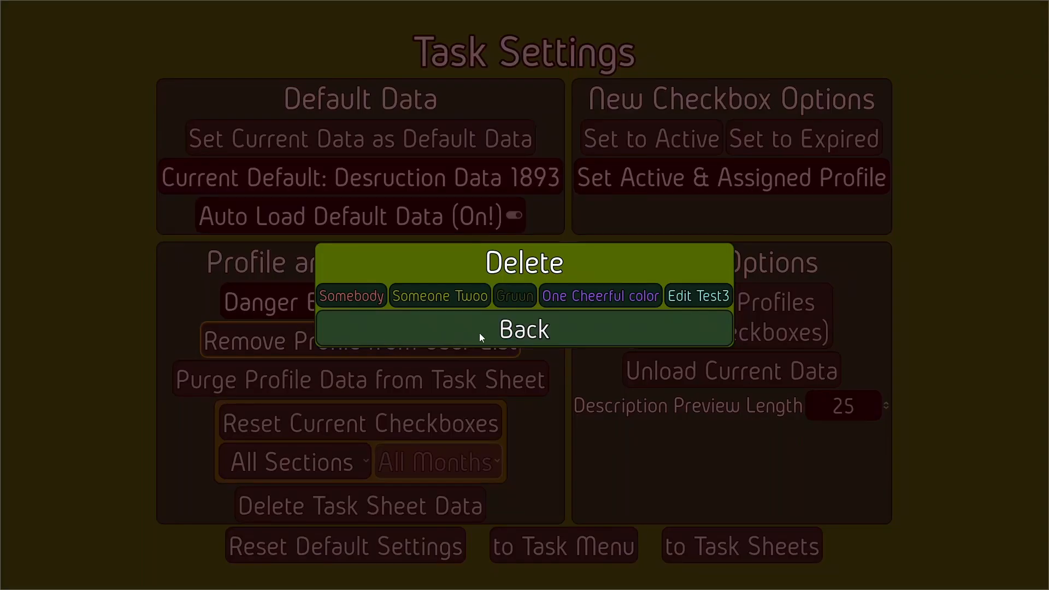
left_click(517, 334)
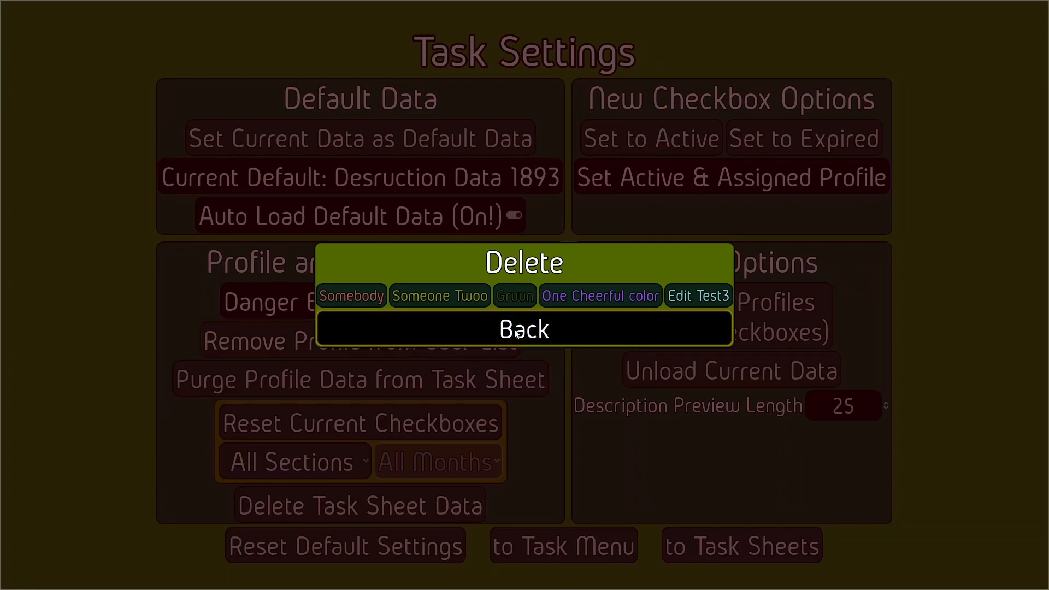
left_click(744, 546)
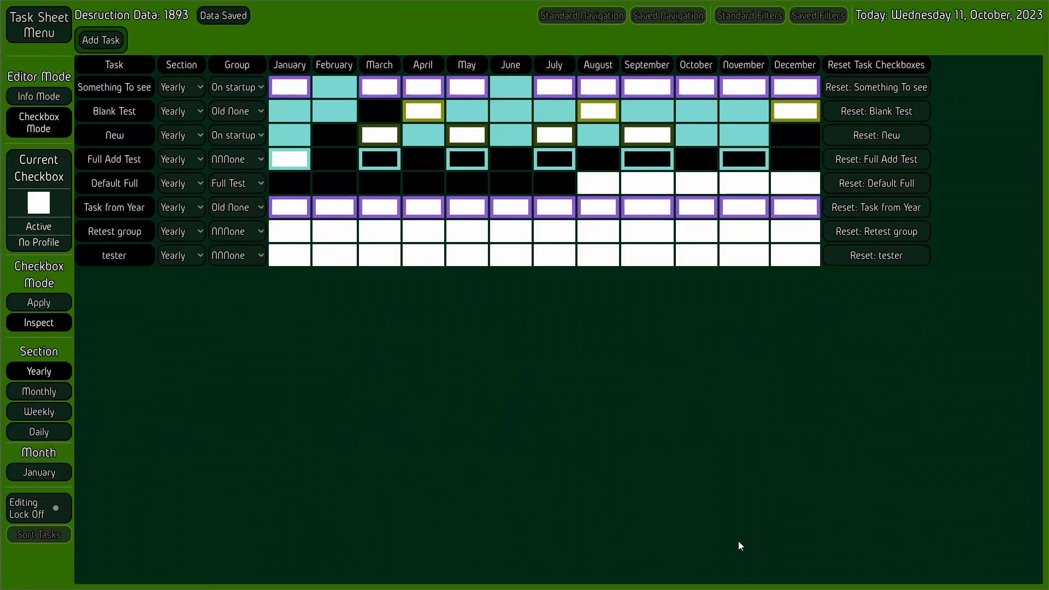
Step: View the status and profile choices for the current checkbox, and return to the task settings
left_click(38, 183)
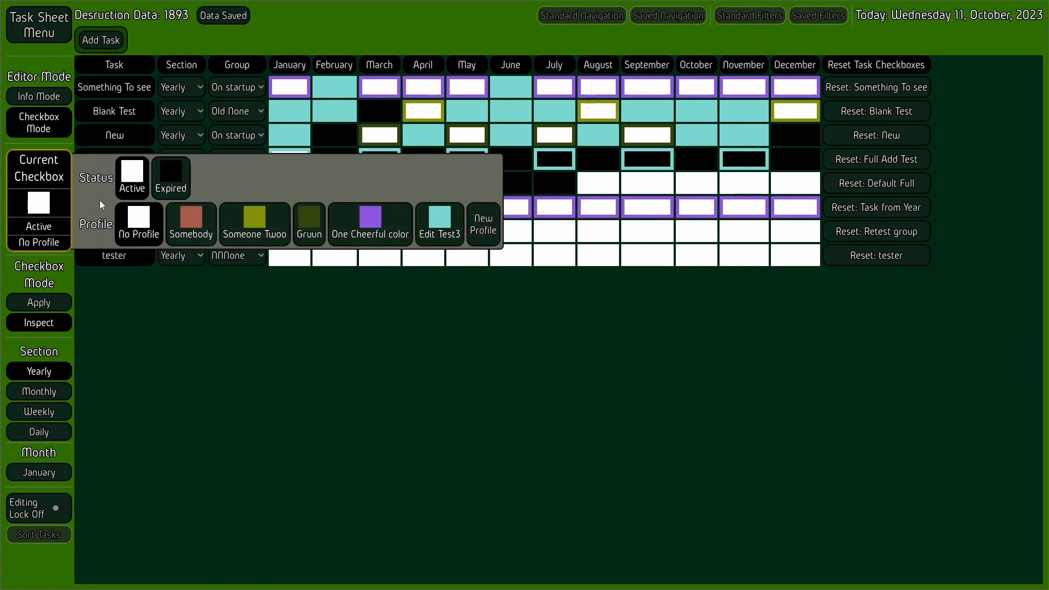
left_click(38, 25)
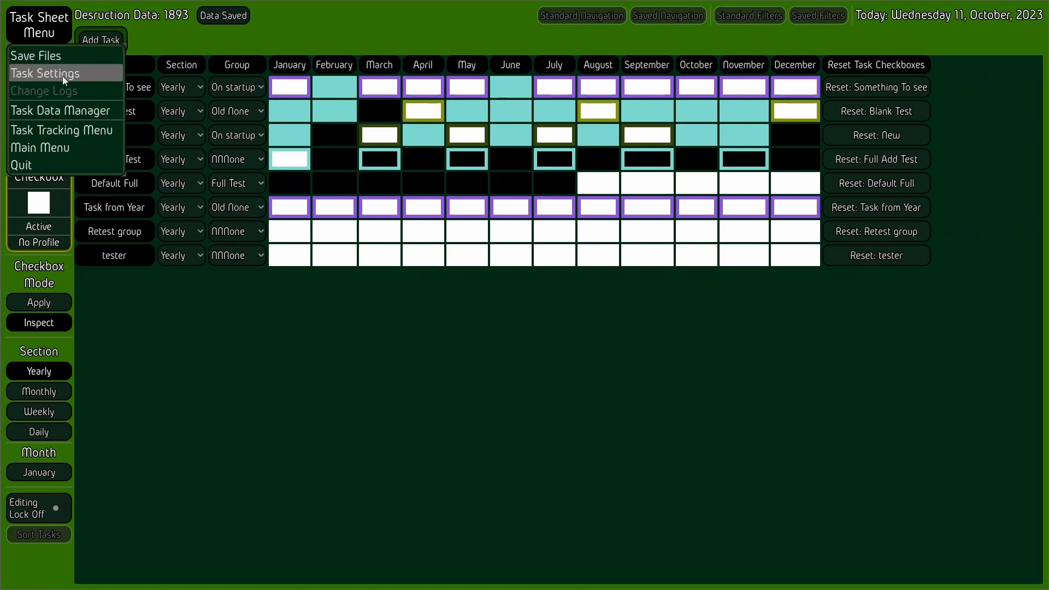
left_click(201, 349)
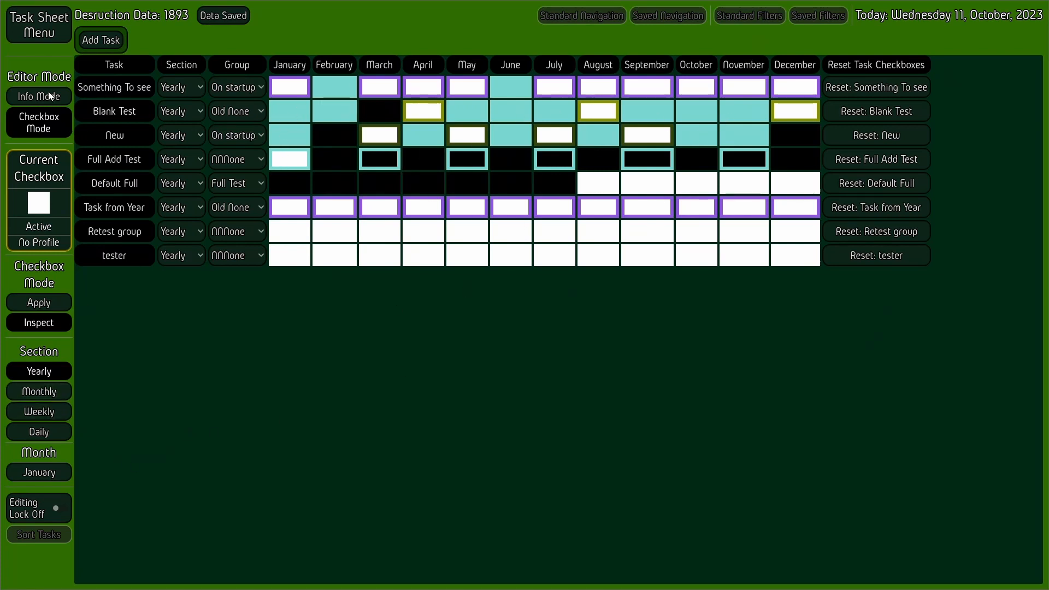
left_click(38, 25)
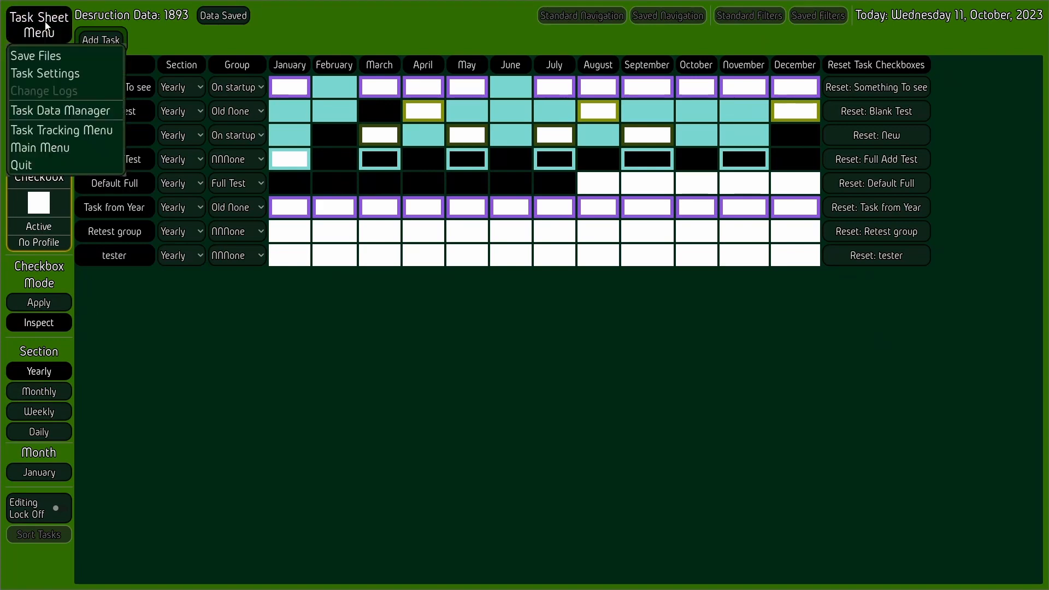
left_click(48, 75)
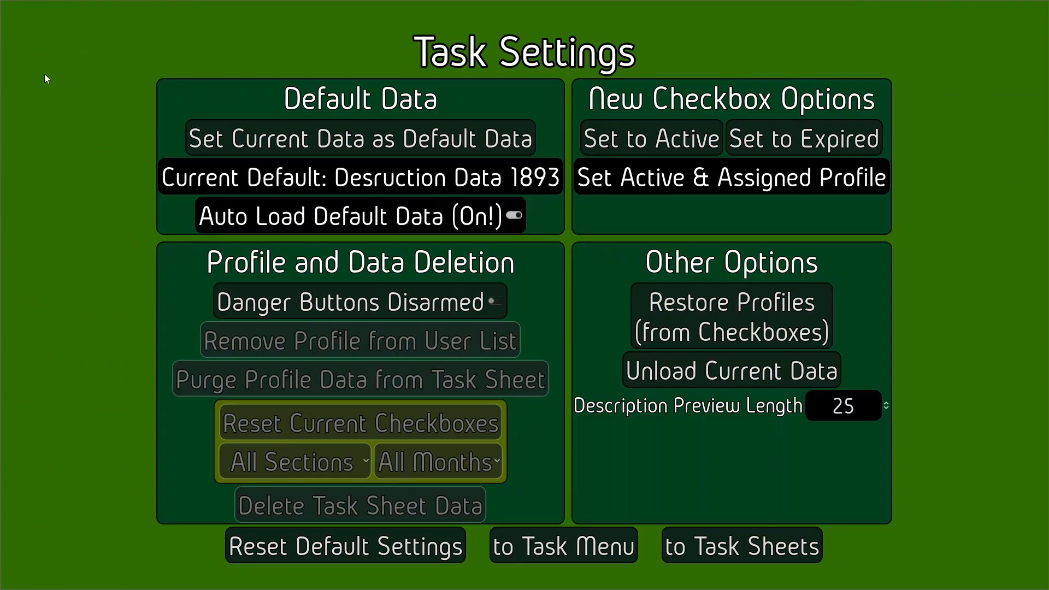
Step: Arm the danger buttons and remove the Edit Test3 profile from the user list
left_click(383, 306)
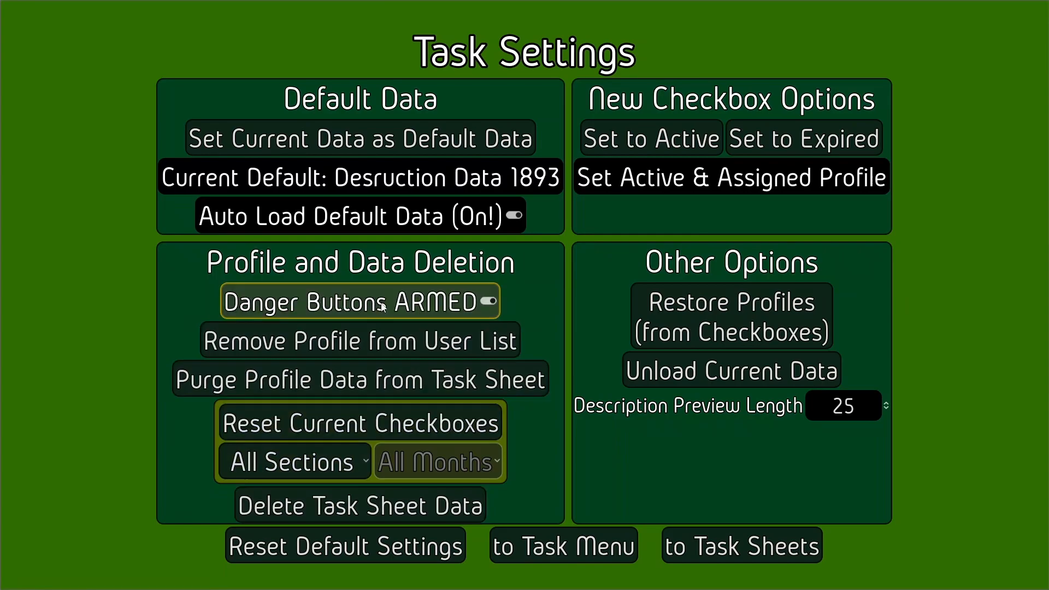
left_click(405, 349)
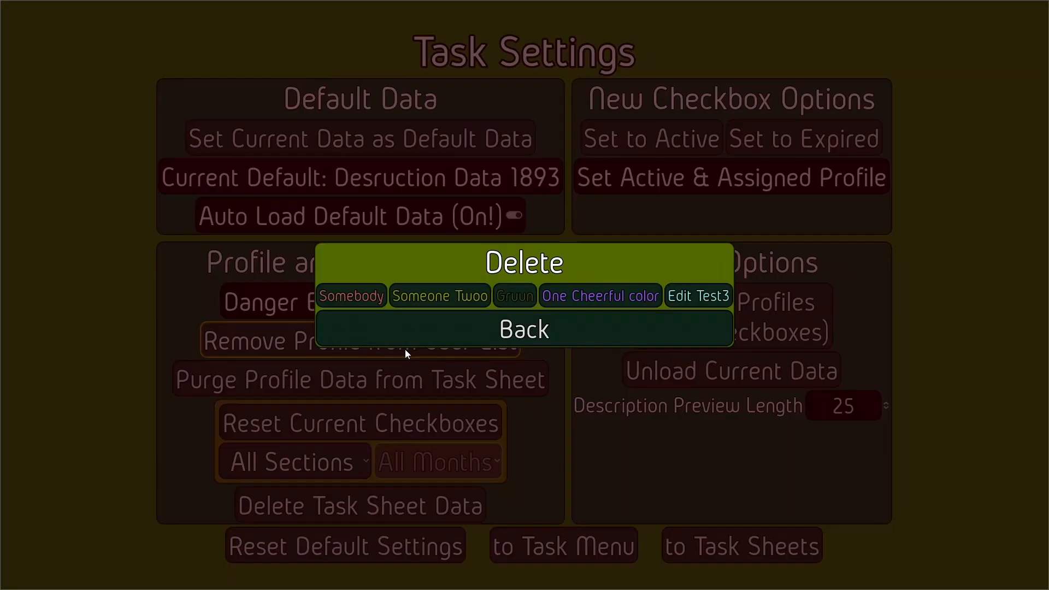
left_click(700, 297)
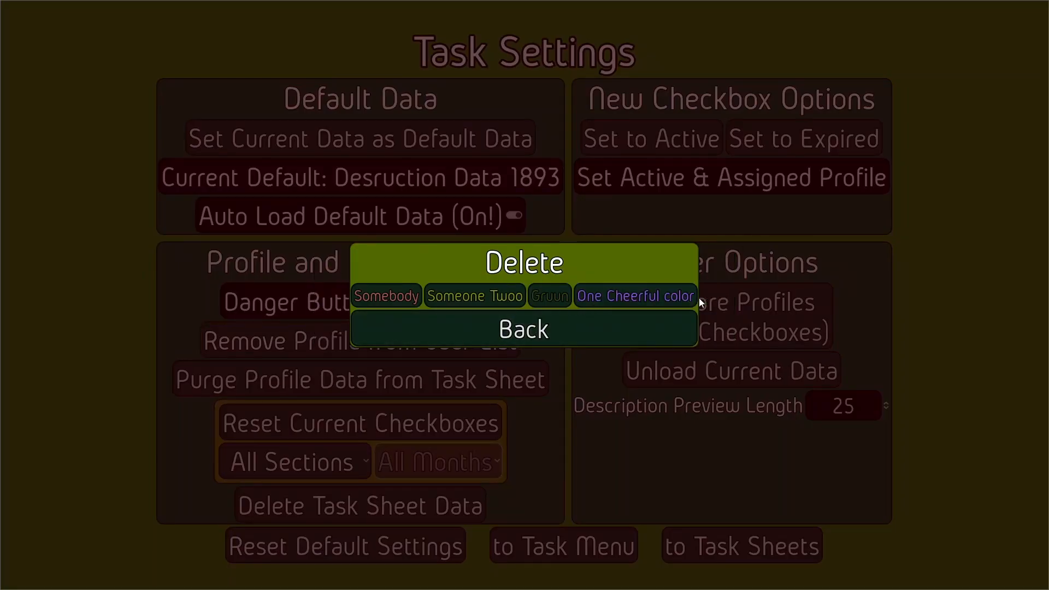
left_click(554, 342)
Step: Check the profile choices for the current checkbox on the task sheets, and return to the task settings
left_click(731, 545)
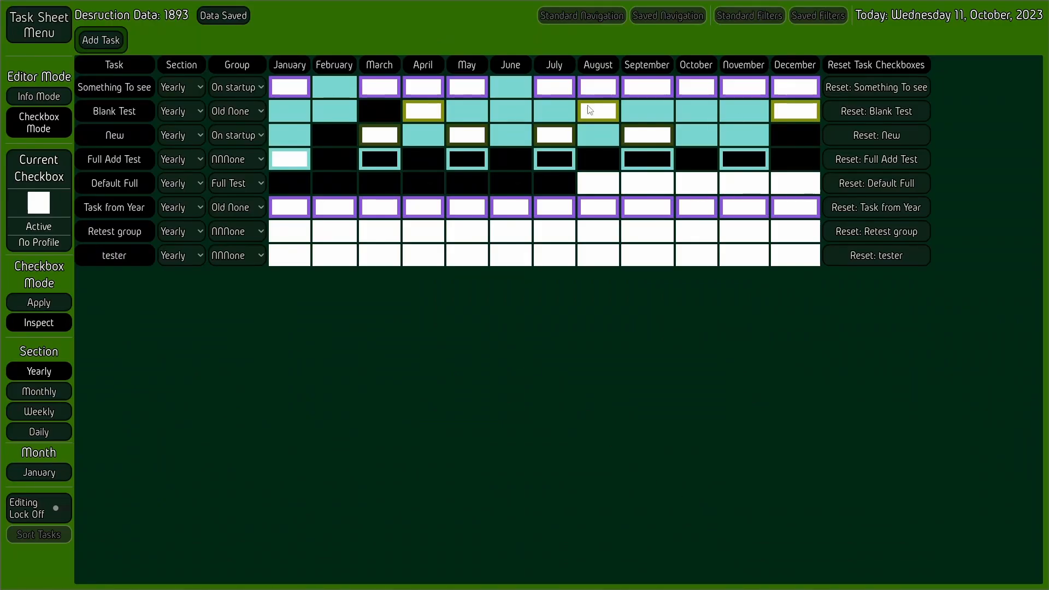
left_click(44, 178)
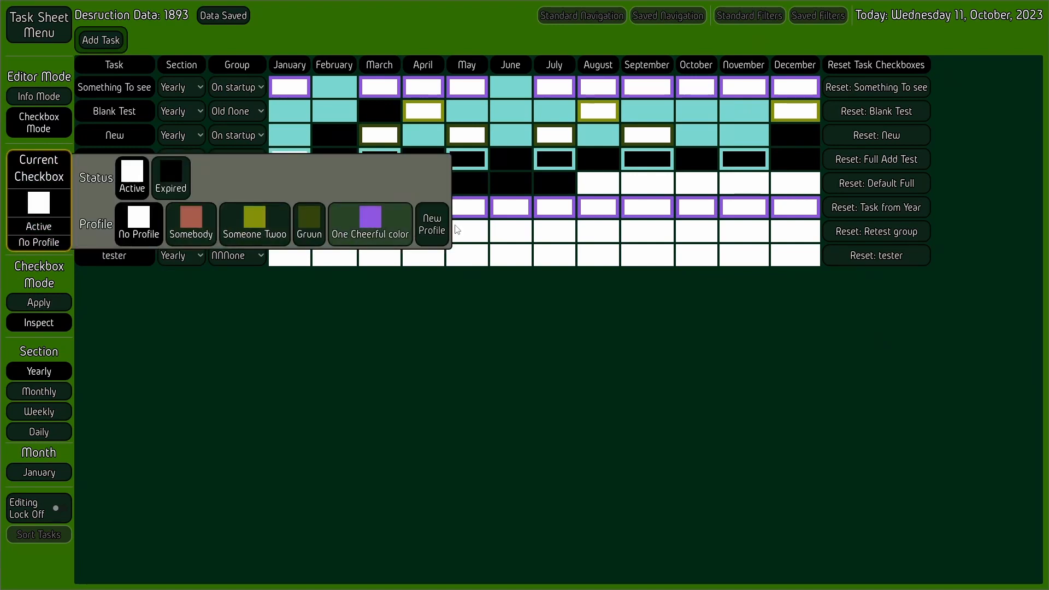
left_click(38, 19)
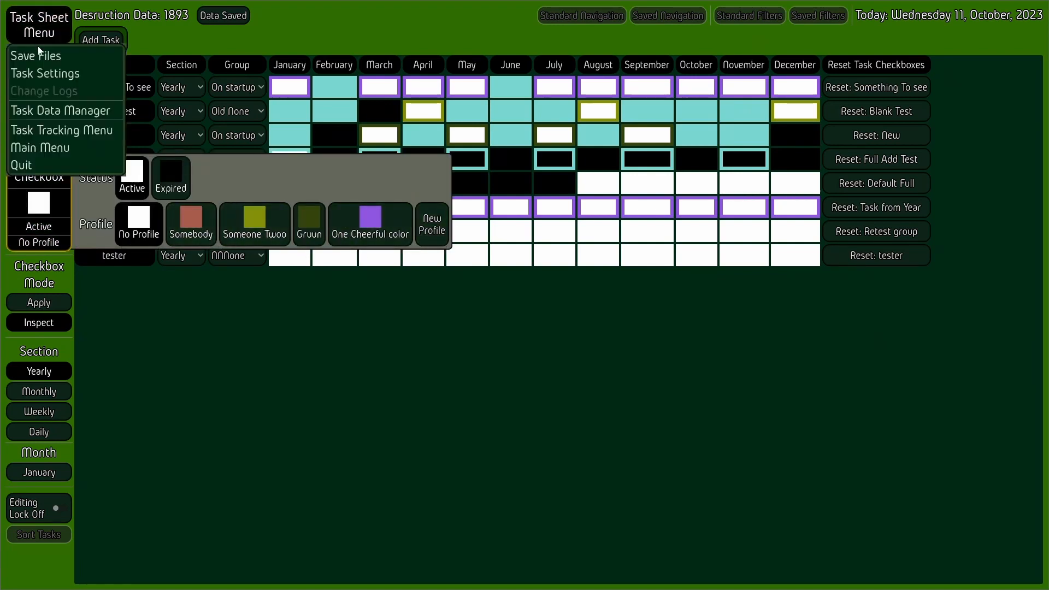
left_click(58, 80)
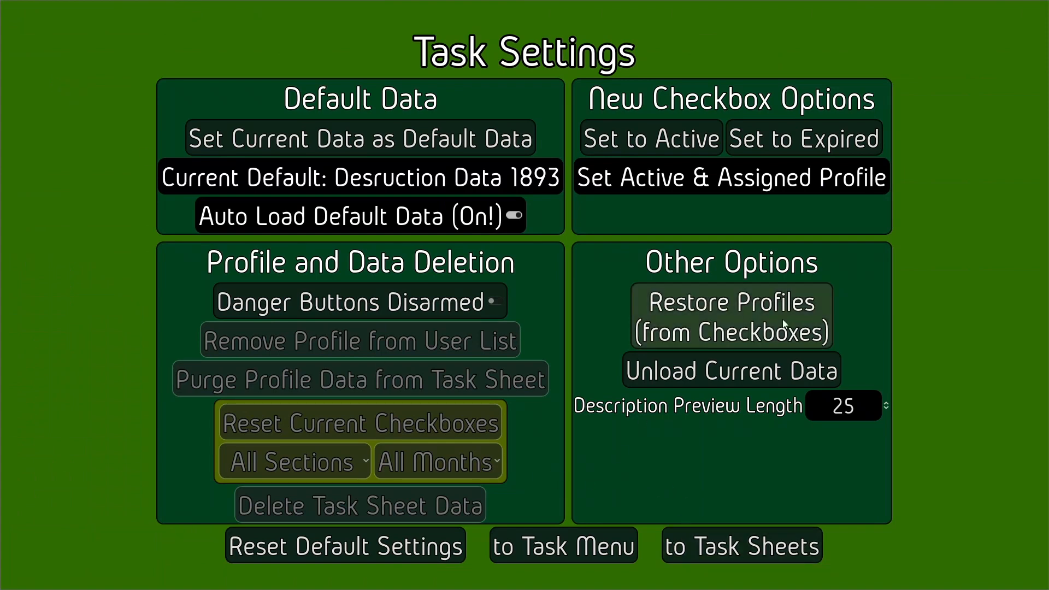
Step: Restore the profiles from the checkboxes, and check the current checkbox's profile choices on the task sheets before returning to the task settings
left_click(751, 313)
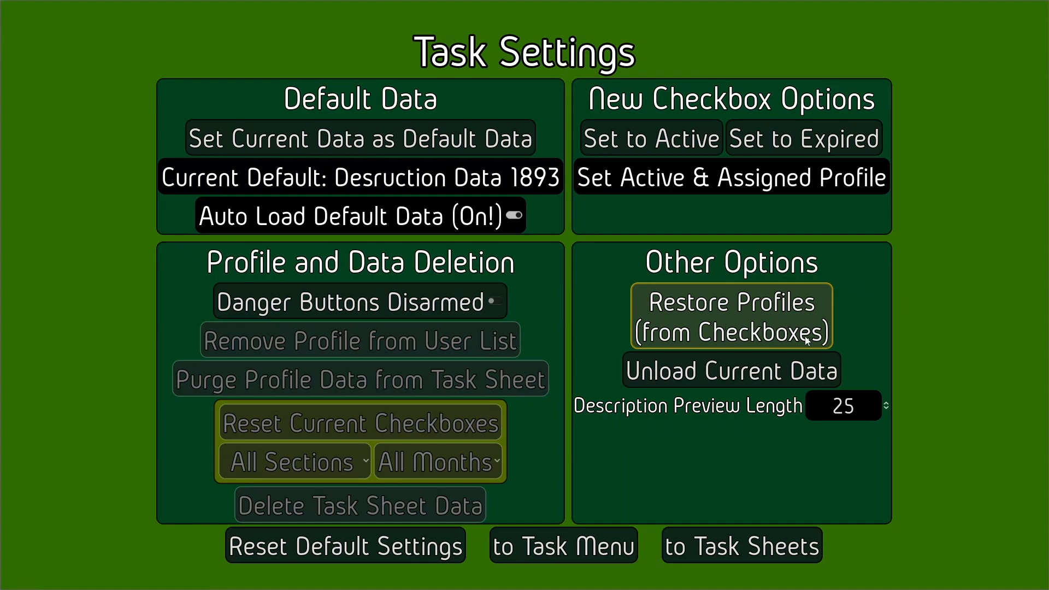
left_click(754, 547)
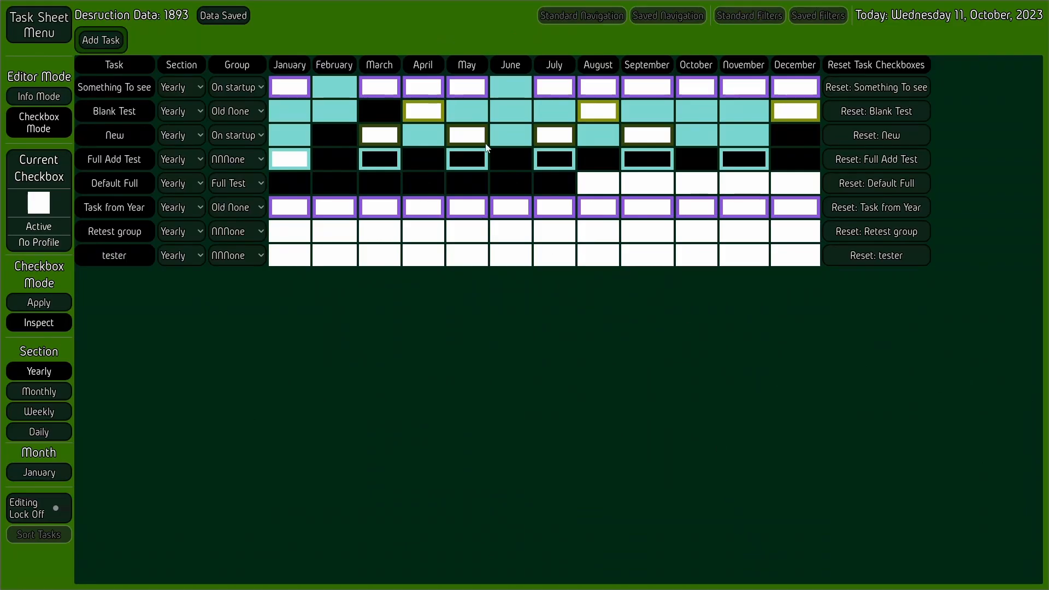
left_click(49, 184)
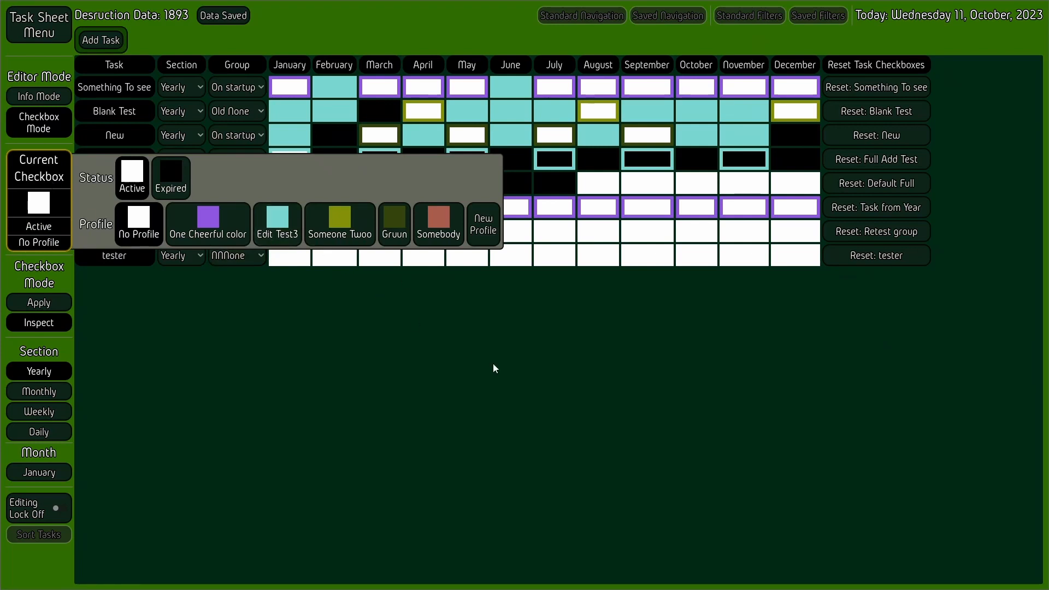
left_click(43, 216)
left_click(39, 25)
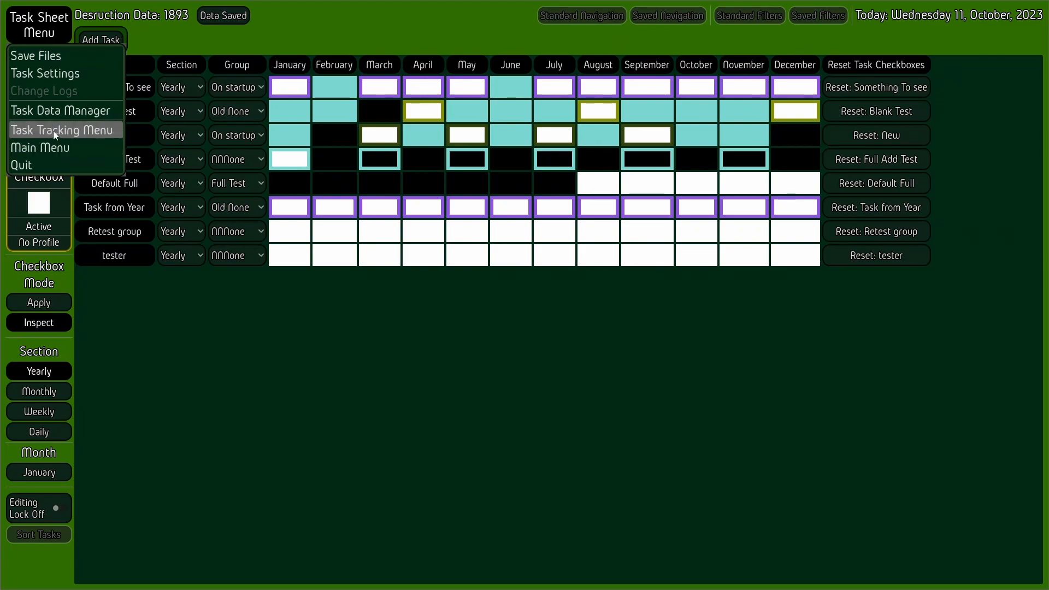
left_click(52, 74)
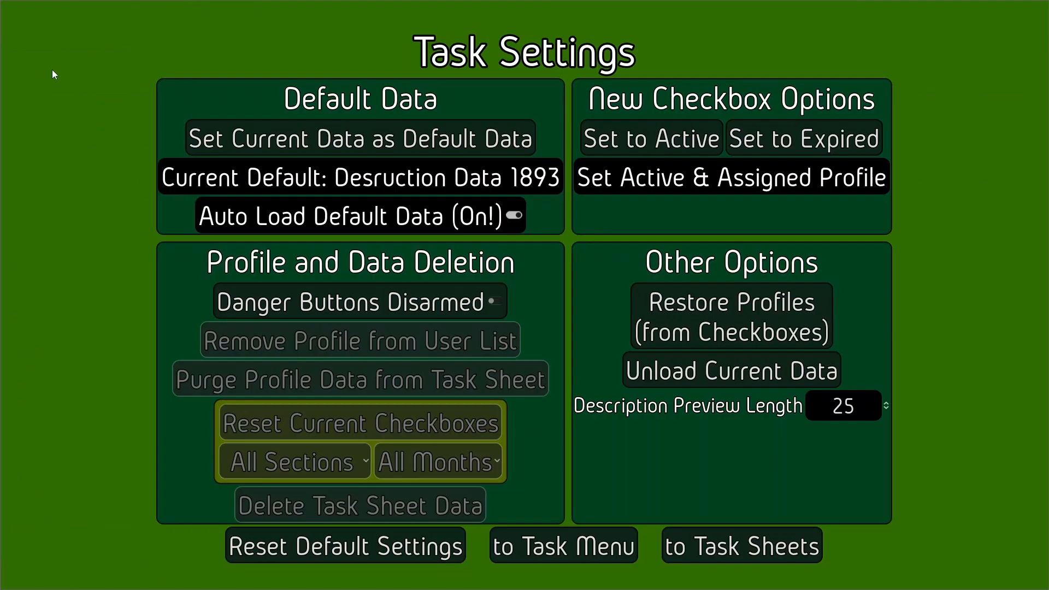
Step: Look over the checkboxes on the task sheets and return to the task settings
left_click(451, 304)
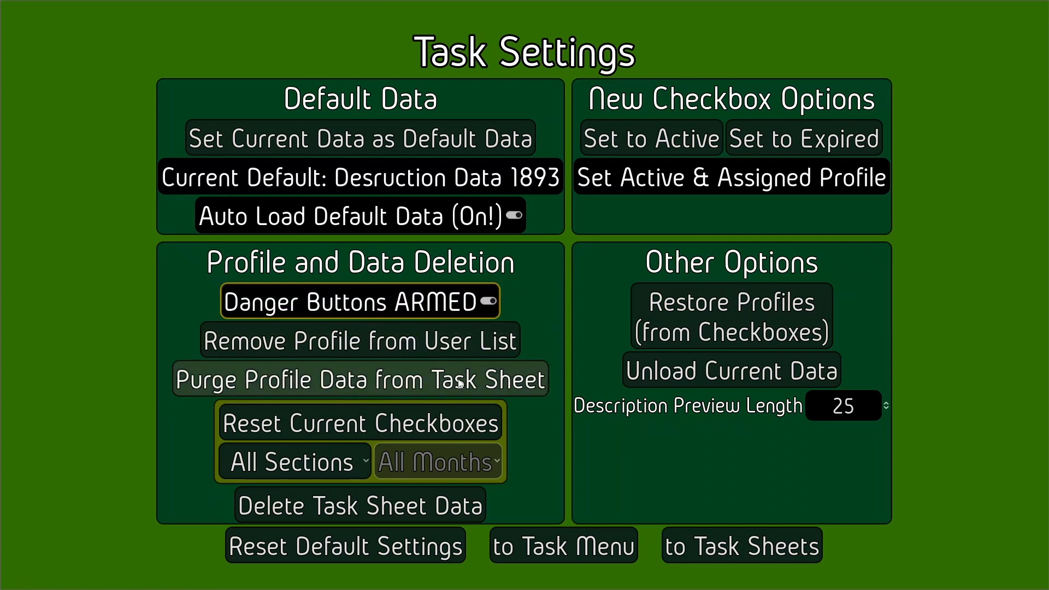
left_click(734, 553)
left_click(44, 38)
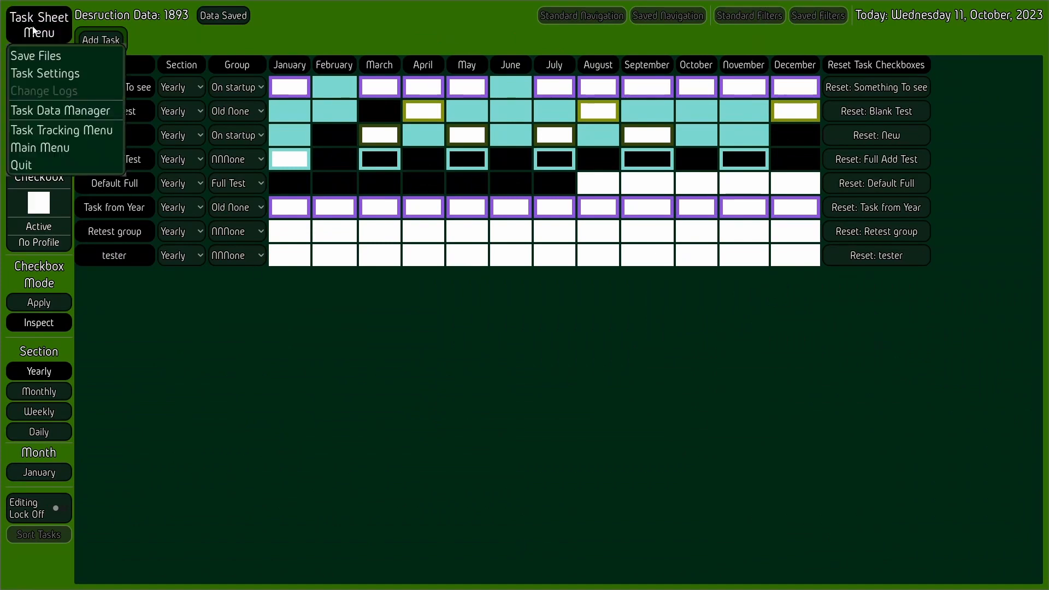
left_click(56, 72)
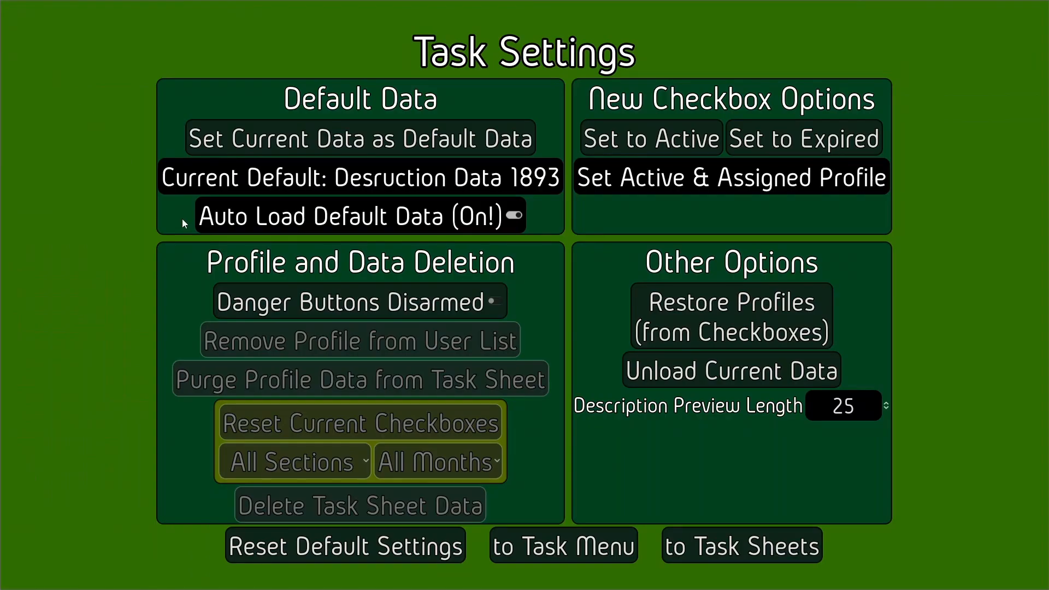
Step: Rearm the danger buttons and remove Edit Test3 from the user list again
left_click(342, 309)
left_click(356, 332)
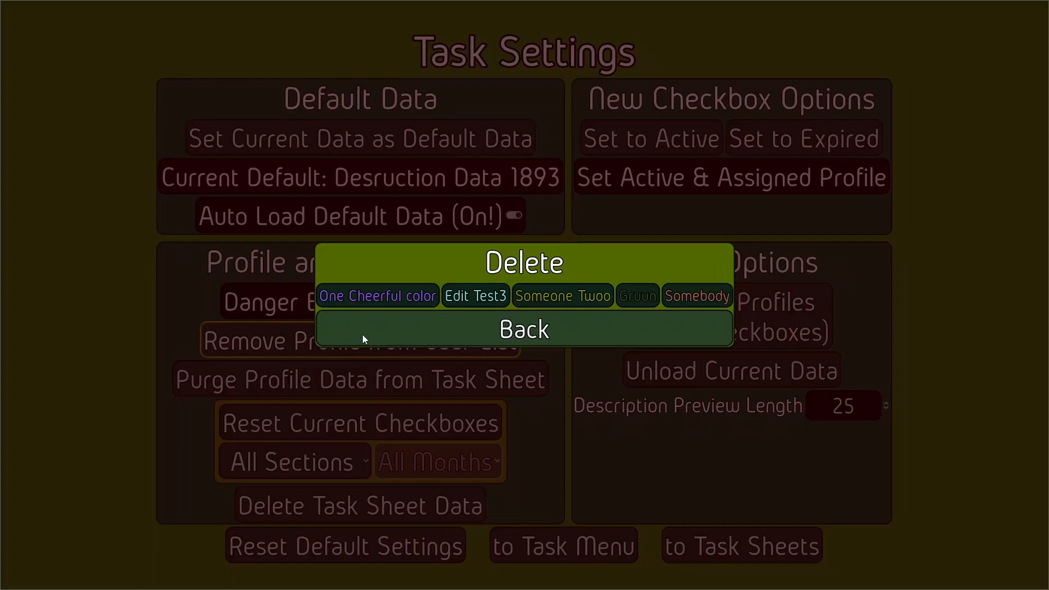
left_click(475, 299)
left_click(499, 328)
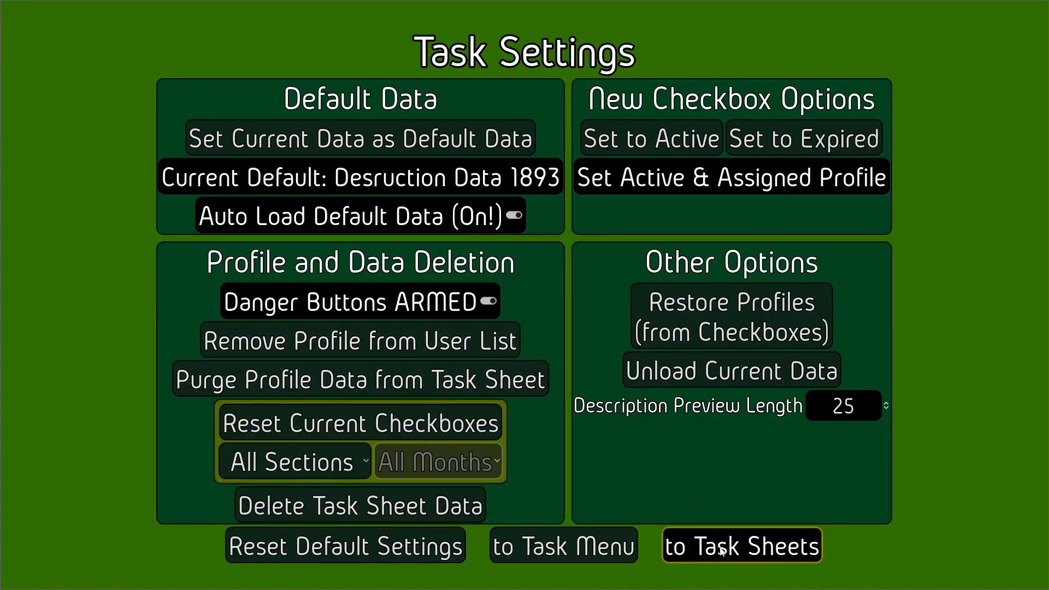
Step: On the task sheets, inspect New's April checkbox and Blank Test's April and May checkboxes alongside the status and profile choices
left_click(742, 545)
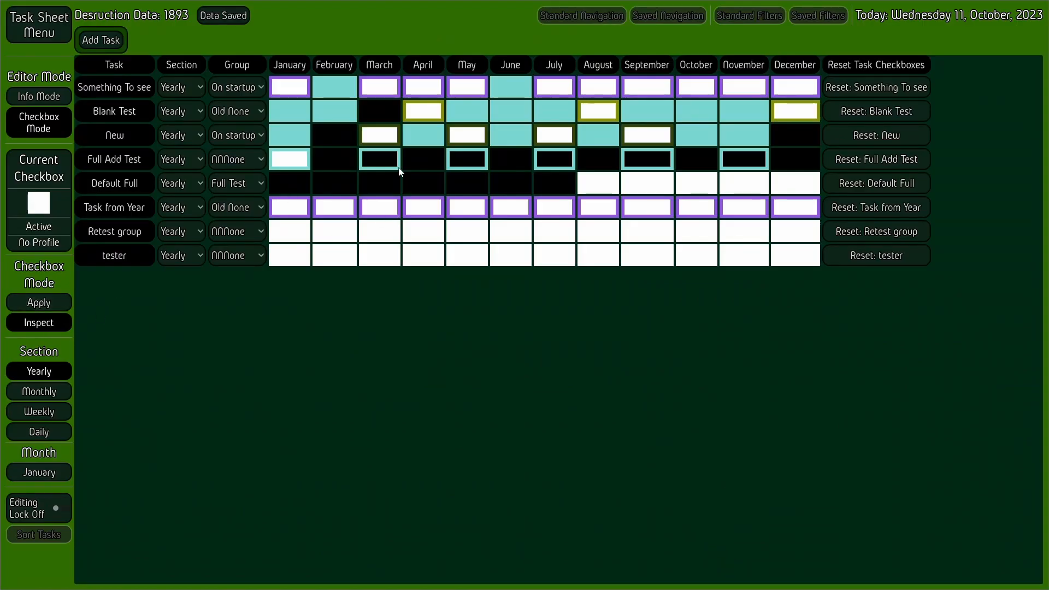
left_click(427, 135)
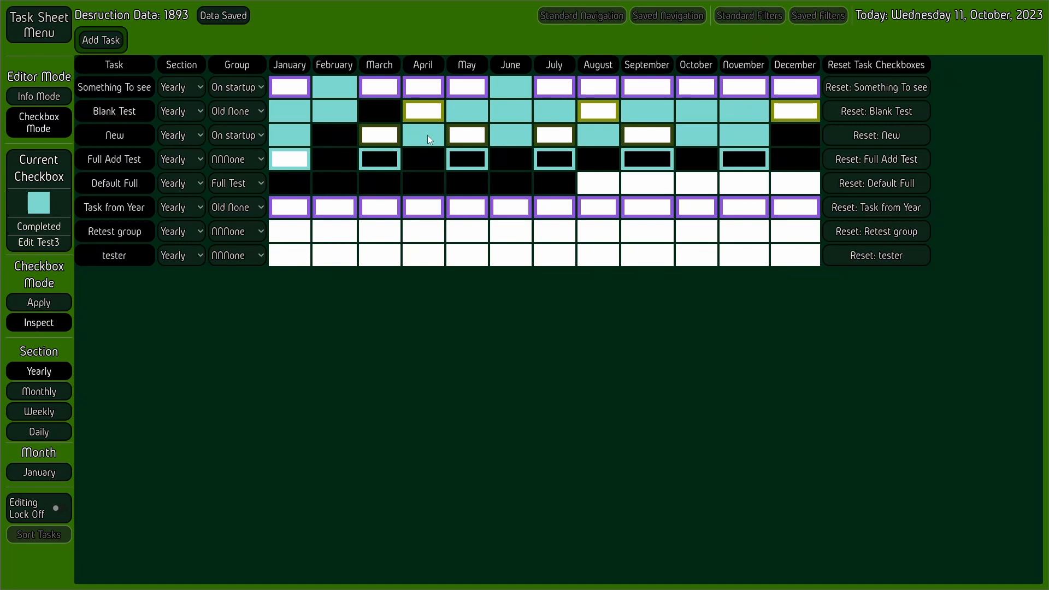
left_click(53, 226)
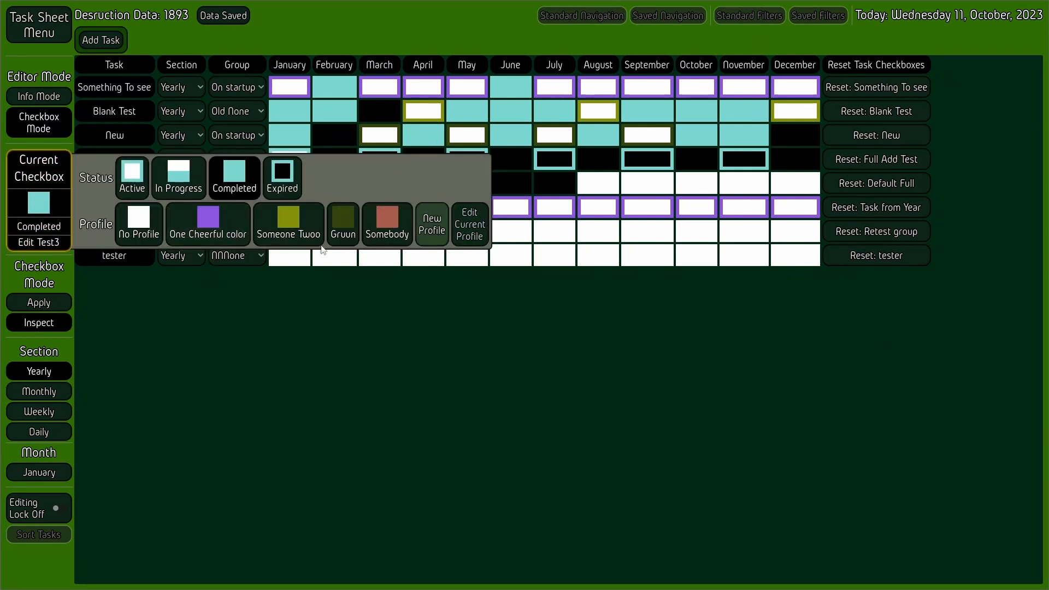
left_click(426, 113)
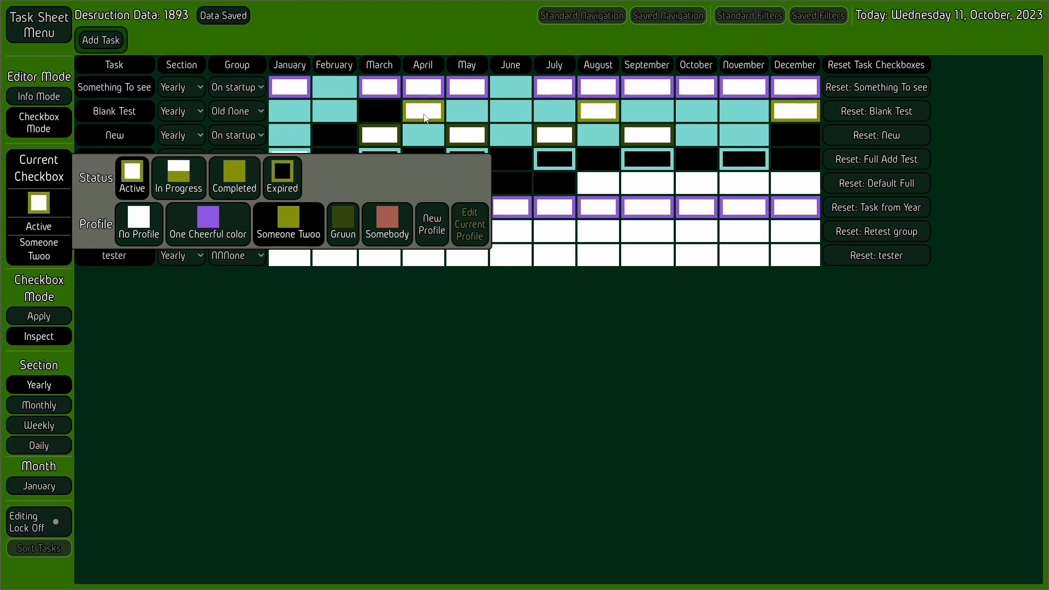
left_click(467, 114)
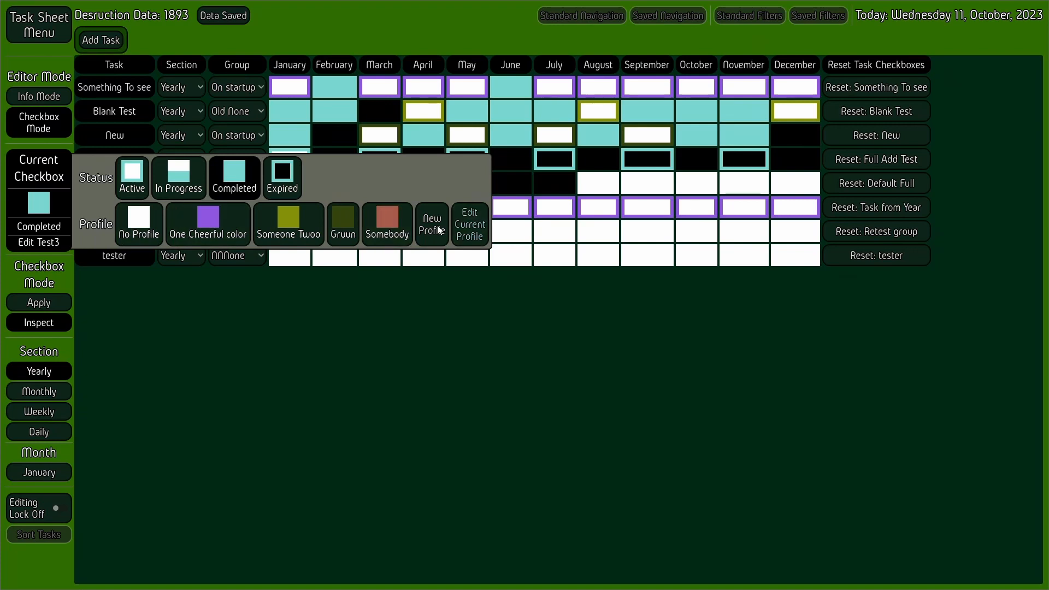
Step: Return to the task settings, arm the danger buttons and purge the Edit Test3 profile data from the task sheet
left_click(34, 36)
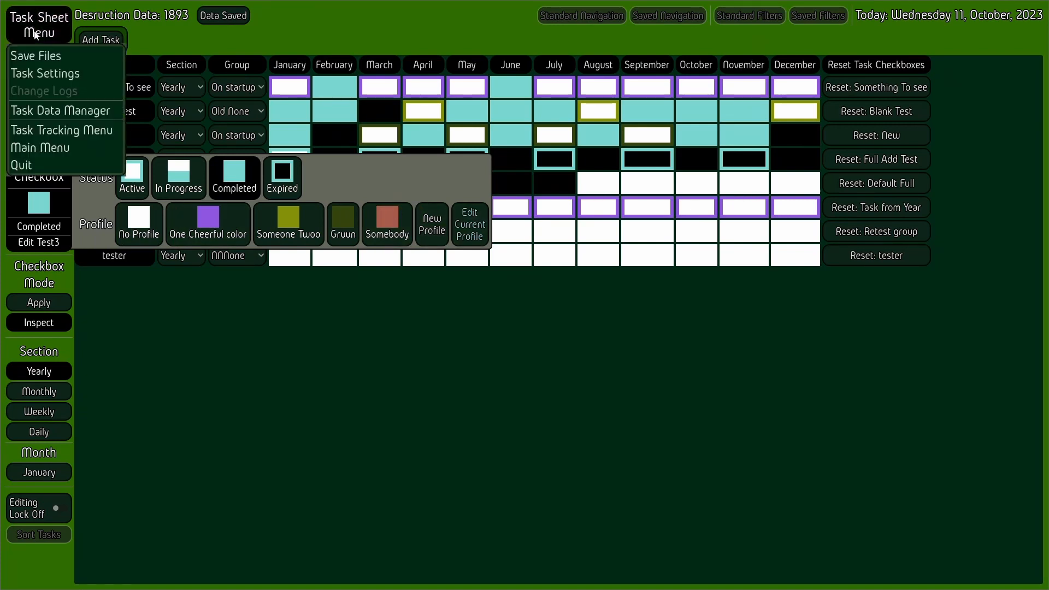
left_click(50, 77)
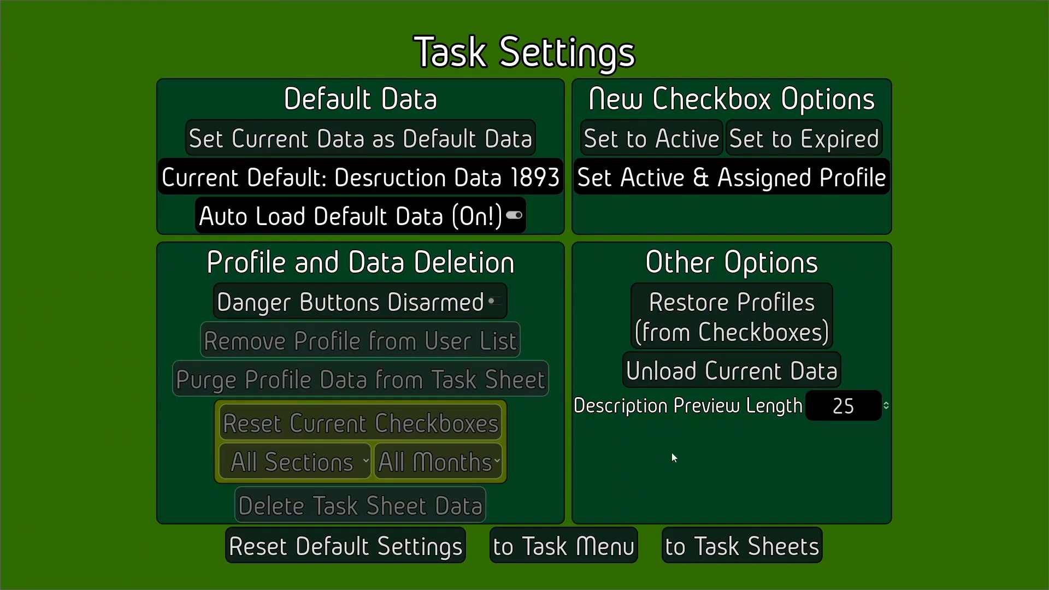
left_click(382, 307)
left_click(386, 381)
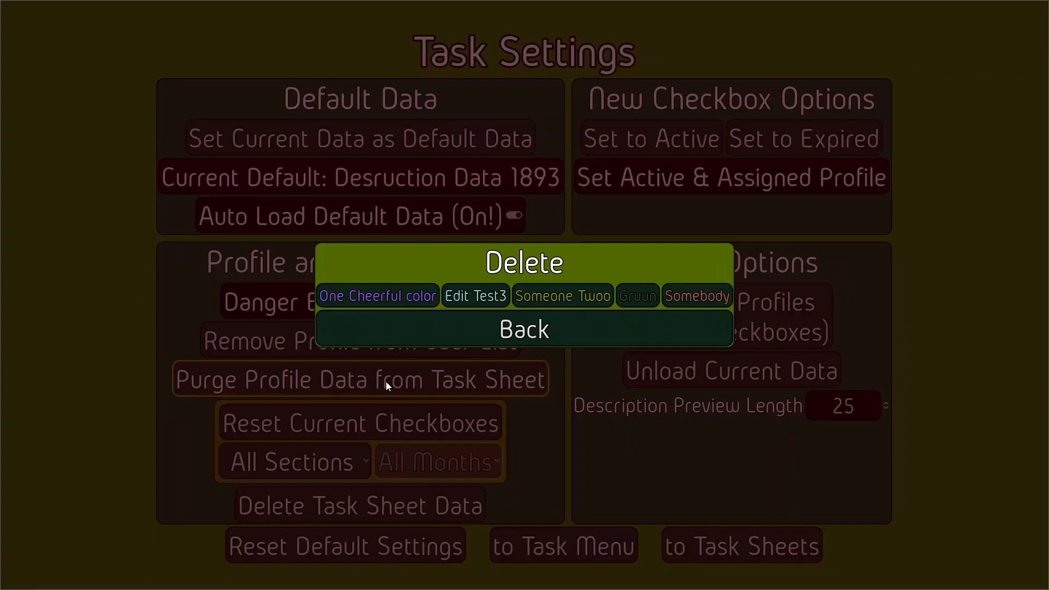
left_click(483, 299)
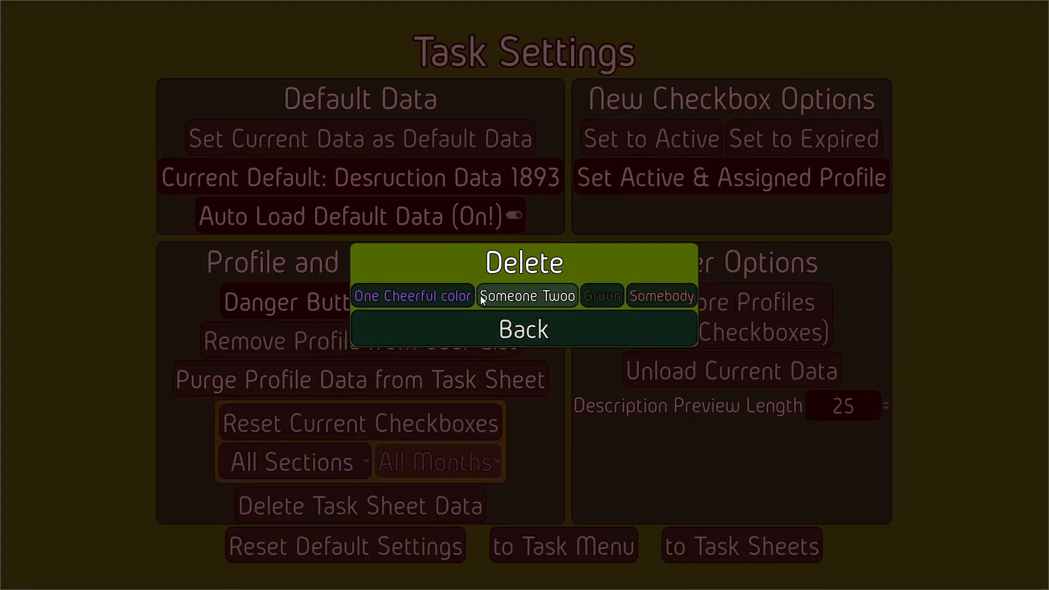
left_click(511, 333)
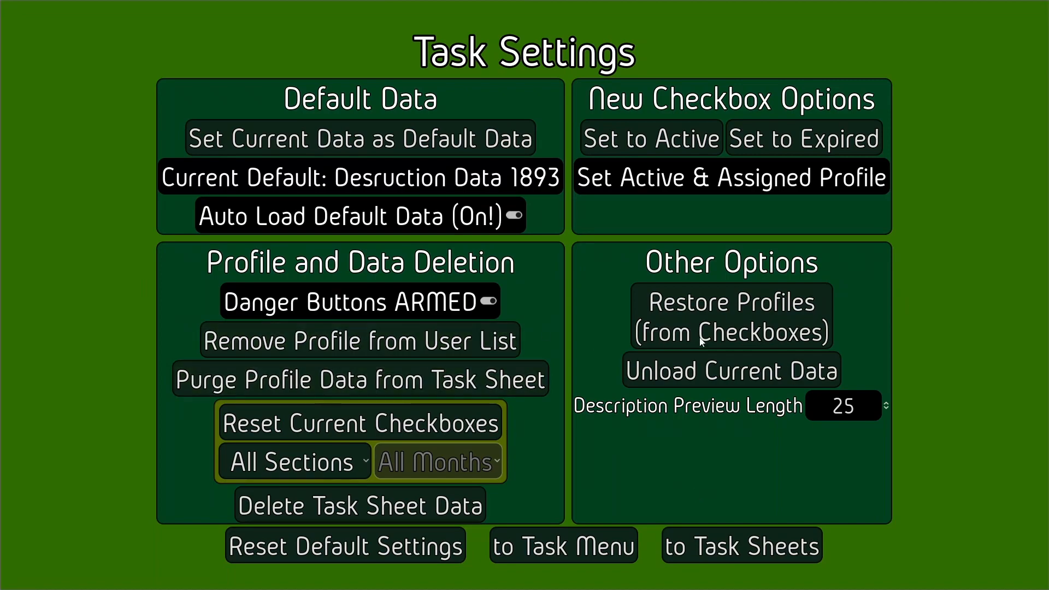
Step: Check the purged profile's checkboxes on the task sheets and return to the task settings
left_click(730, 548)
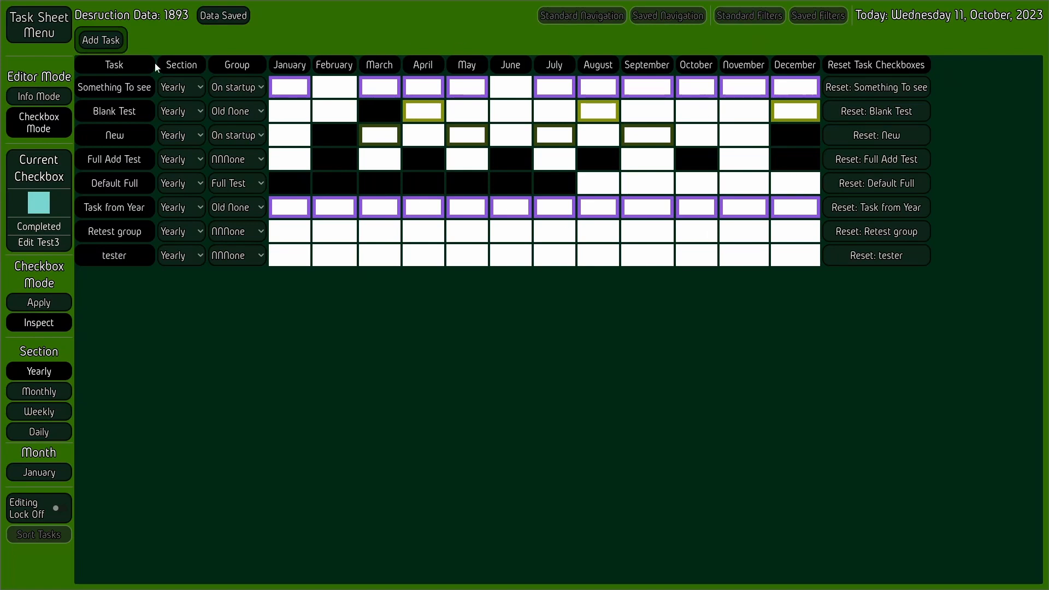
left_click(38, 25)
left_click(60, 81)
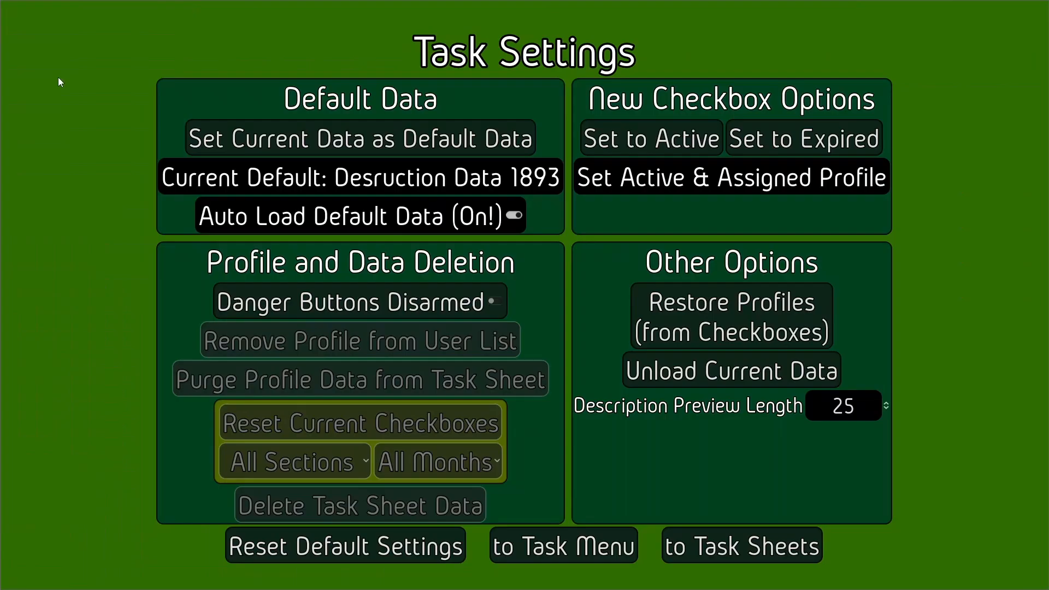
Step: Arm the danger buttons and limit the current checkbox reset to Weekly Only for May
left_click(475, 302)
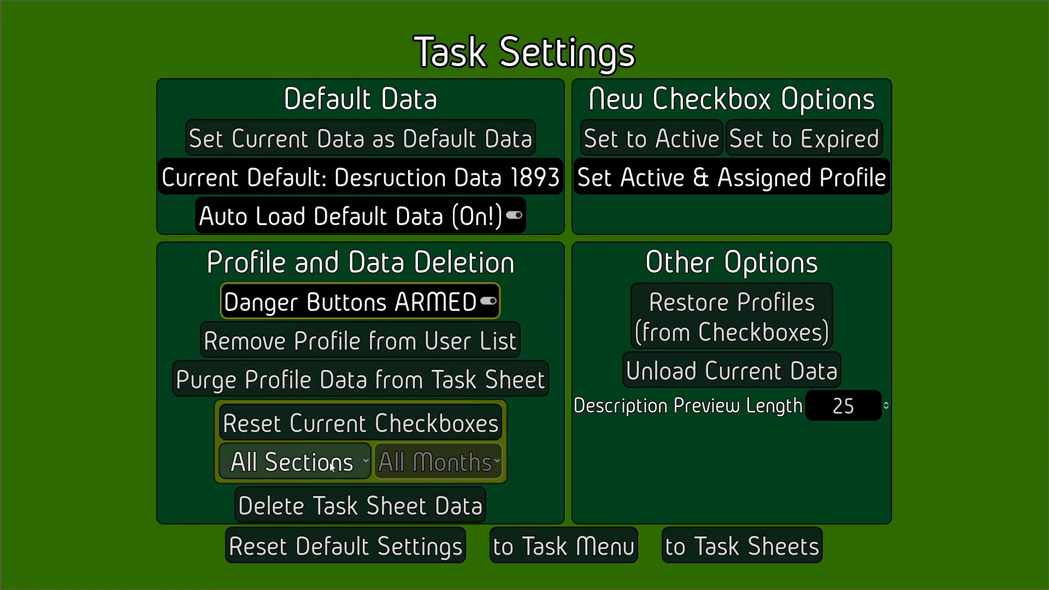
left_click(350, 464)
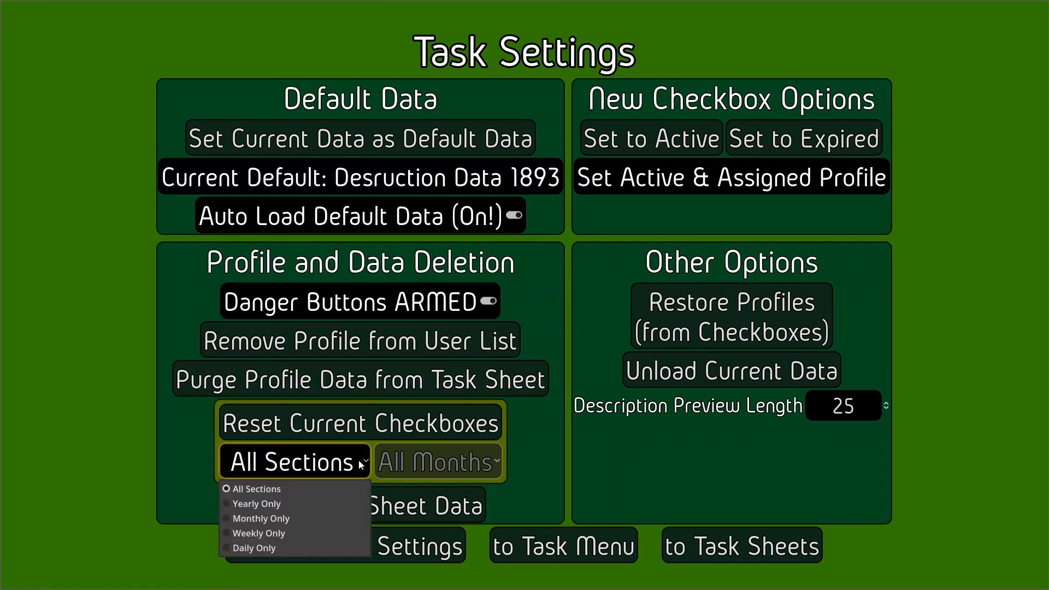
left_click(283, 517)
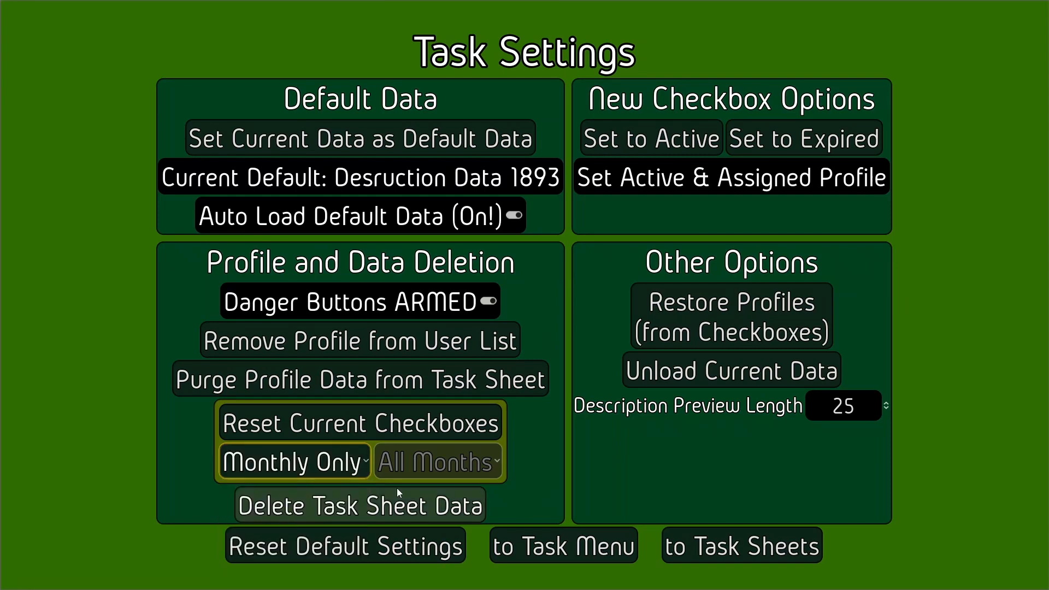
left_click(295, 464)
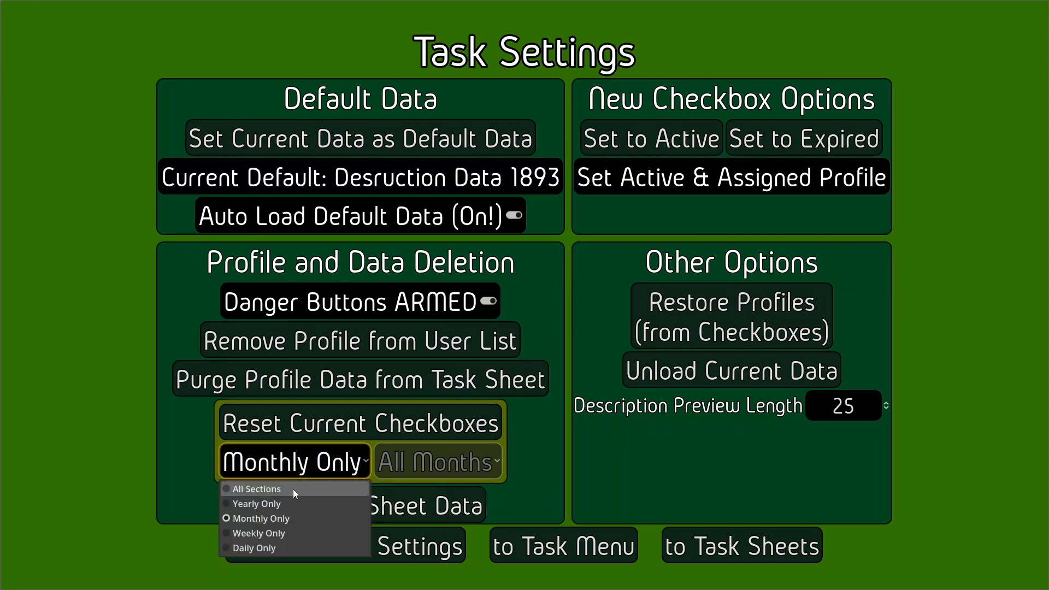
left_click(293, 488)
left_click(297, 471)
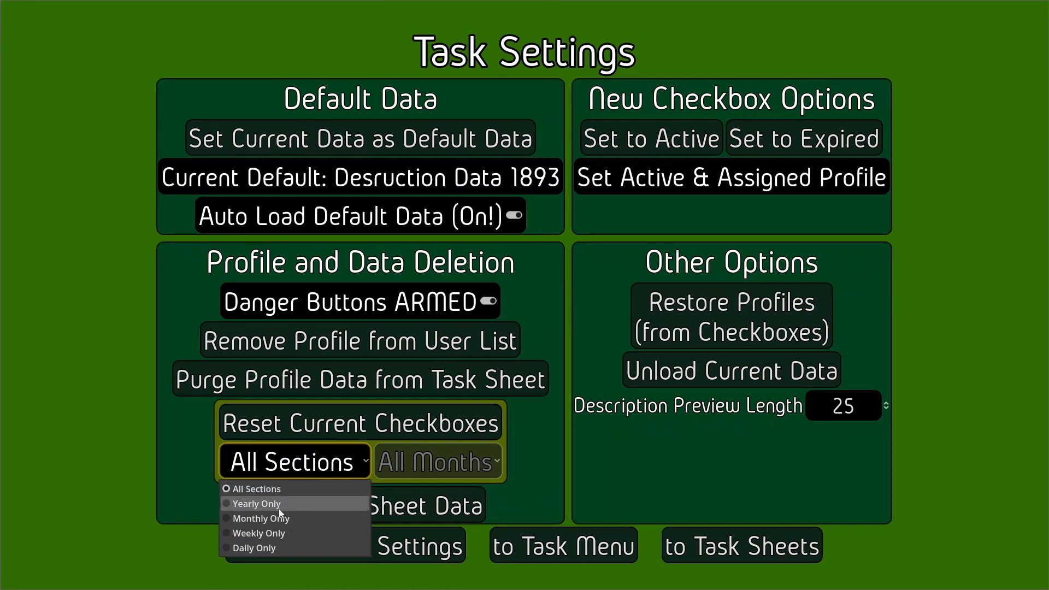
left_click(279, 509)
left_click(354, 465)
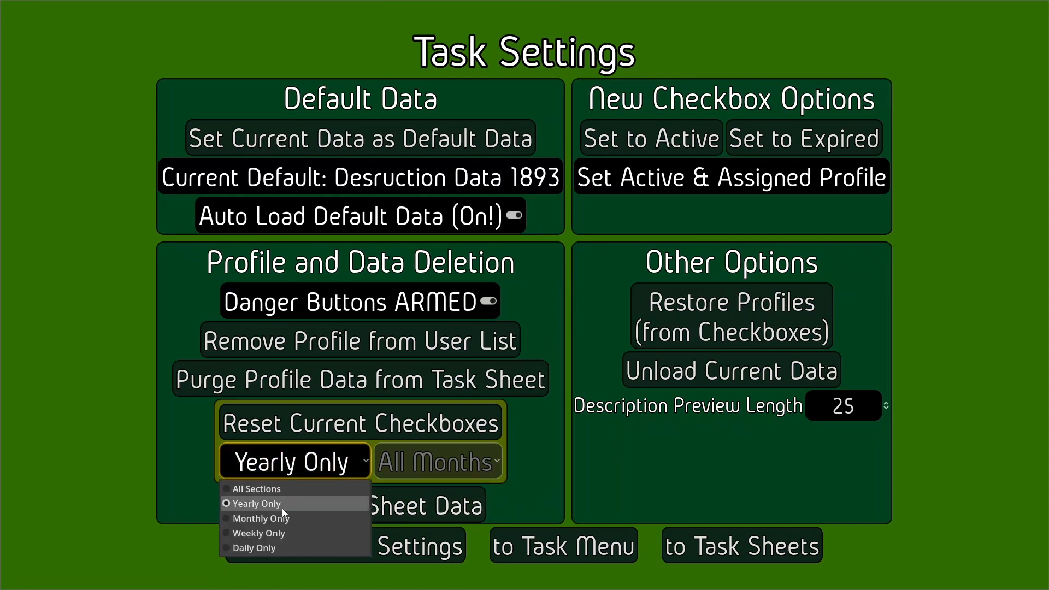
left_click(278, 533)
left_click(464, 459)
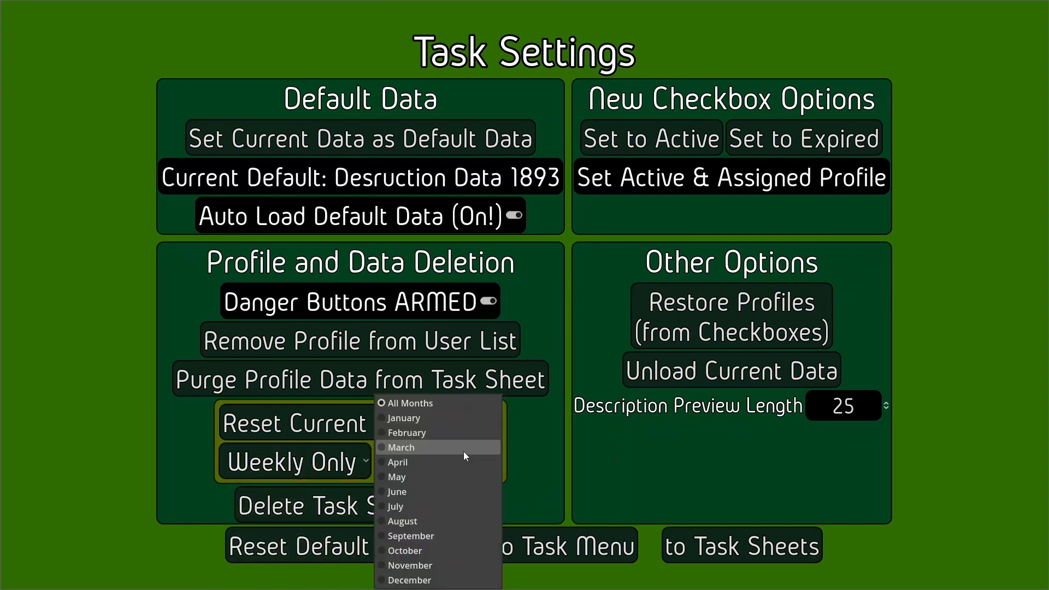
left_click(409, 478)
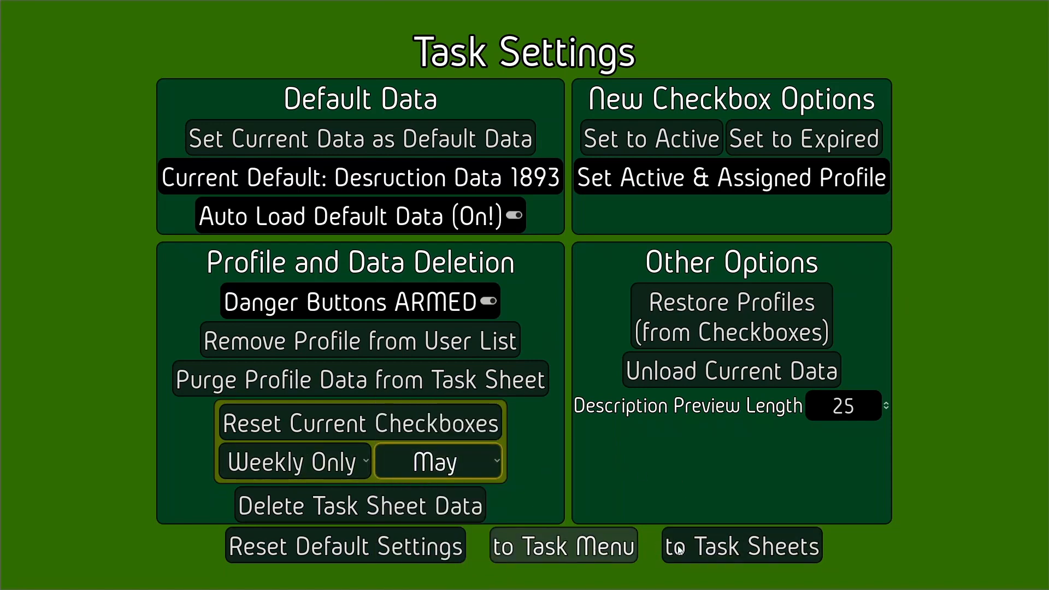
Step: Open the task sheets and compare the checkboxes of the Yearly and Weekly sections
left_click(723, 551)
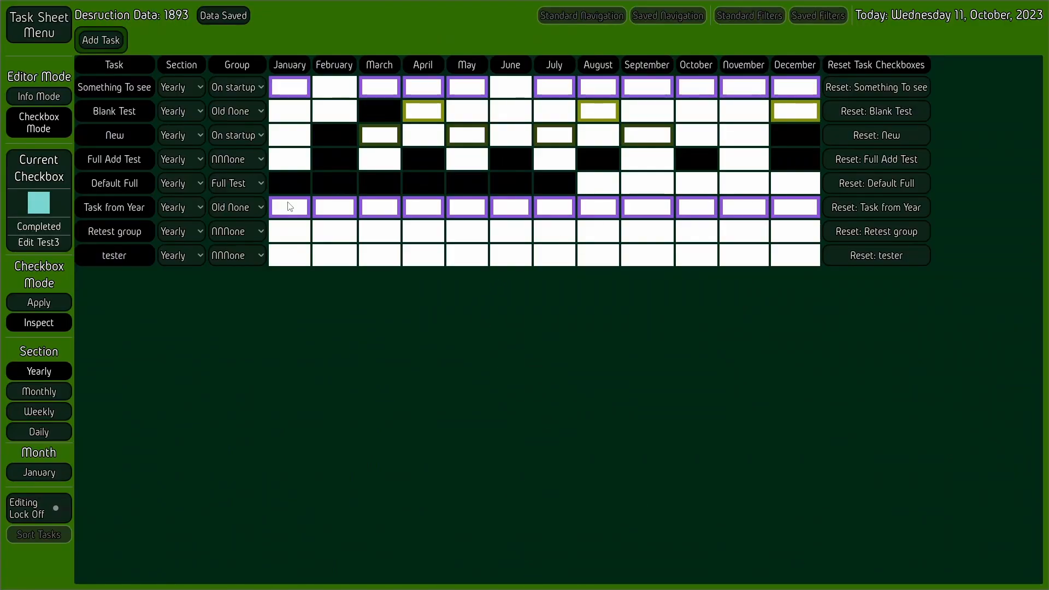
left_click(54, 415)
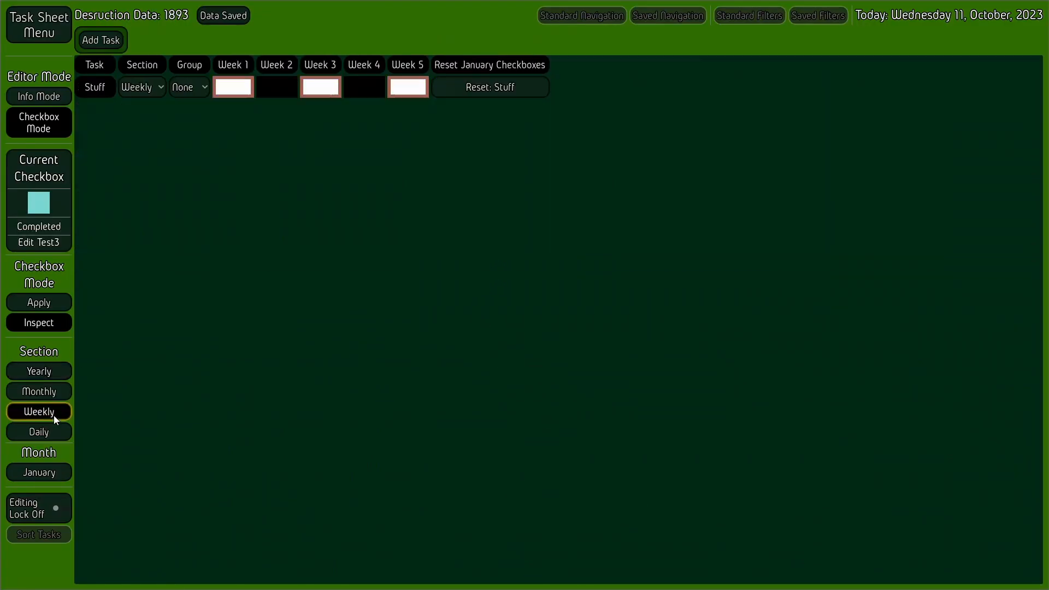
left_click(56, 373)
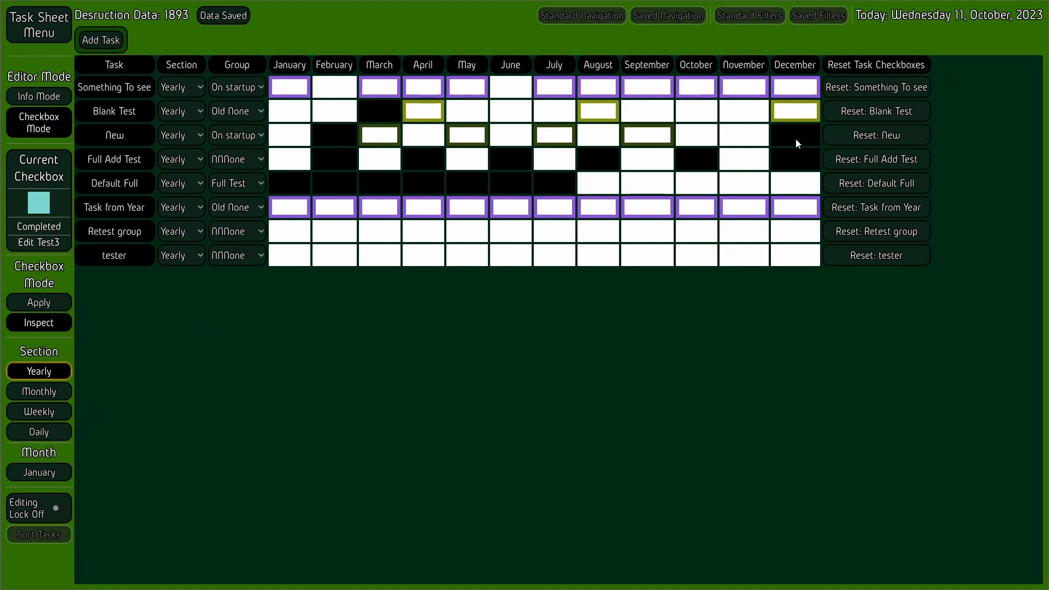
left_click(52, 419)
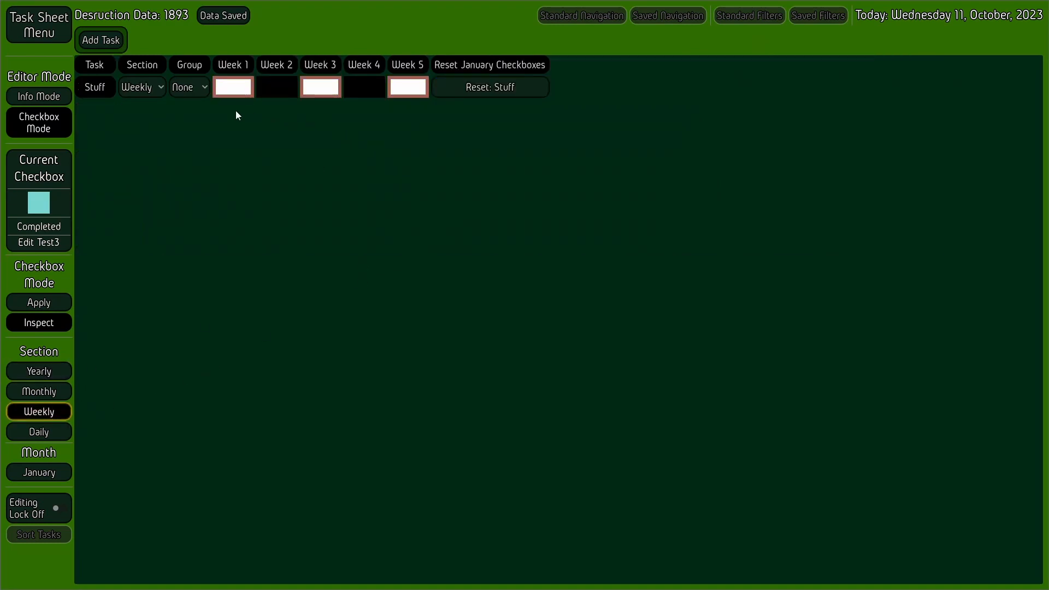
Step: Apply the Completed status with the Edit Test3 profile to Stuff's five January weeks and save the data
left_click(48, 308)
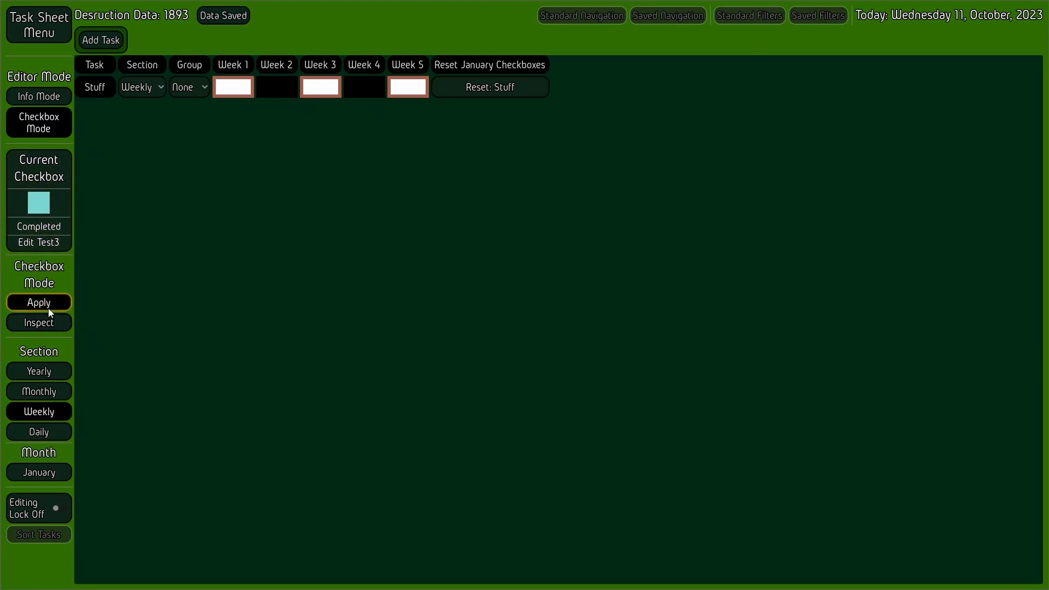
left_click(233, 91)
left_click(276, 91)
left_click(328, 86)
left_click(363, 89)
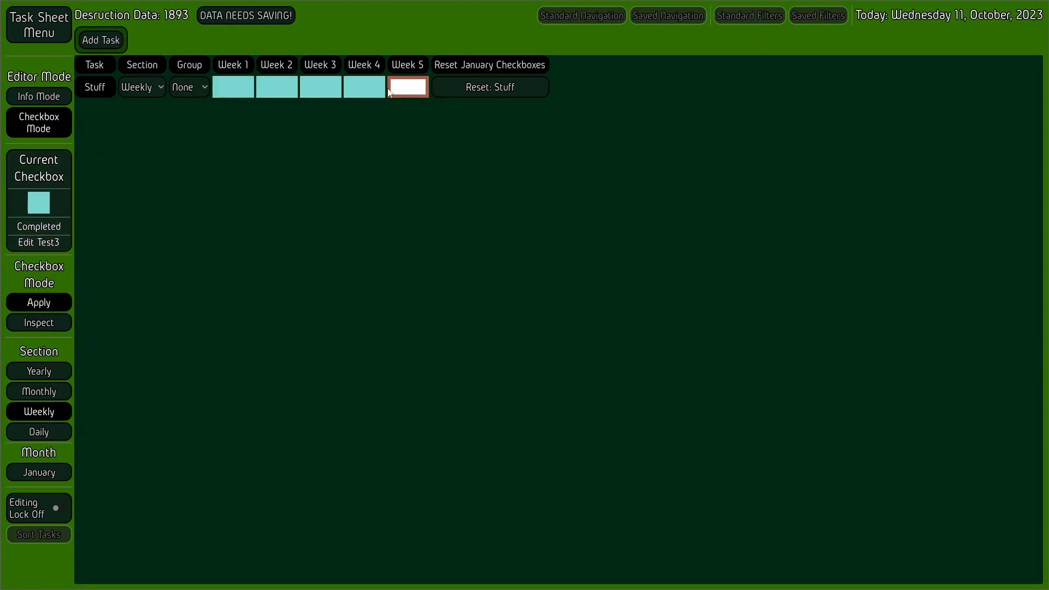
left_click(391, 91)
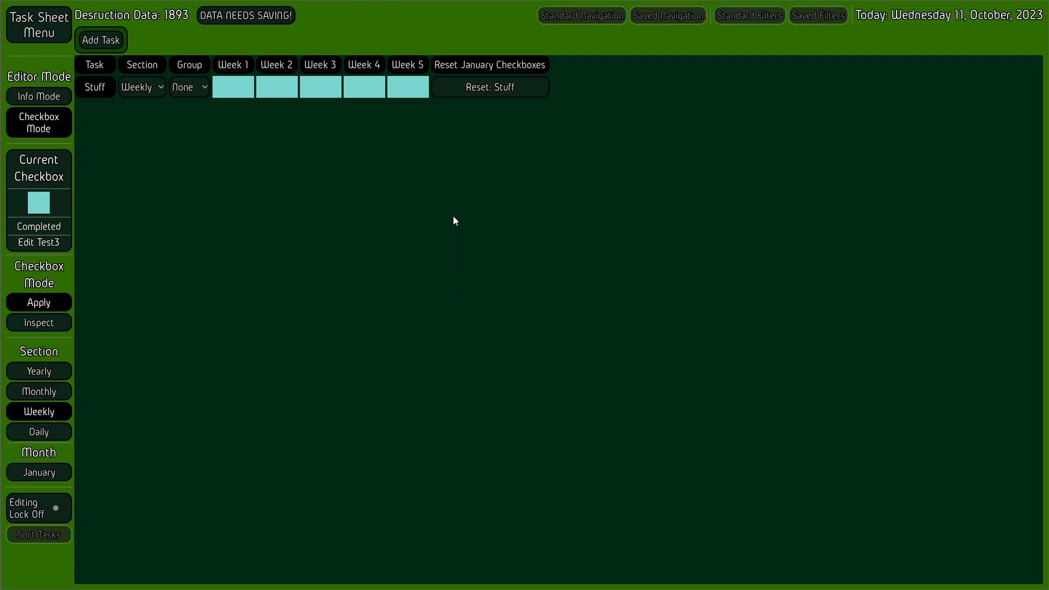
left_click(257, 18)
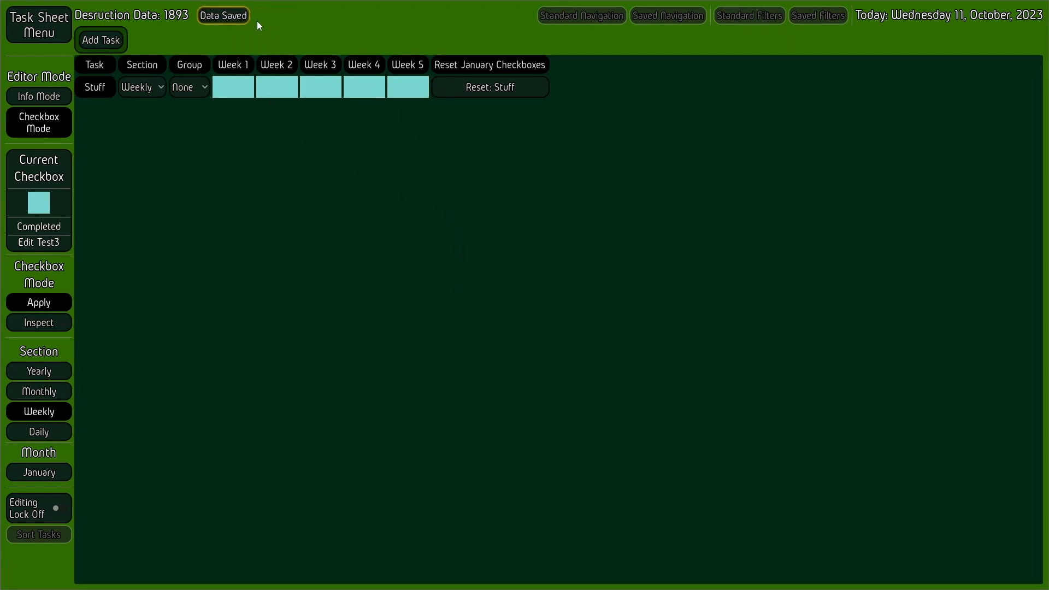
Step: In the task settings, rearm the danger buttons and reset the current weekly checkboxes for January
left_click(42, 24)
left_click(246, 187)
left_click(43, 24)
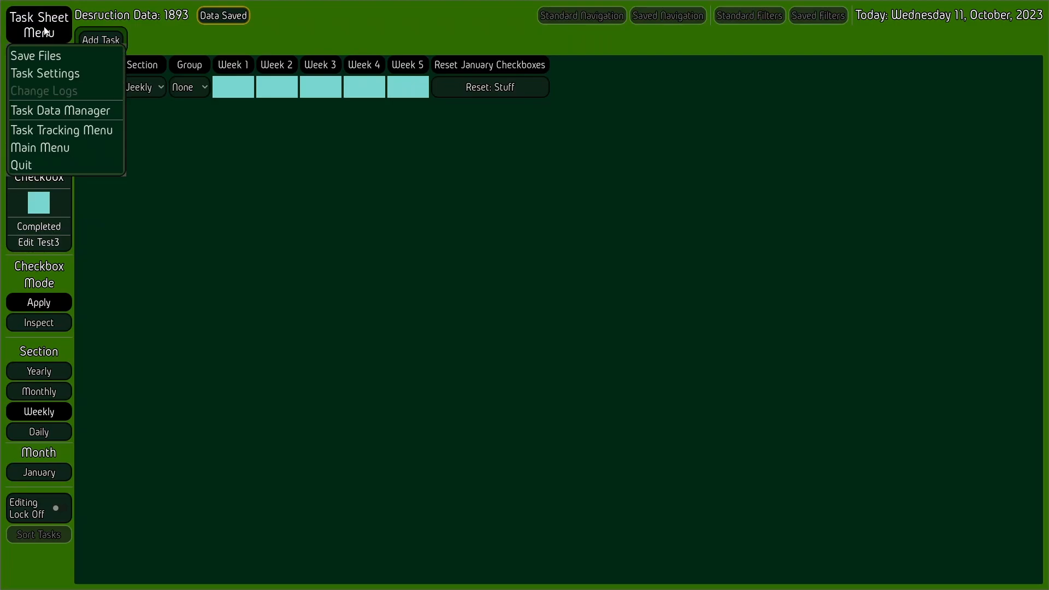
left_click(57, 73)
left_click(372, 307)
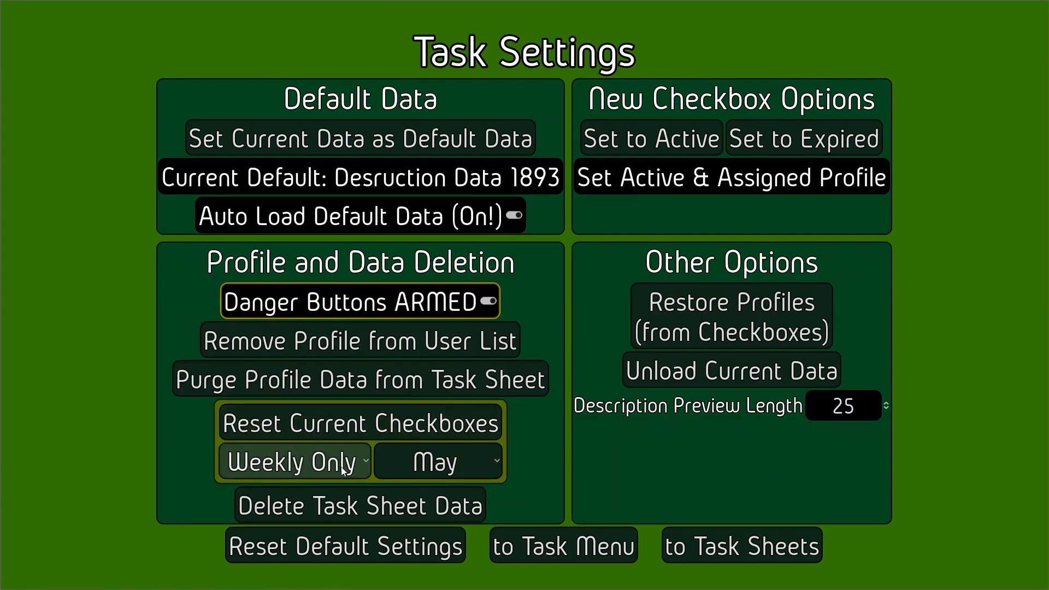
left_click(468, 465)
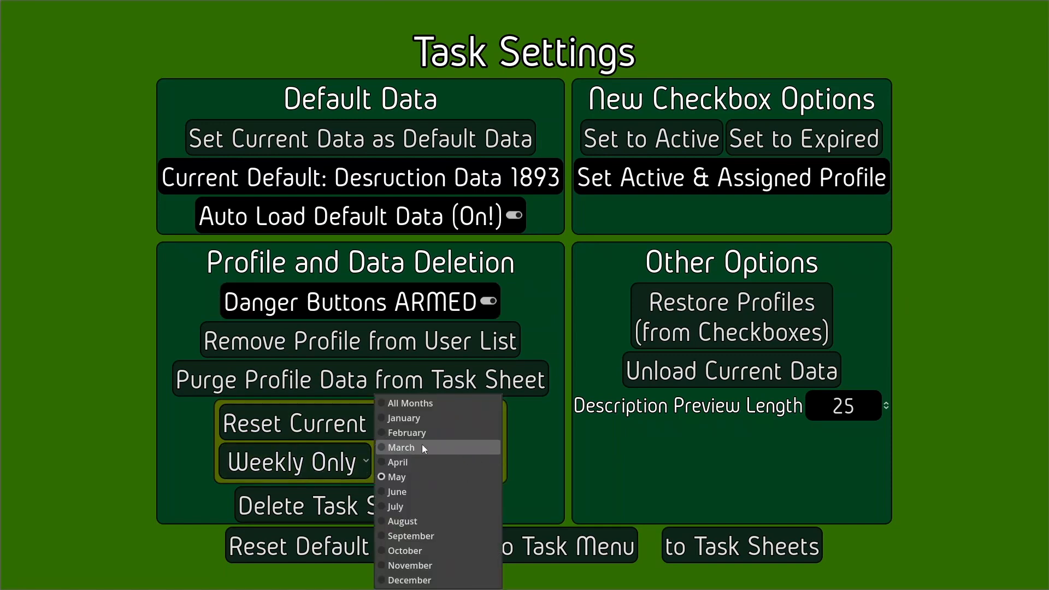
left_click(414, 418)
left_click(416, 422)
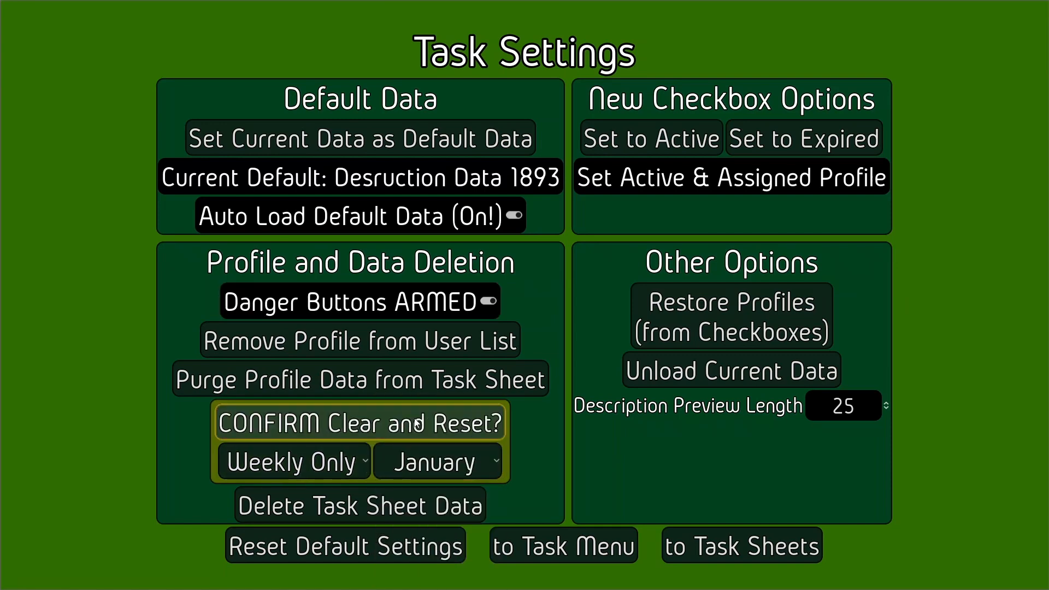
left_click(464, 429)
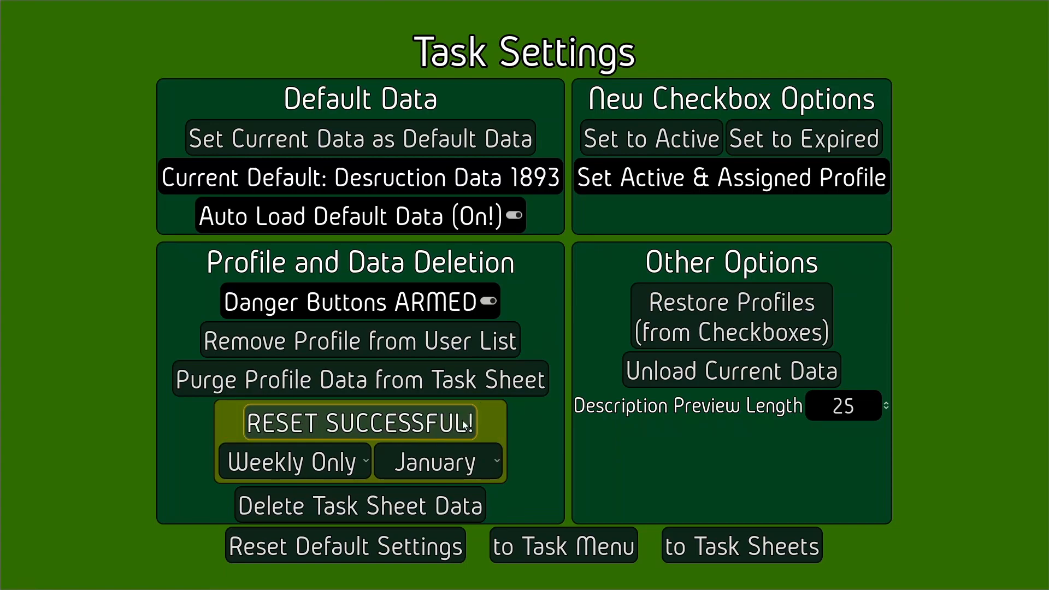
Step: On the Daily task sheet, mark Old Junk's January checkboxes from Day 20 to Day 31 as Completed
left_click(742, 547)
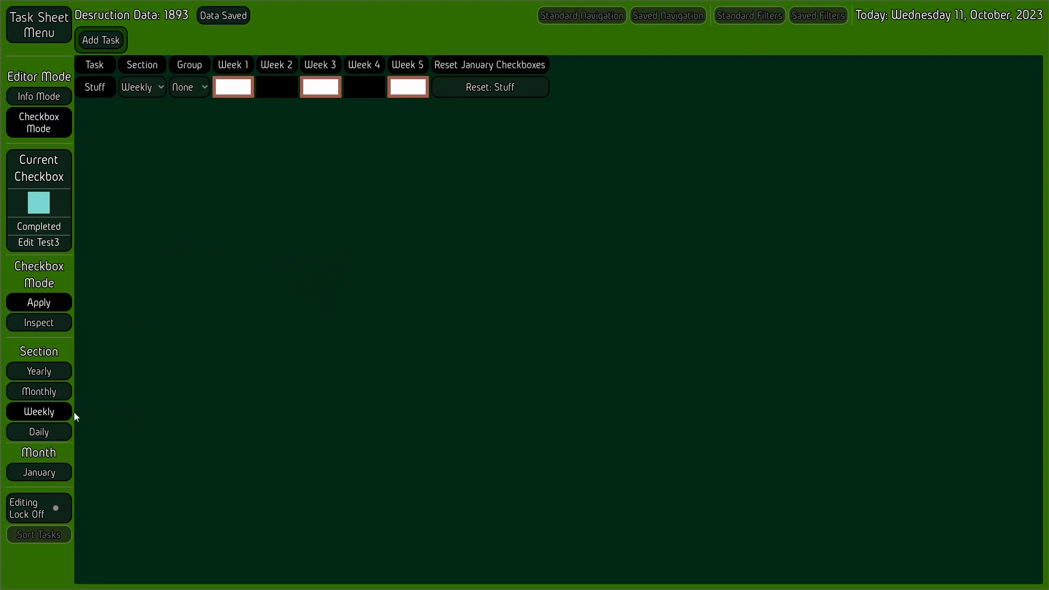
left_click(59, 432)
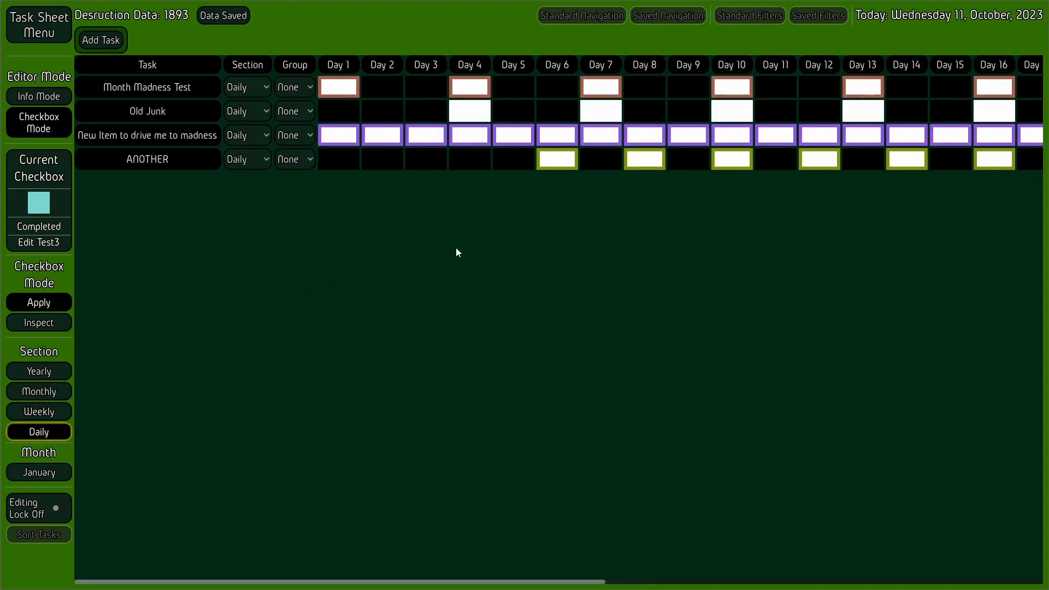
scroll(447, 238, "right", 5)
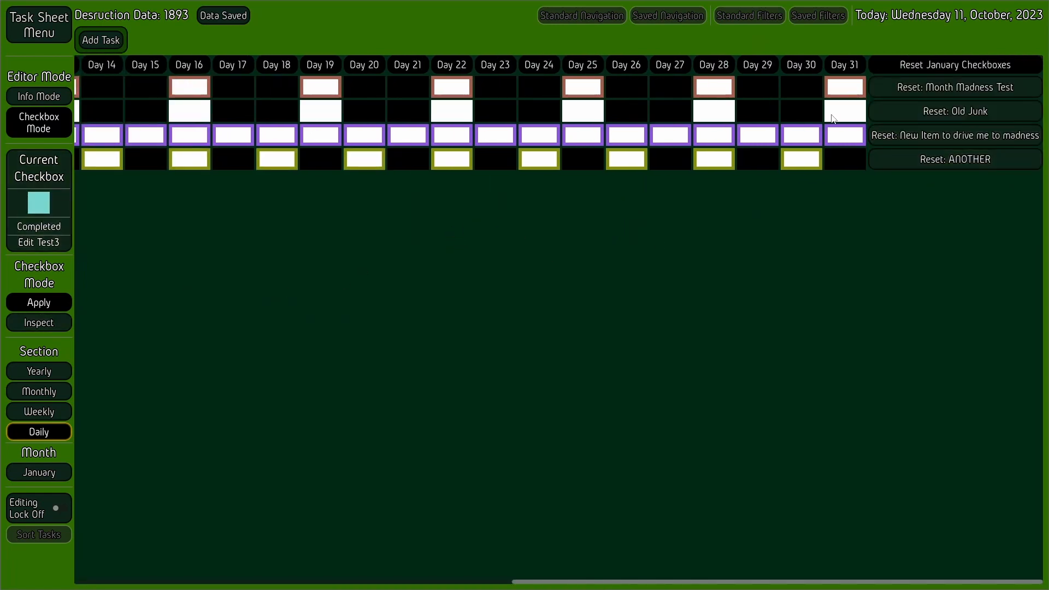
left_click_drag(831, 111, 739, 118)
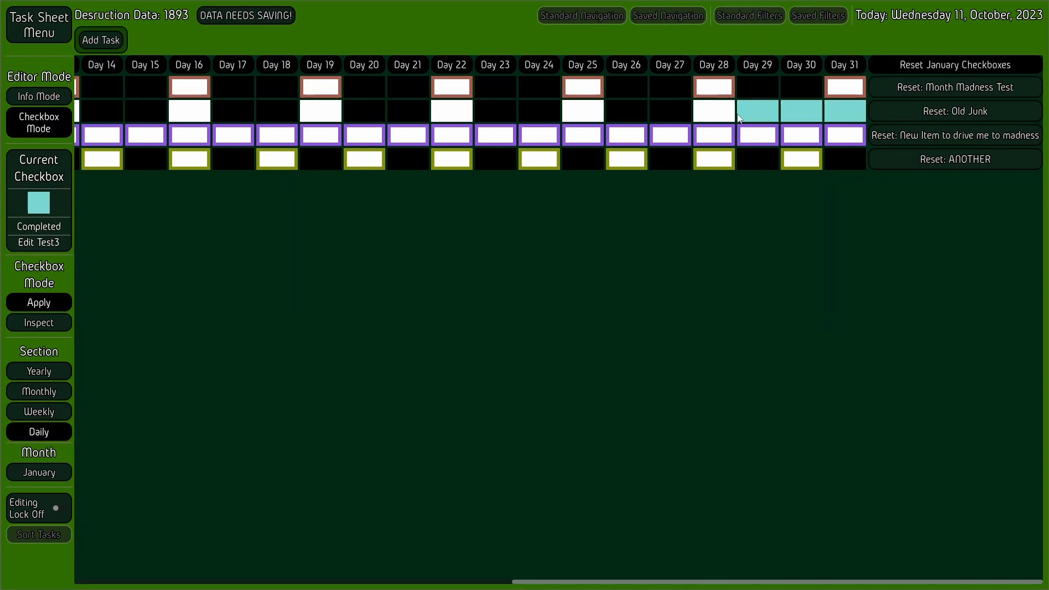
left_click_drag(666, 116, 362, 114)
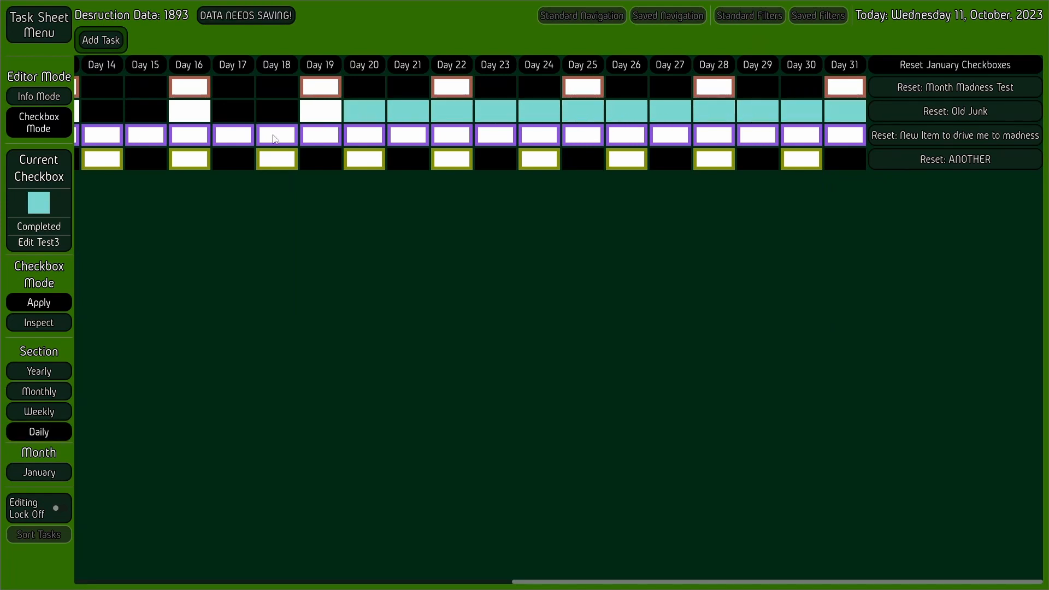
Step: Save the data and reset only Old Junk's January checkboxes
left_click(248, 17)
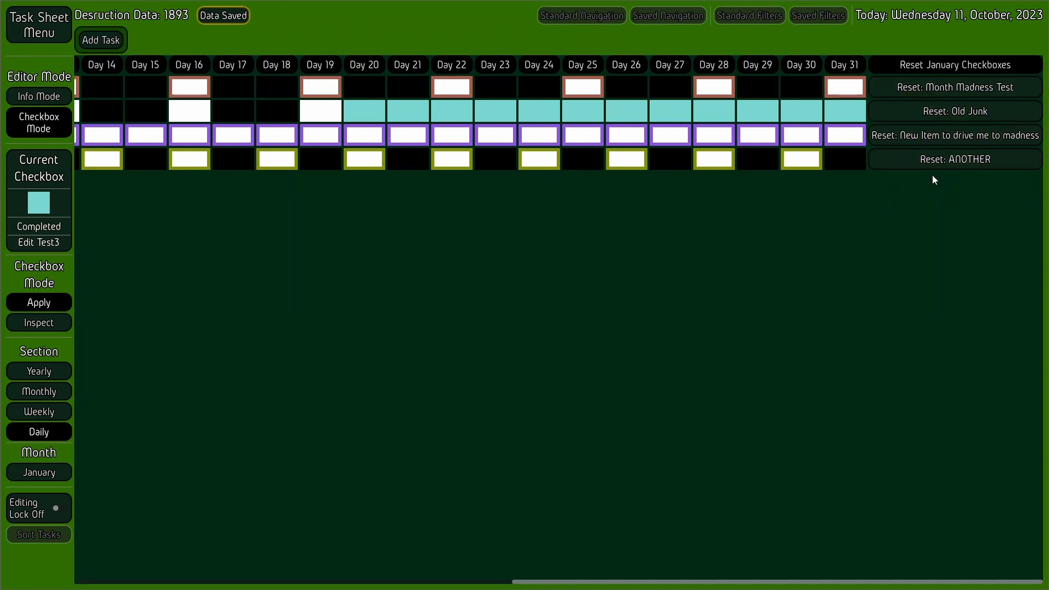
left_click(922, 113)
Step: In the task settings, arm the danger buttons, view the task sheet data available for deletion and go back without deleting any
left_click(49, 33)
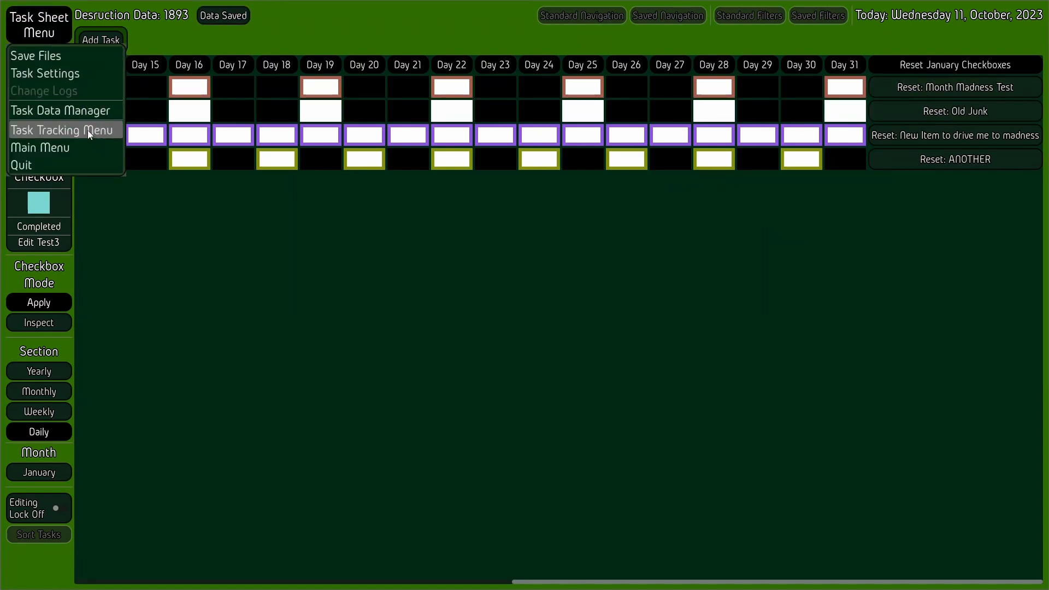
left_click(58, 73)
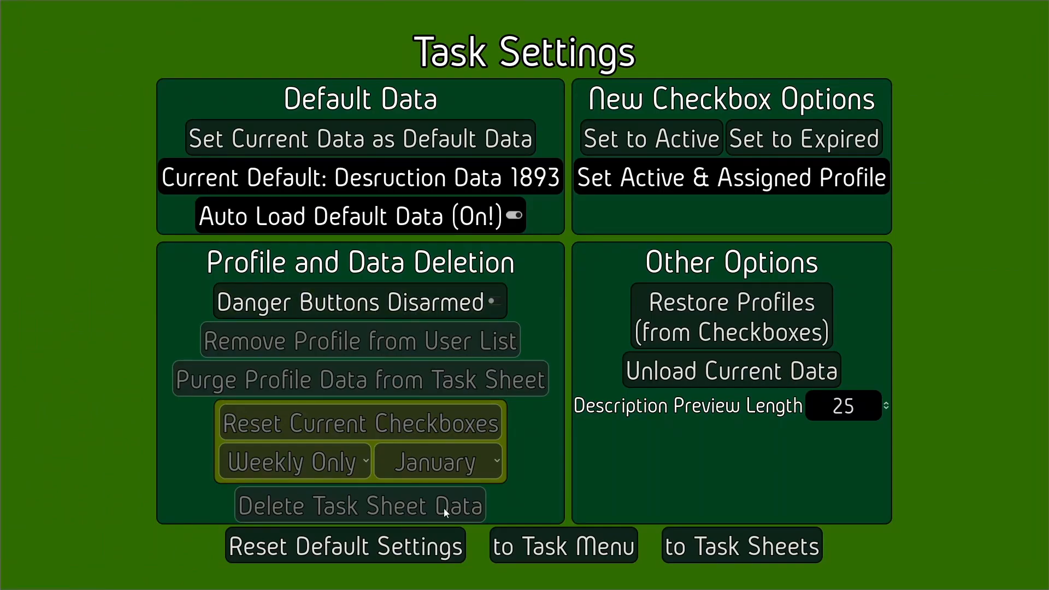
left_click(424, 309)
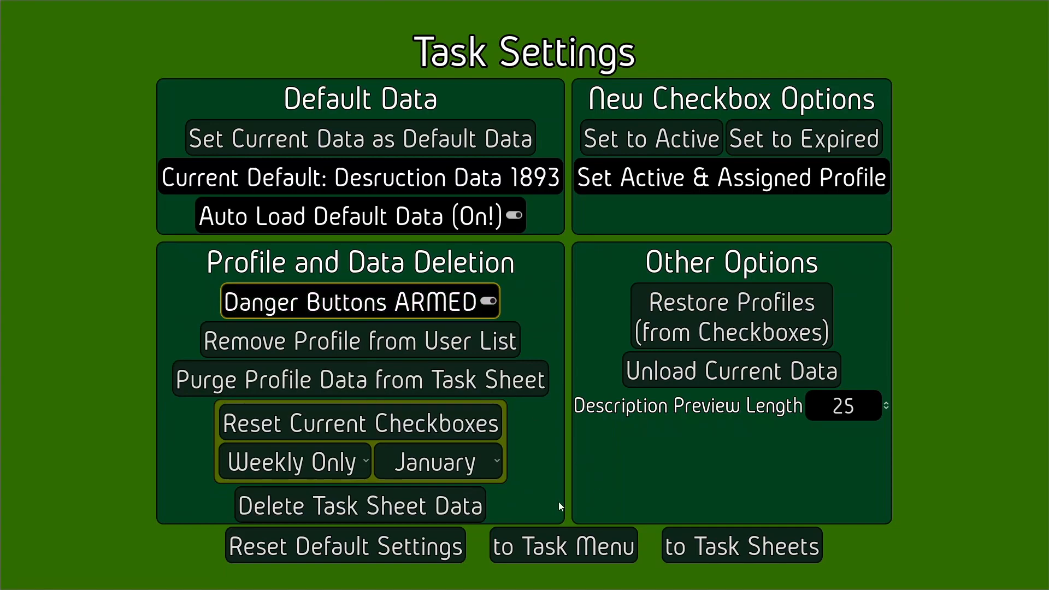
left_click(403, 508)
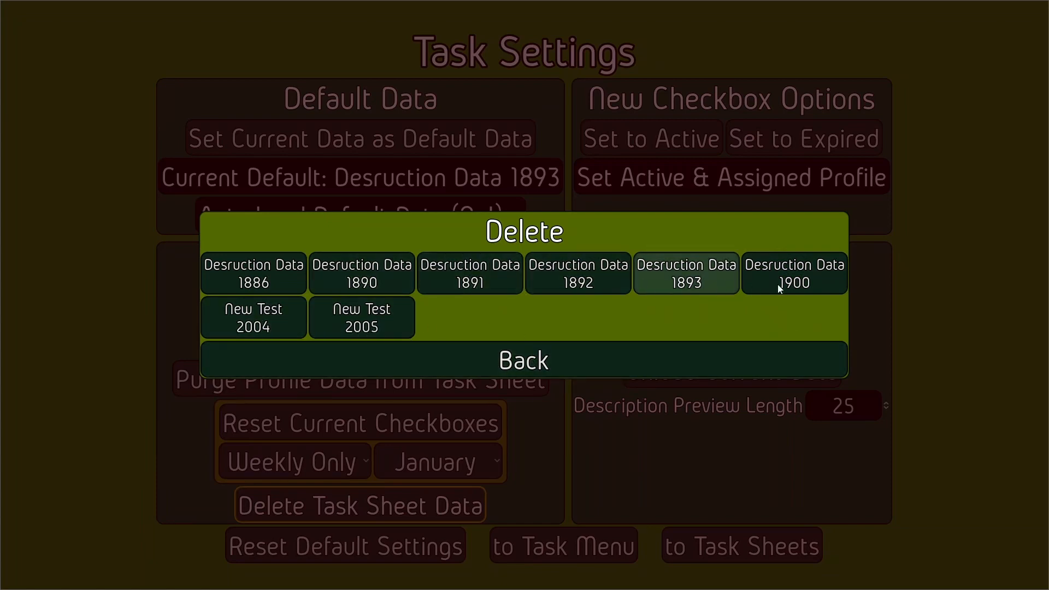
left_click(555, 359)
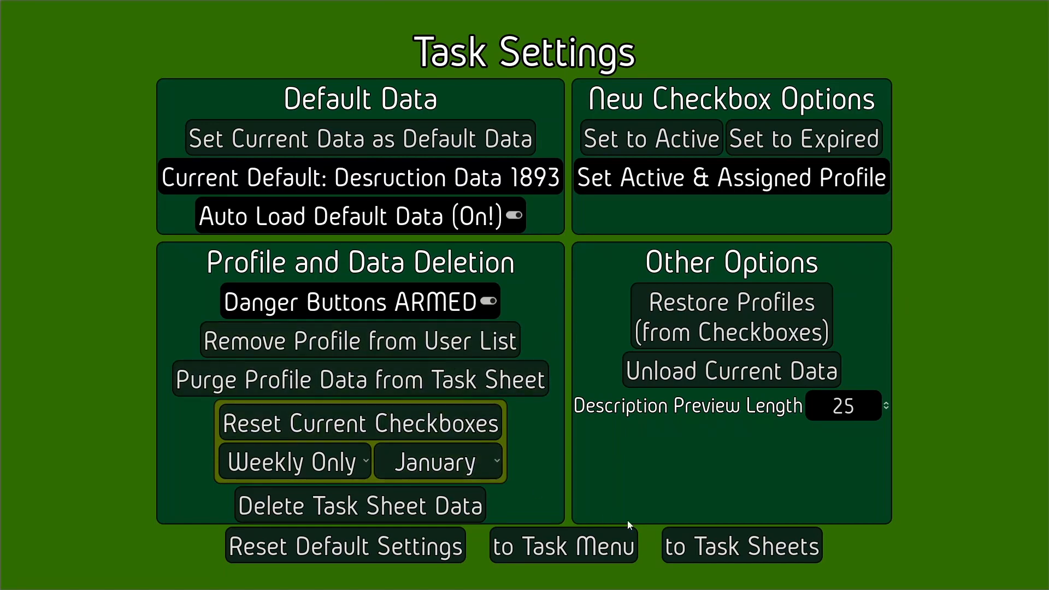
Step: Look at the Daily task sheet once more and return to the task settings
left_click(701, 545)
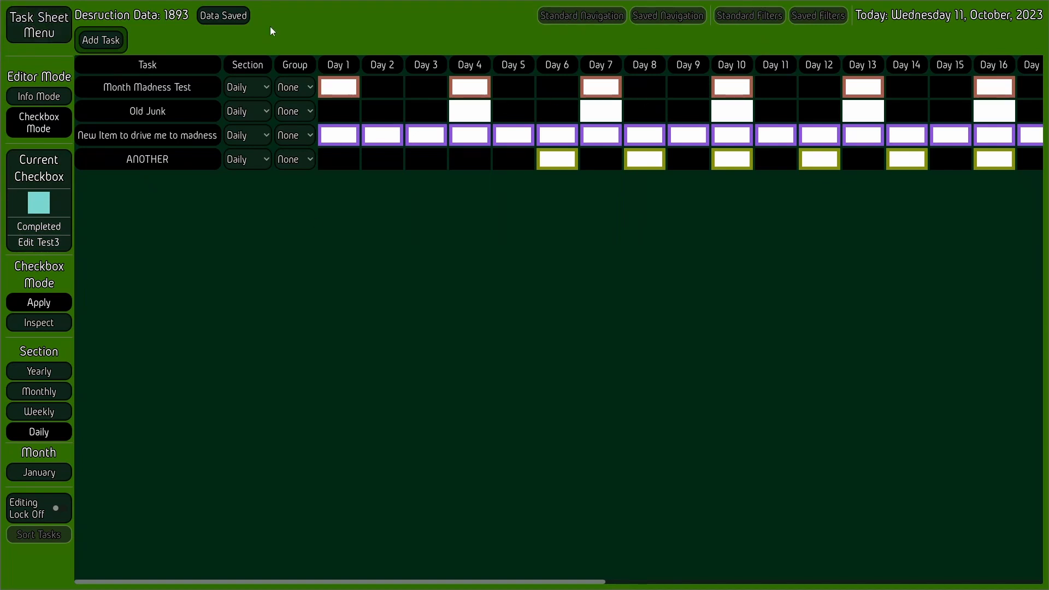
left_click(44, 32)
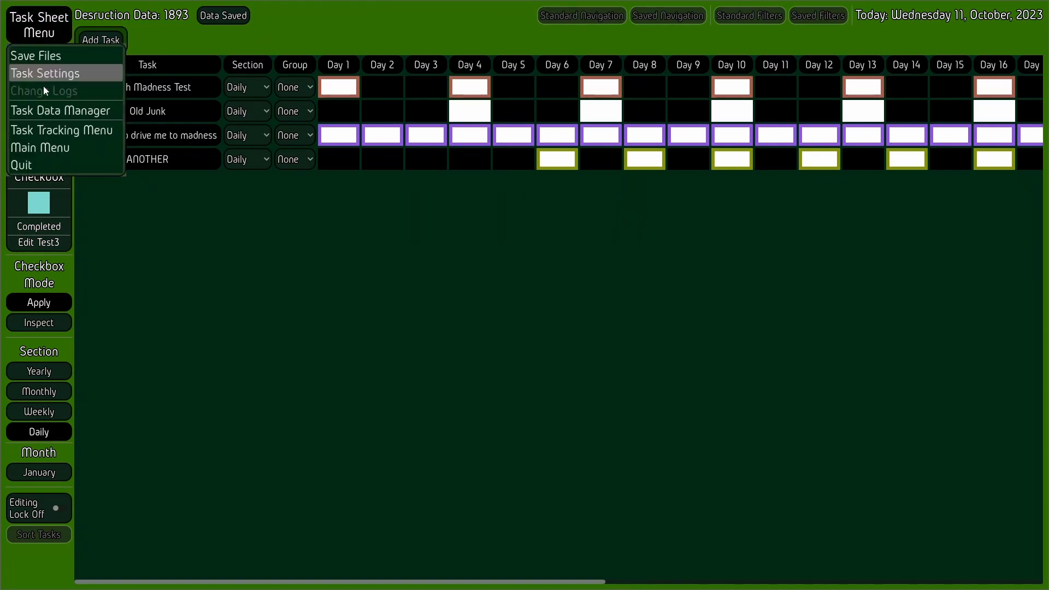
left_click(49, 77)
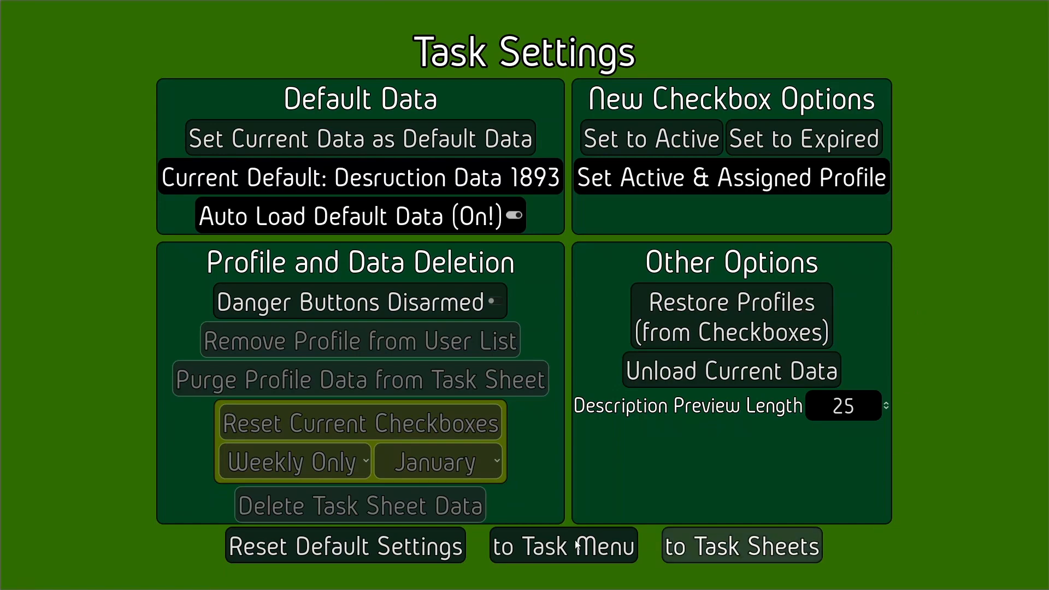
Step: Return to the task sheets, start a new profile for the current checkbox and try to accept it without a name
left_click(784, 547)
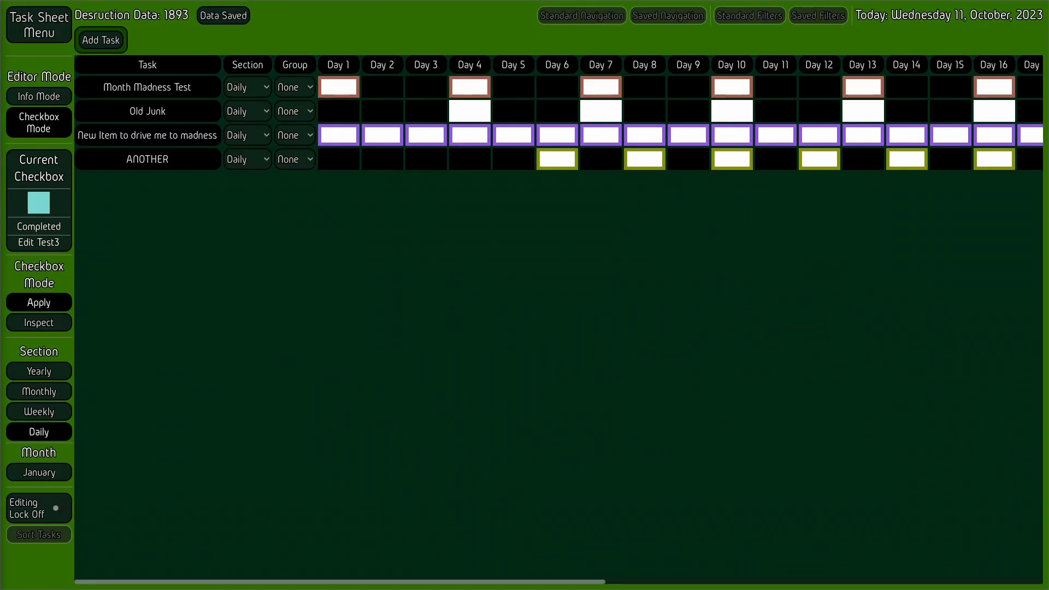
left_click(60, 176)
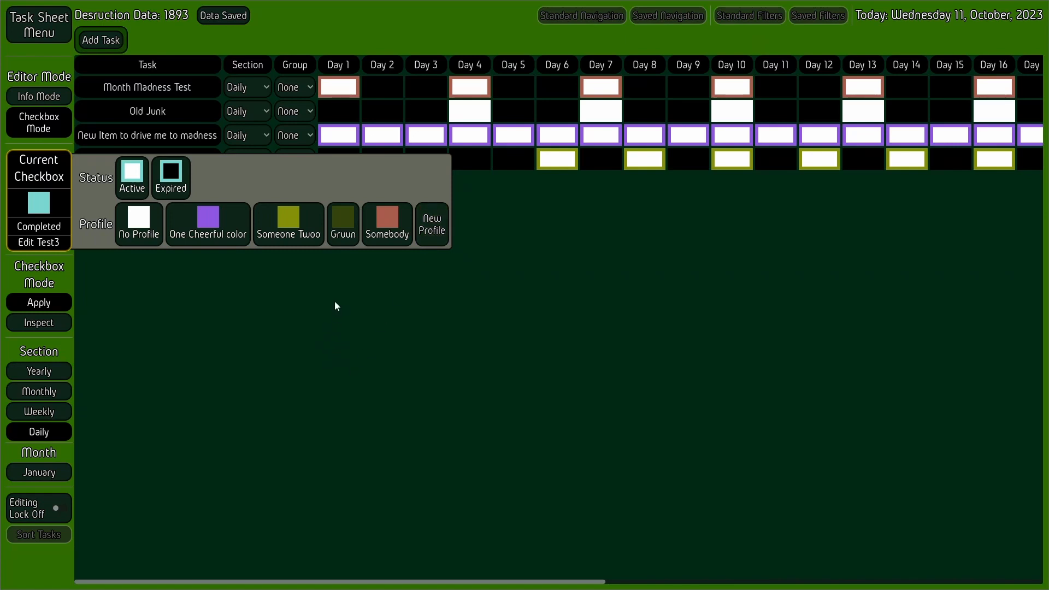
left_click(440, 235)
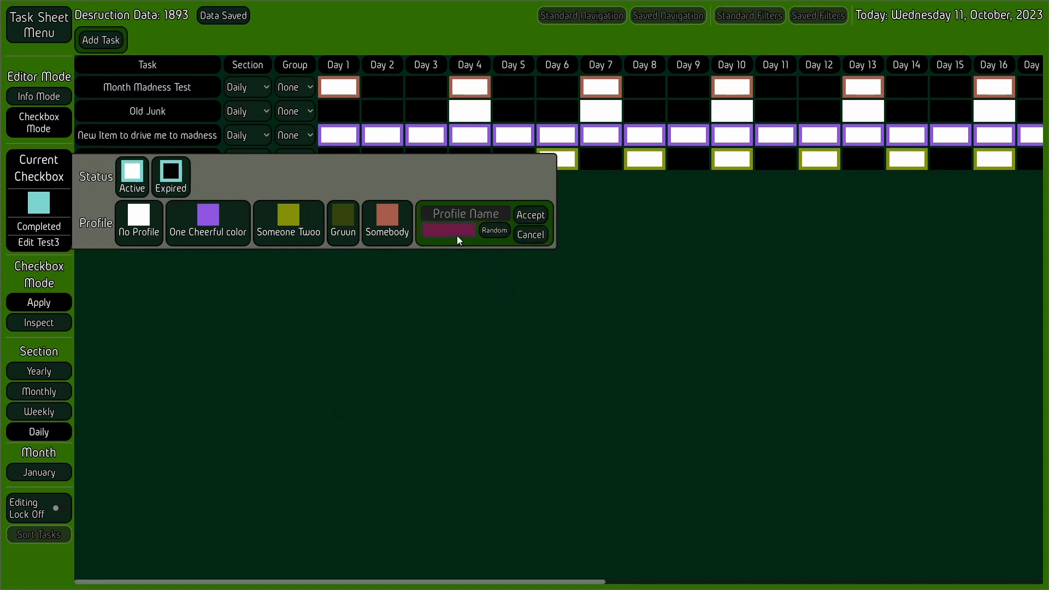
left_click(530, 215)
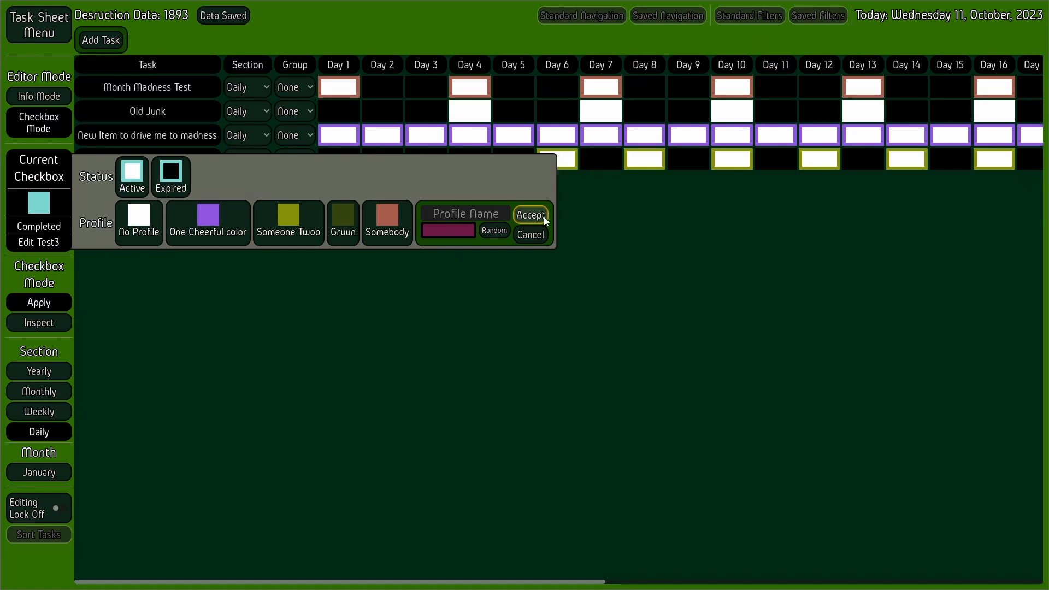
Step: Randomize the unnamed new profile's color repeatedly to try out different colors
left_click(496, 230)
left_click(496, 230)
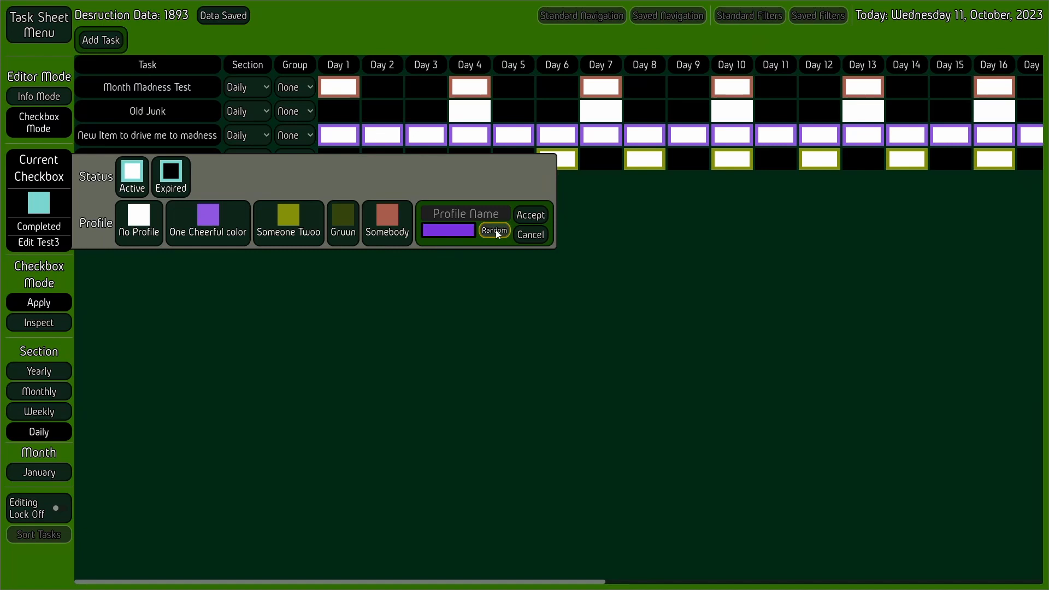
left_click(496, 229)
left_click(497, 230)
left_click(496, 230)
left_click(496, 230)
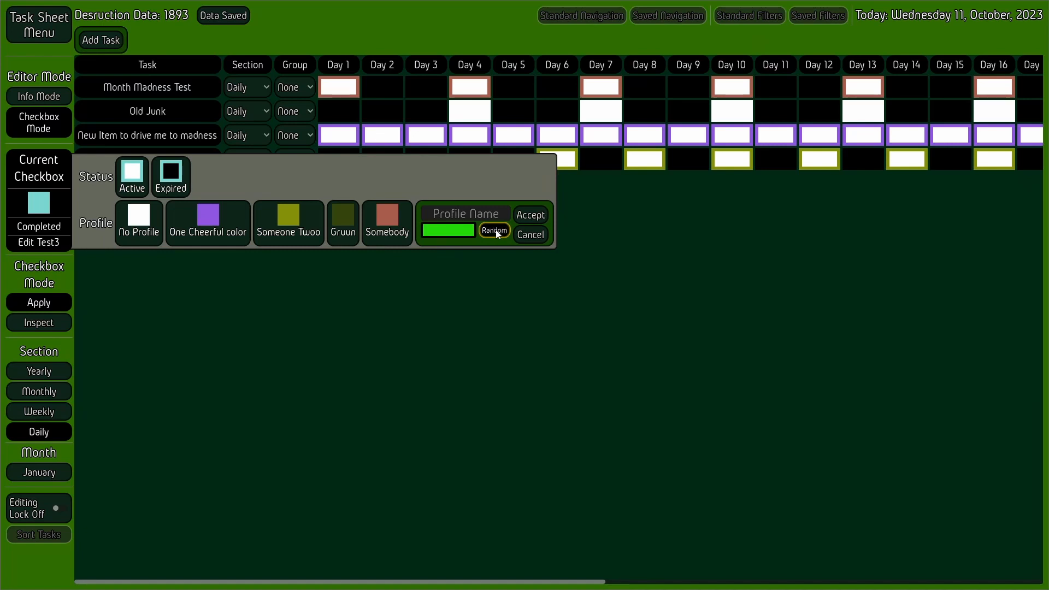
left_click(496, 229)
left_click(495, 230)
left_click(495, 230)
left_click(496, 230)
left_click(495, 230)
left_click(437, 230)
left_click(498, 229)
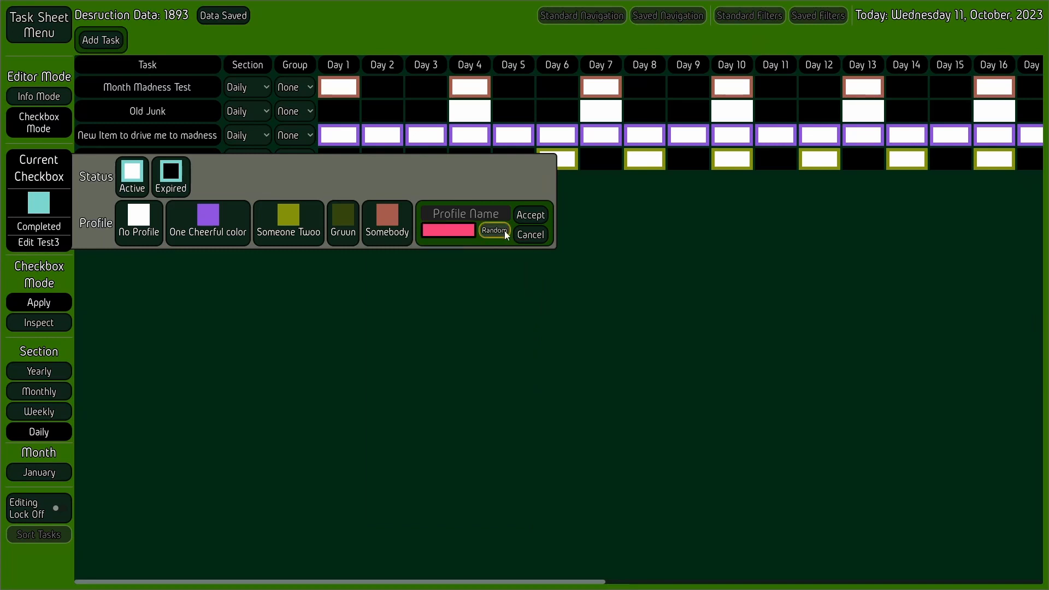
Step: Set the new profile's color to white (ffffff), name it "White test" and try to accept it
left_click(457, 229)
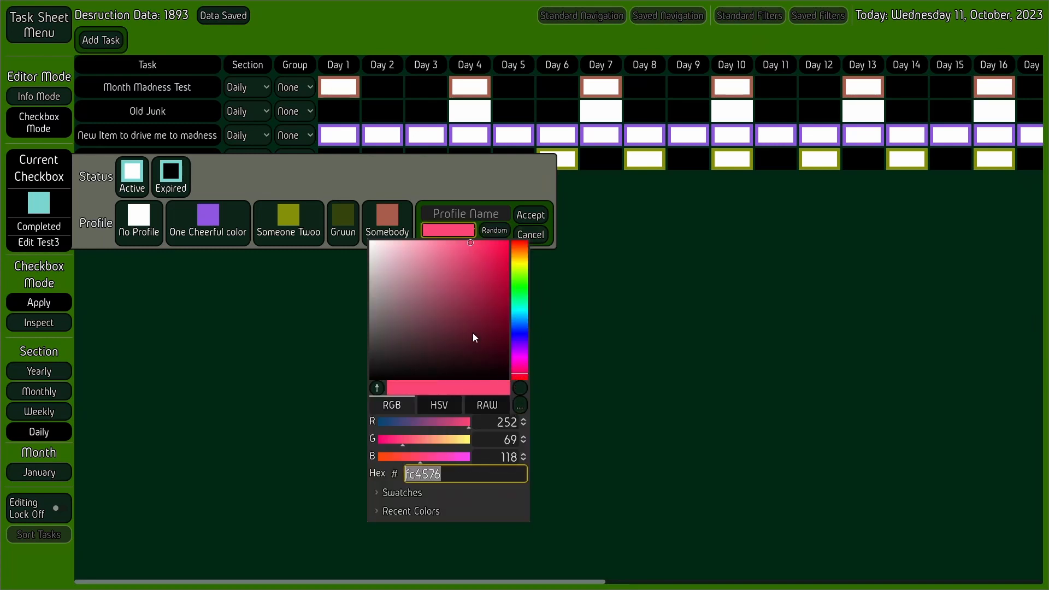
left_click_drag(473, 333, 291, 152)
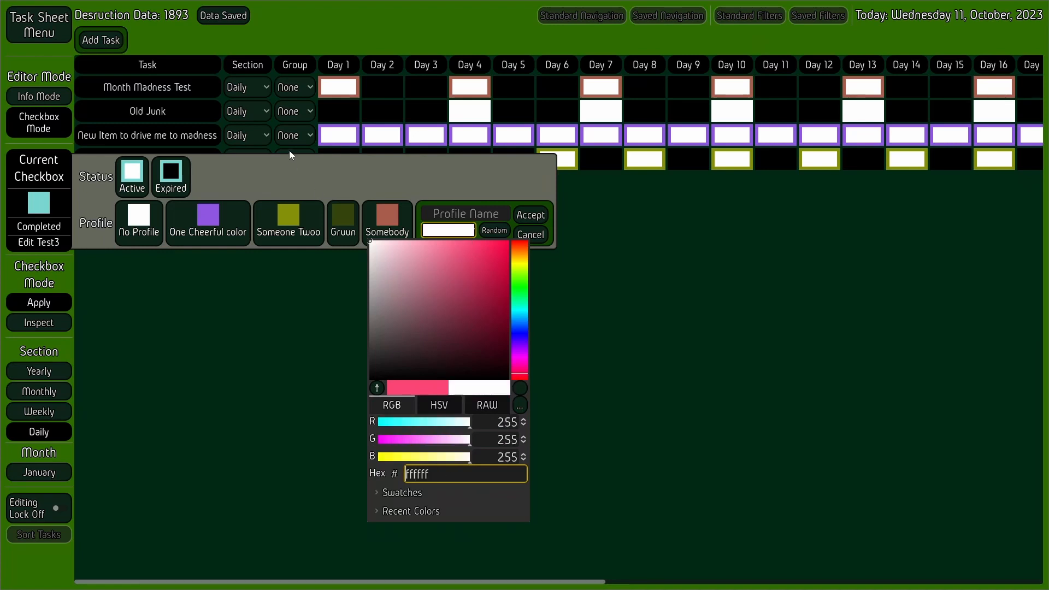
left_click(278, 301)
left_click(463, 213)
key("Caps_Lock")
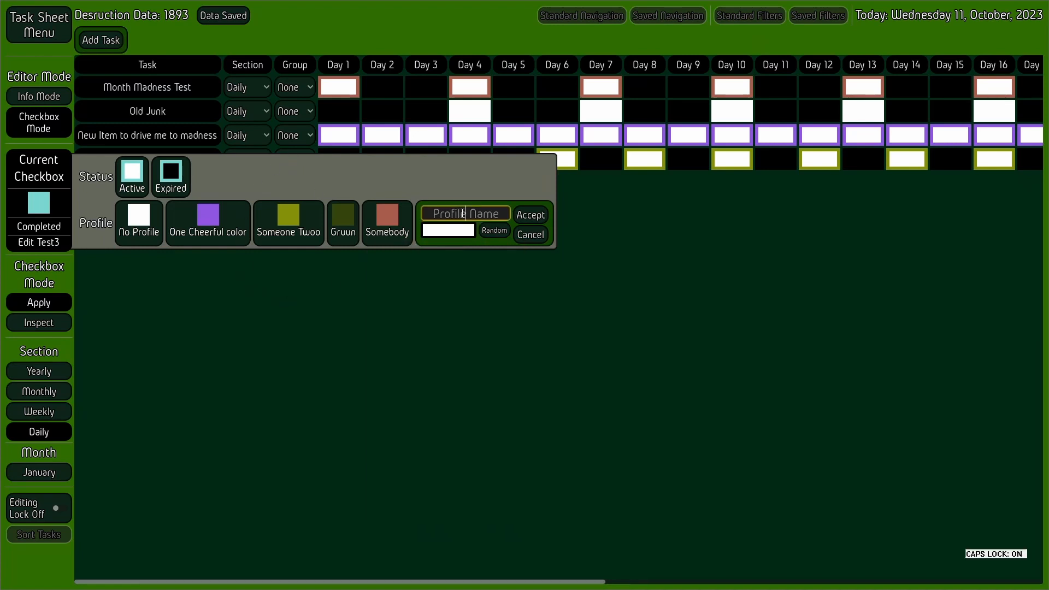
key("Caps_Lock")
type("White test")
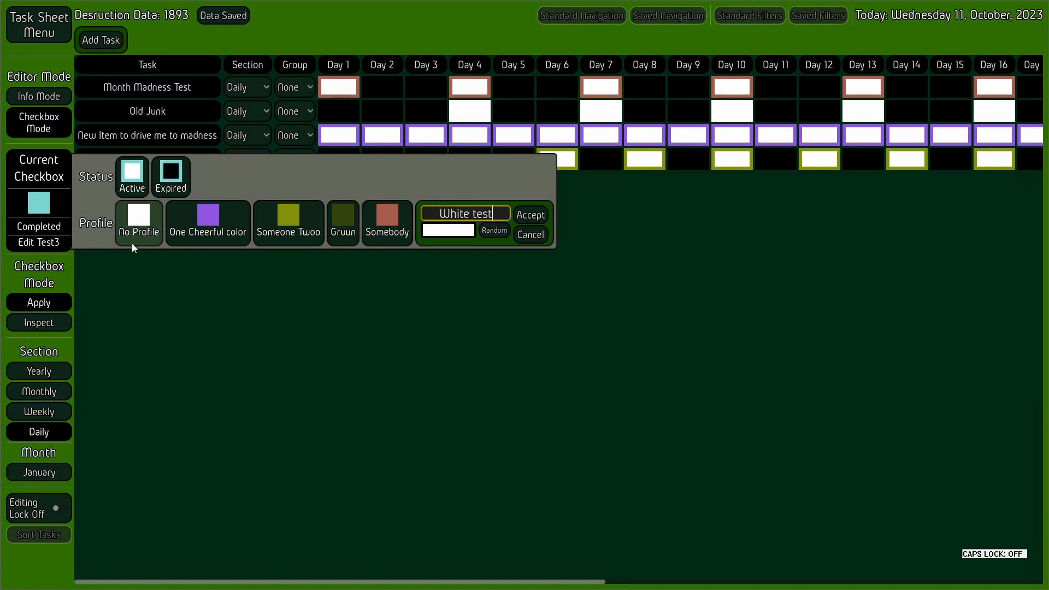
left_click(543, 215)
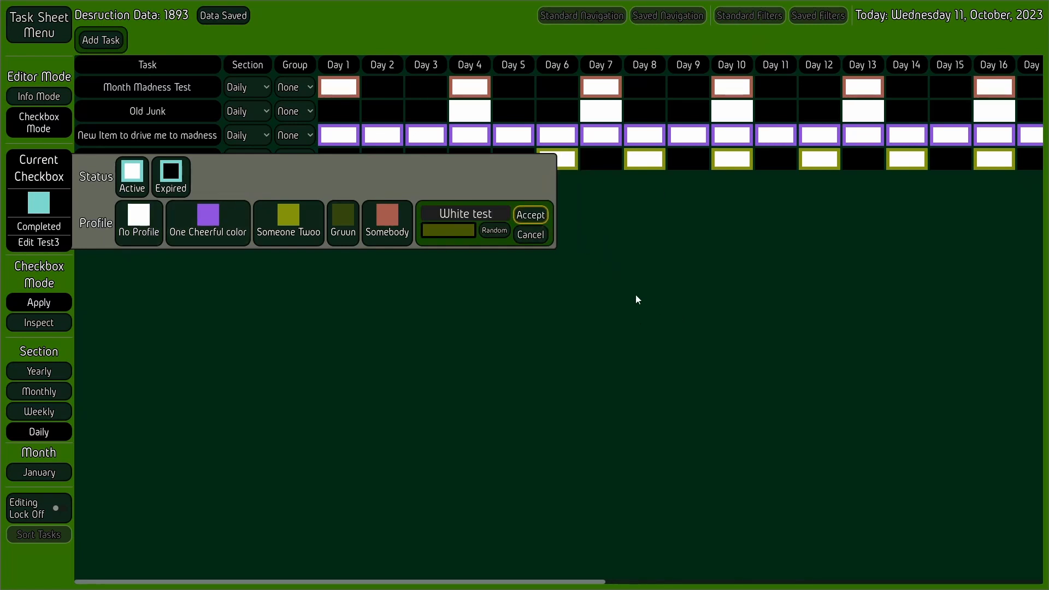
Step: Give the White test profile a random color, accept the profile and save the data
left_click(504, 232)
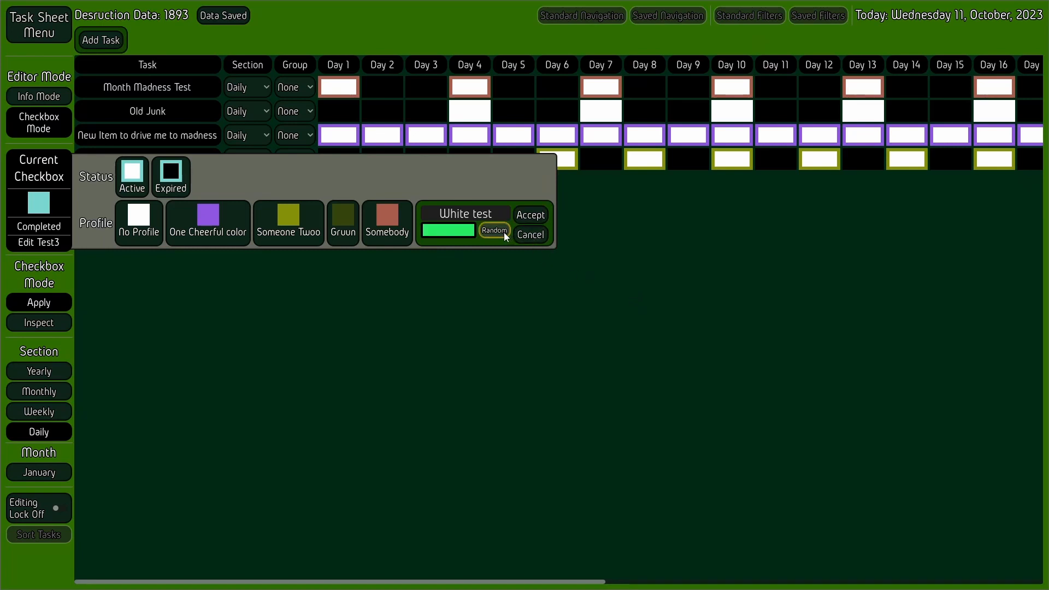
left_click(532, 218)
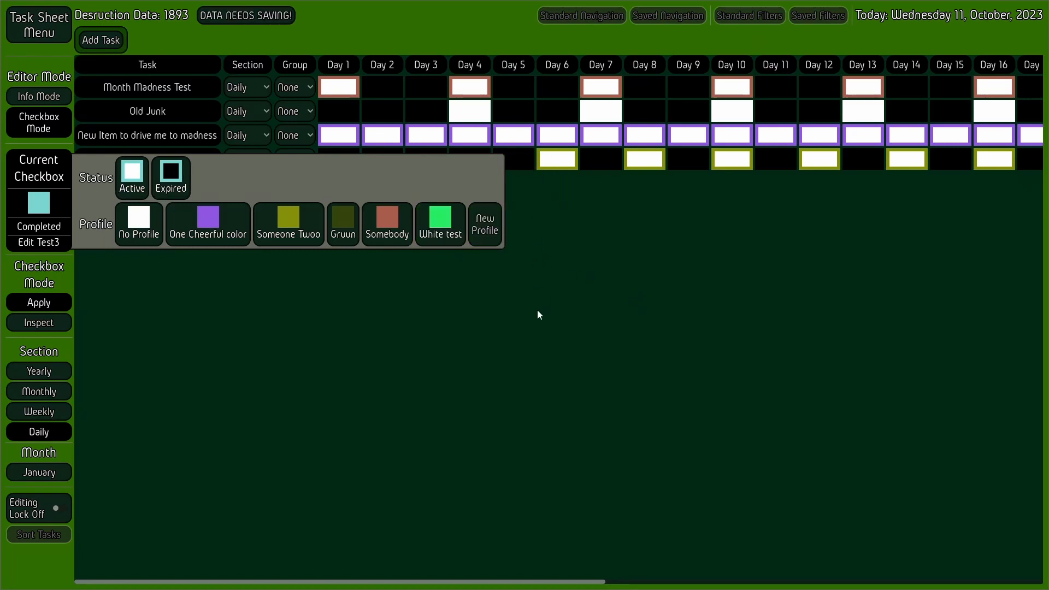
left_click(270, 19)
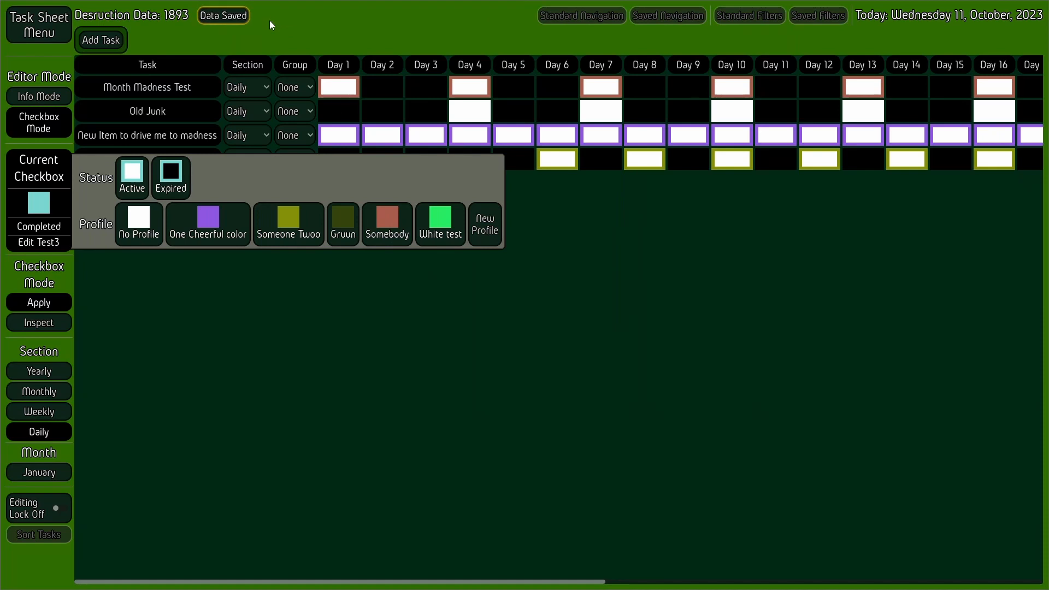
Step: Switch the current checkbox profile through White test, One Cheerful color, Someone Twoo, Gruun and Somebody
left_click(448, 239)
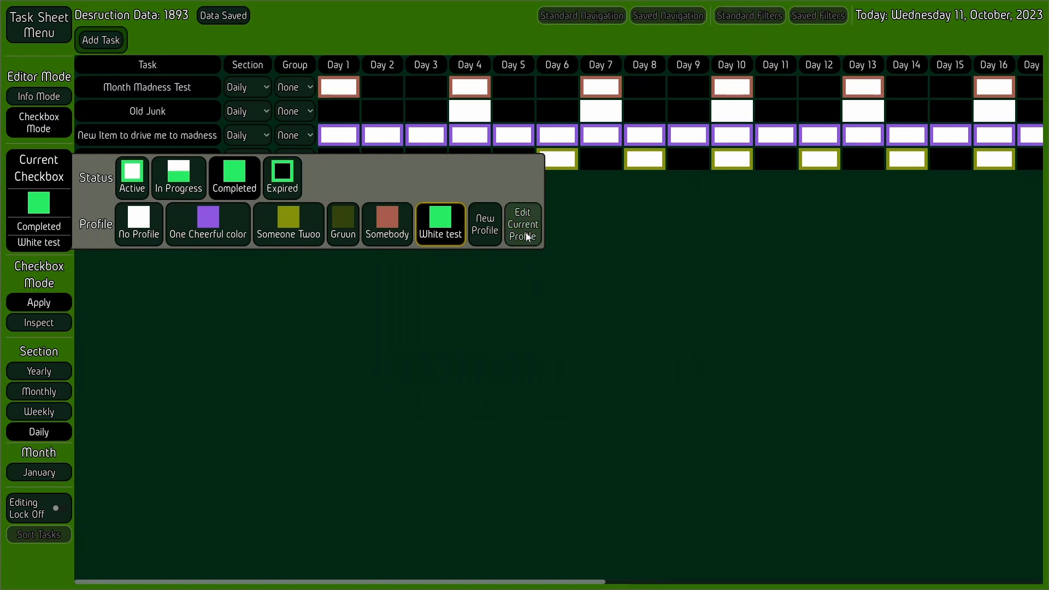
left_click(241, 240)
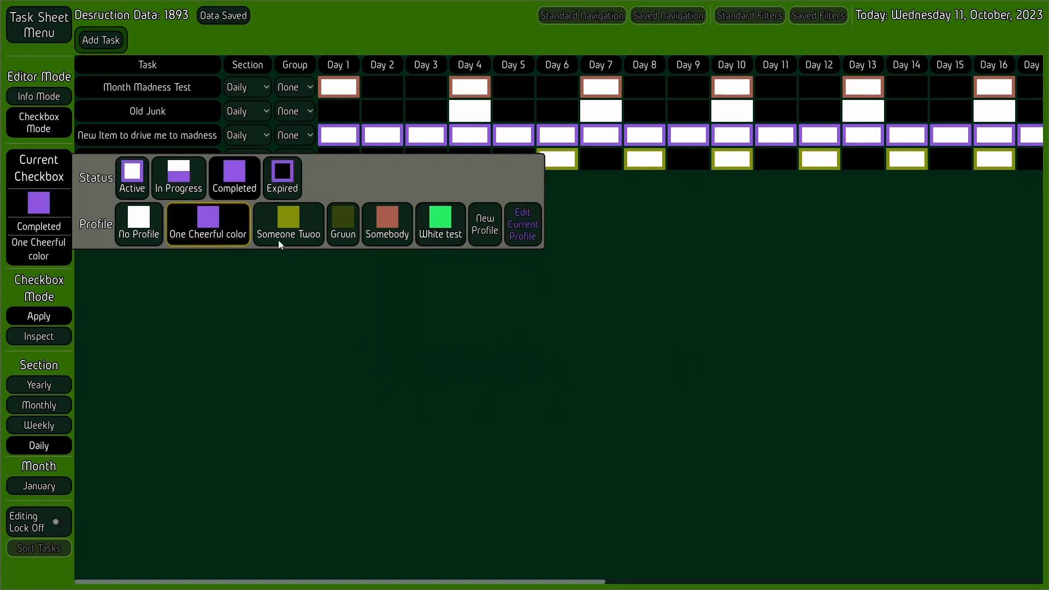
left_click(306, 234)
left_click(343, 232)
left_click(387, 232)
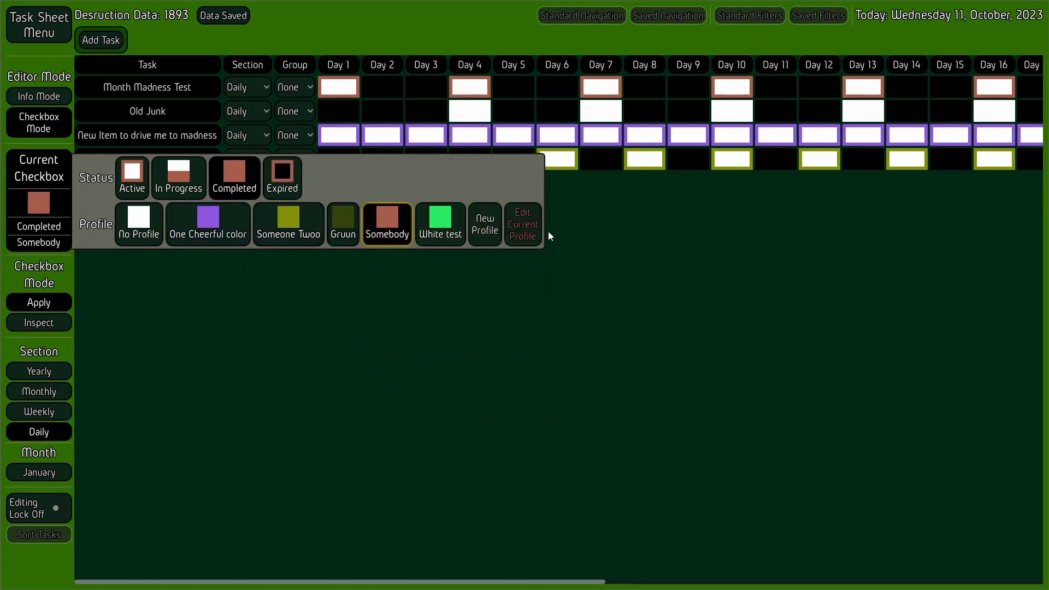
Step: Open profile editing, switch to the White test profile and rename it "Edit Test"
left_click(525, 229)
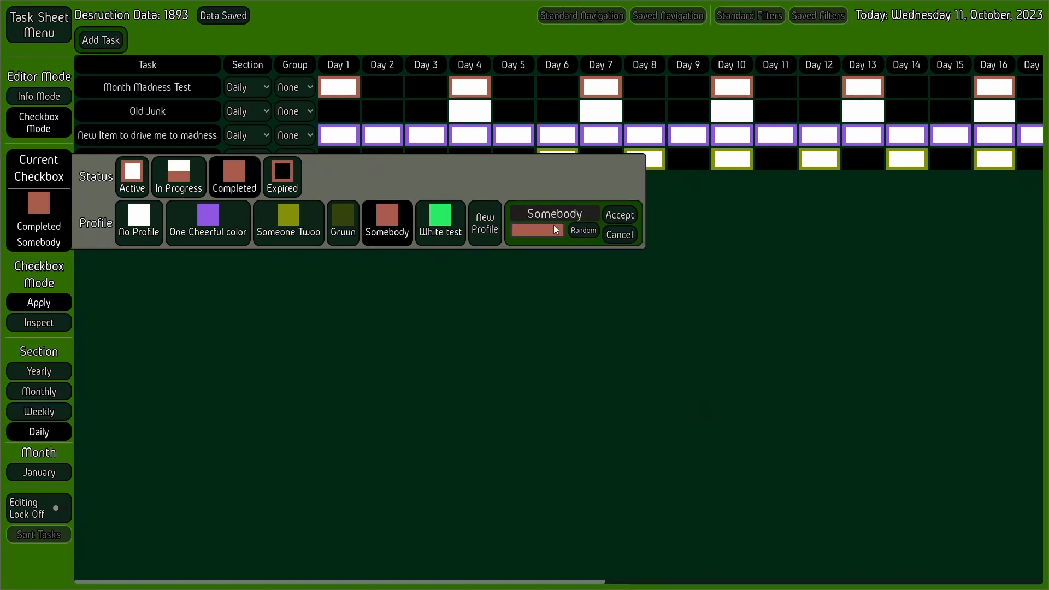
left_click(440, 241)
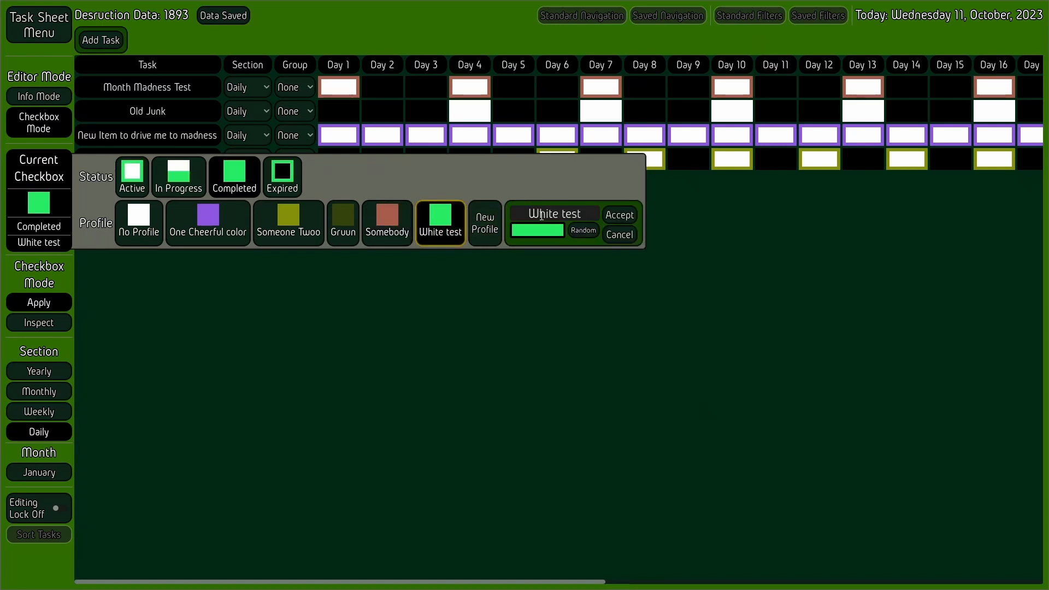
left_click_drag(590, 210, 445, 231)
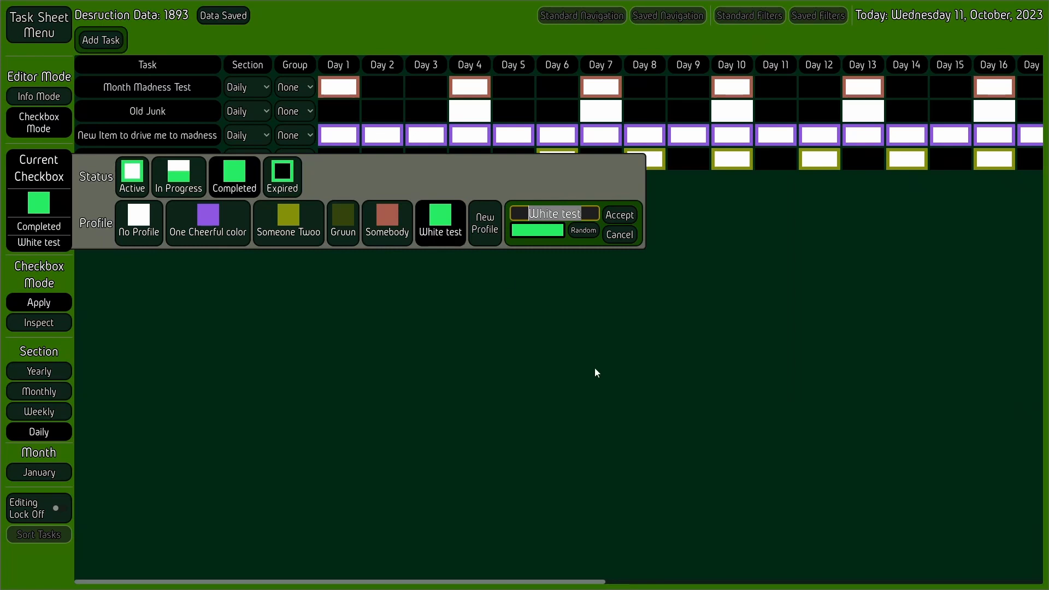
type("Edit Test")
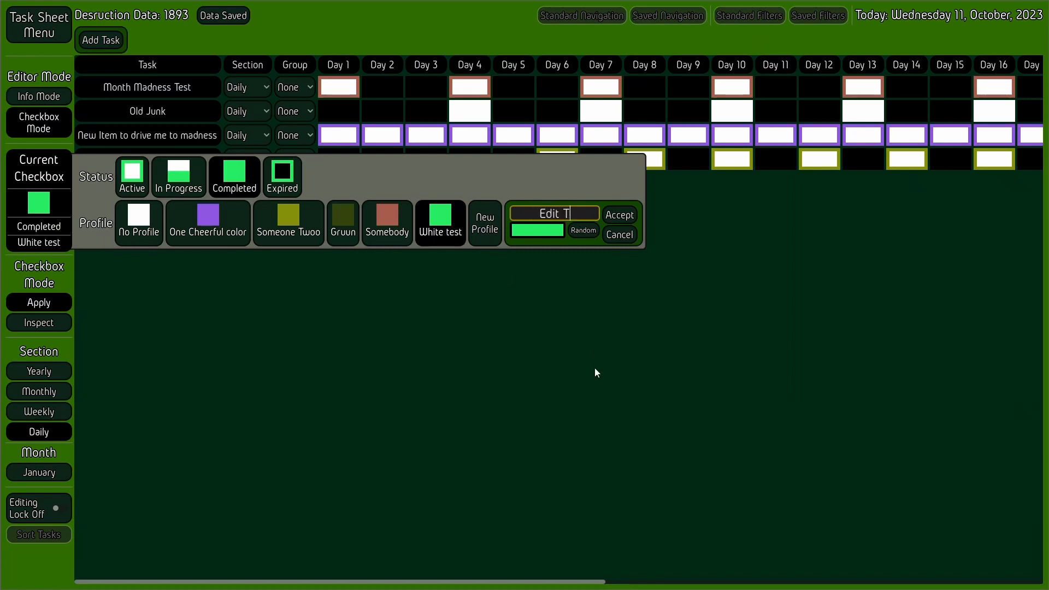
left_click(620, 215)
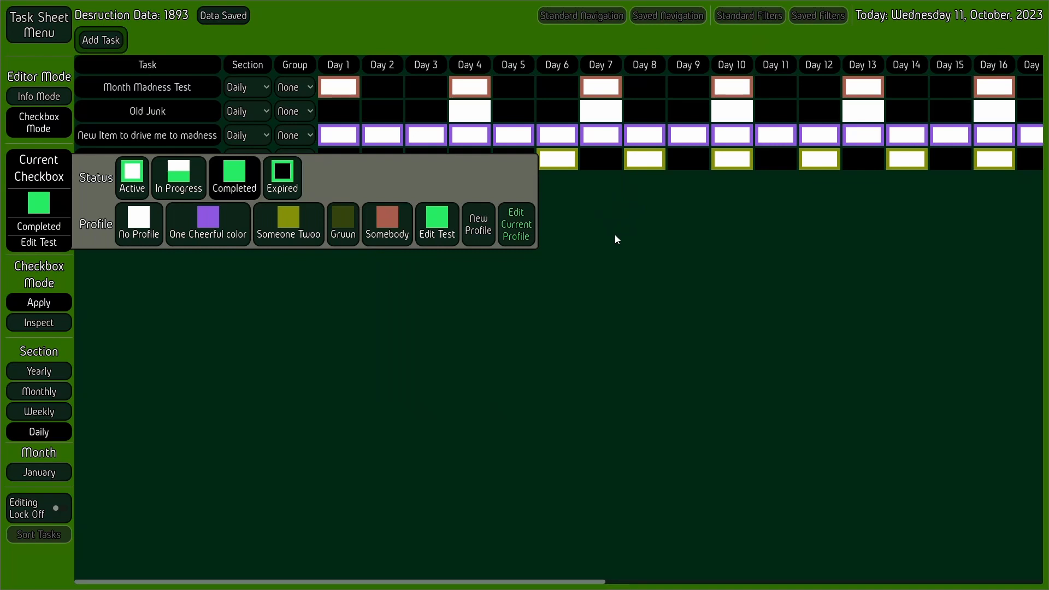
Step: Mark Old Junk's Day 2 and Day 3 checkboxes as Expired with the One Cheerful color profile and save the data
left_click(139, 224)
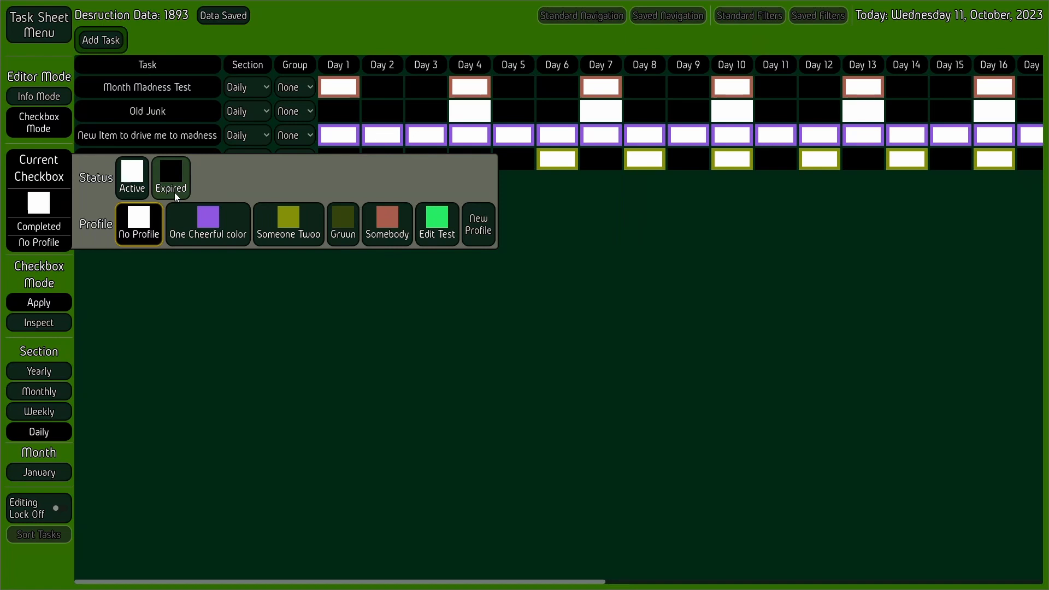
left_click(231, 235)
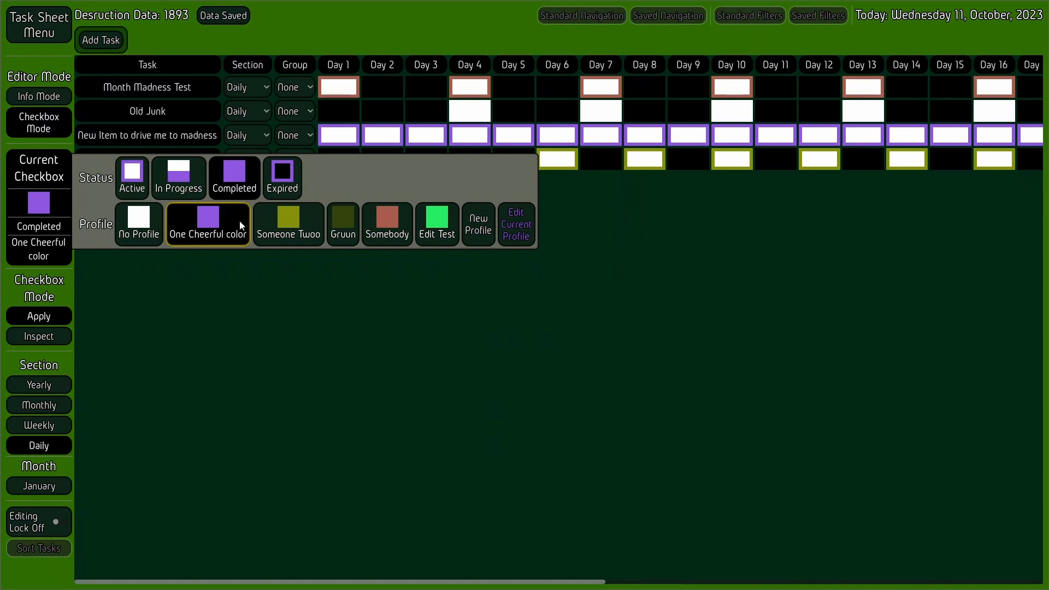
left_click(284, 177)
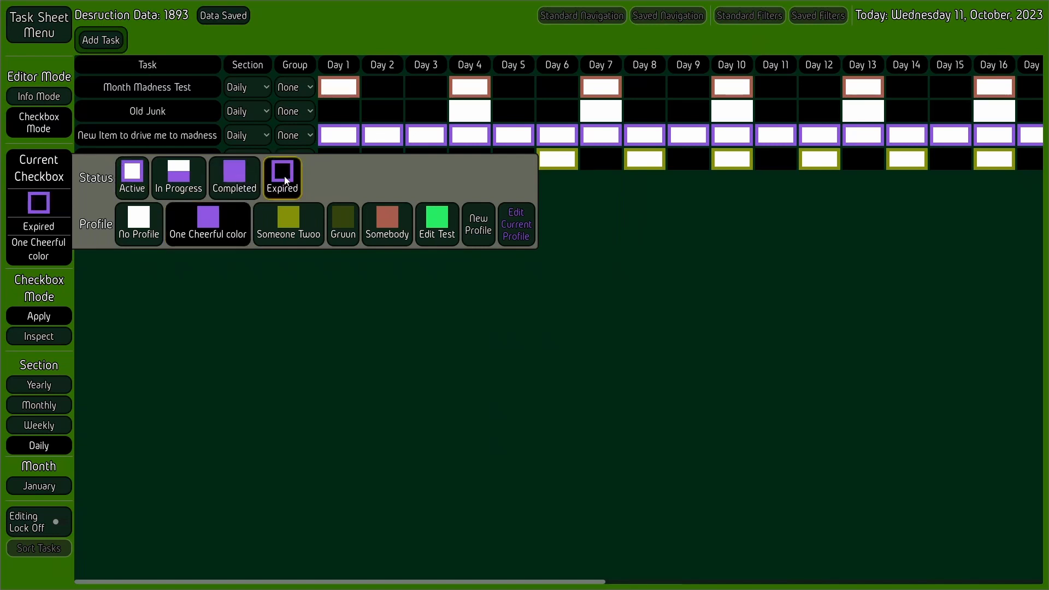
left_click(383, 111)
left_click(427, 111)
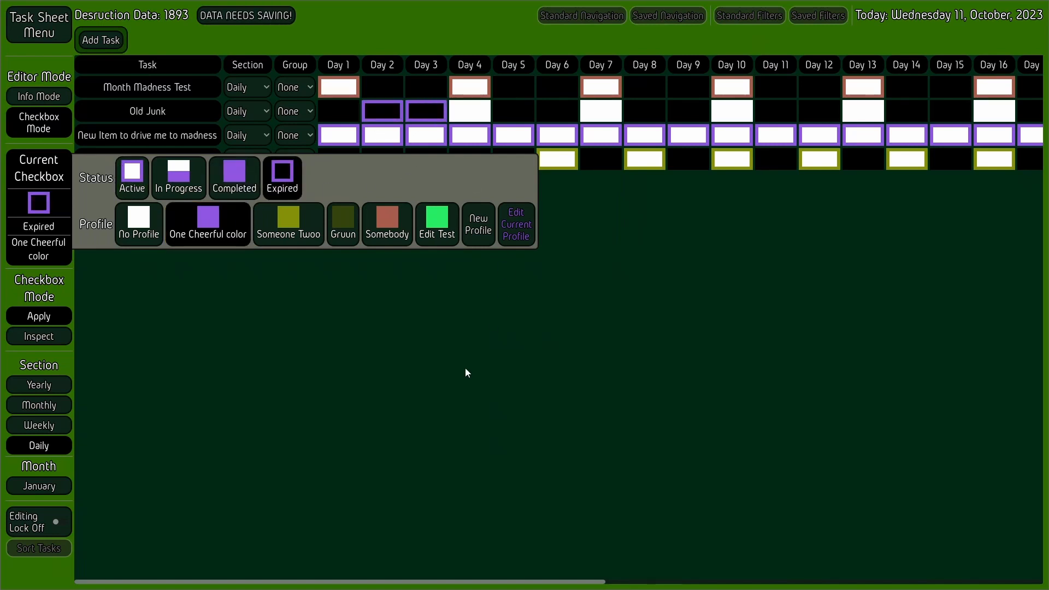
left_click(245, 18)
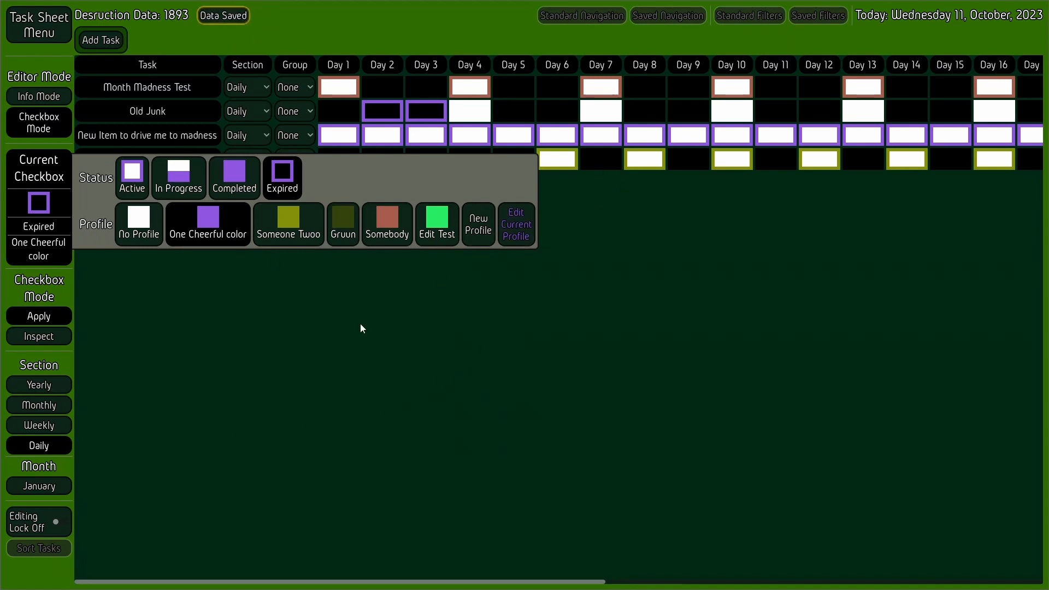
Step: Switch the checkbox mode to Inspect and rename the One Cheerful color profile to "Two Cheerful color"
left_click(43, 199)
left_click(66, 341)
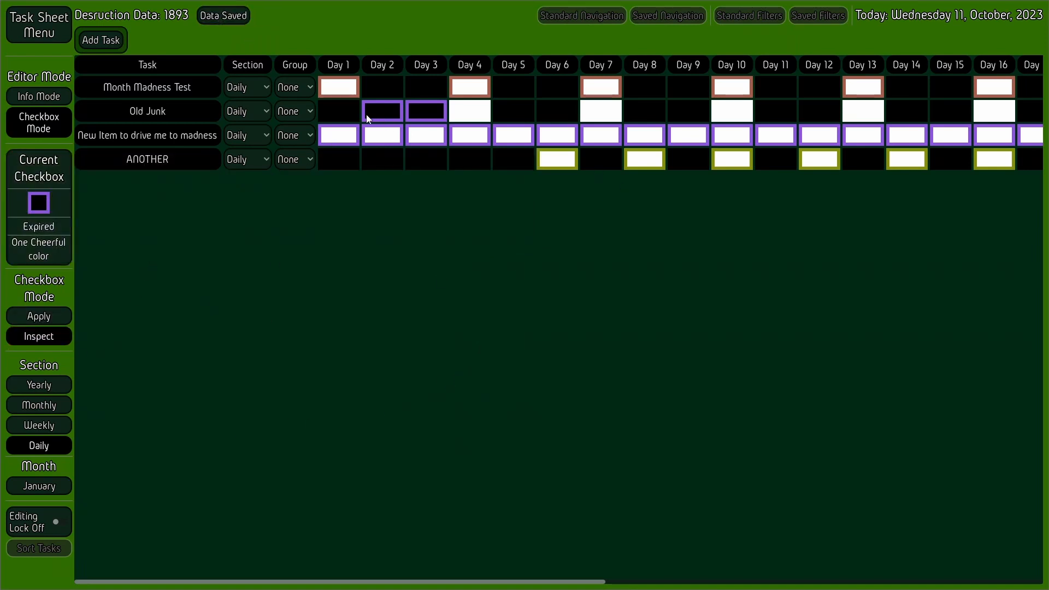
left_click(349, 138)
left_click(44, 243)
left_click(518, 222)
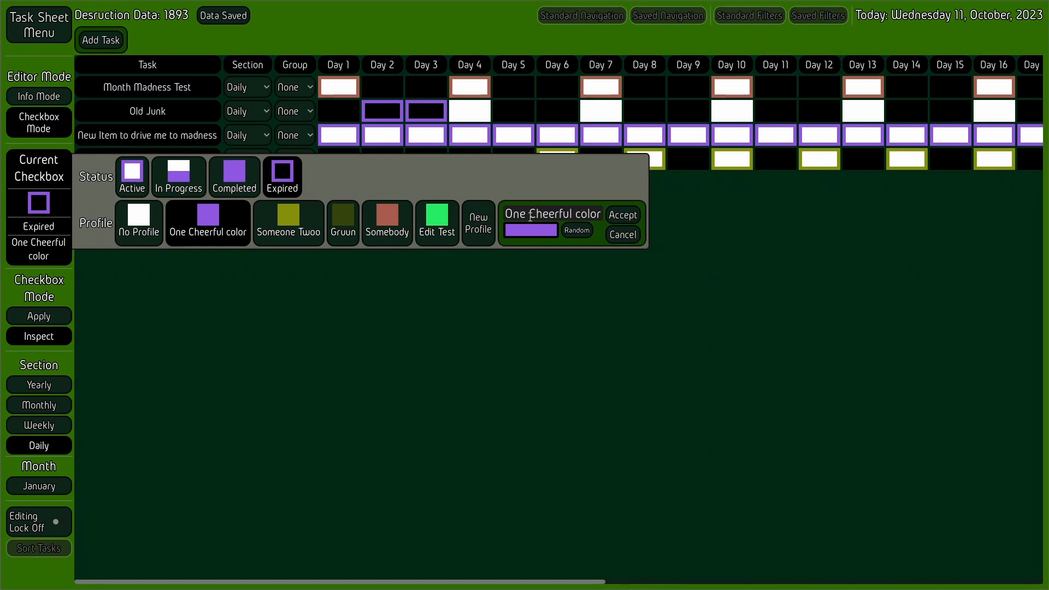
left_click_drag(527, 216, 351, 225)
type("Two")
left_click(628, 218)
Step: Select the Someone Twoo profile and inspect the Day 2 checkboxes of Old Junk and New Item to drive me to madness
left_click(288, 226)
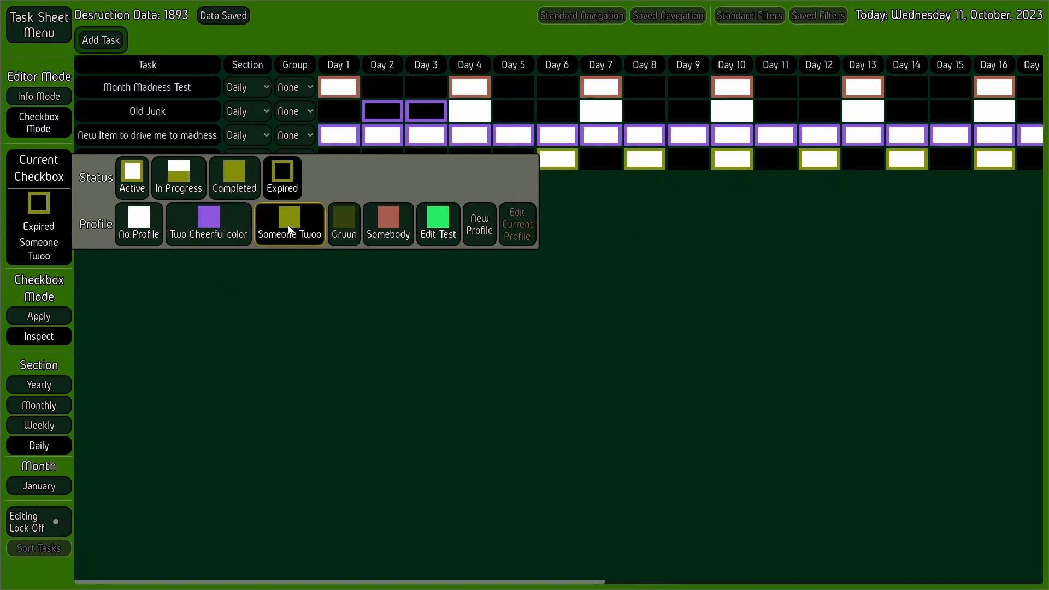
left_click(383, 134)
left_click(377, 113)
left_click(381, 133)
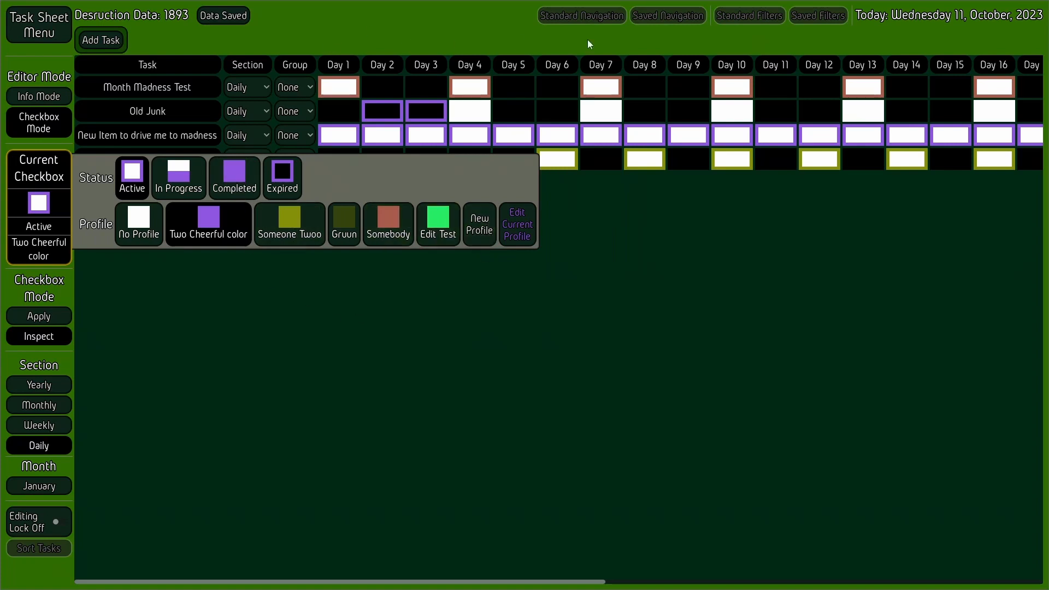
Step: View the task and profile data options in the Data Manager, close it and return to the task settings
left_click(36, 33)
left_click(67, 112)
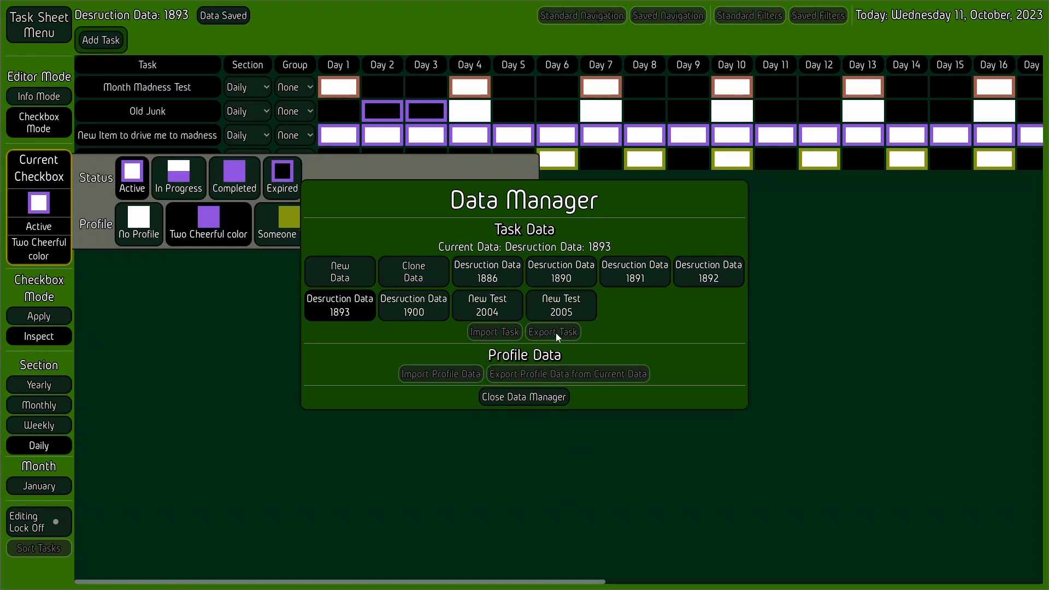
left_click(531, 405)
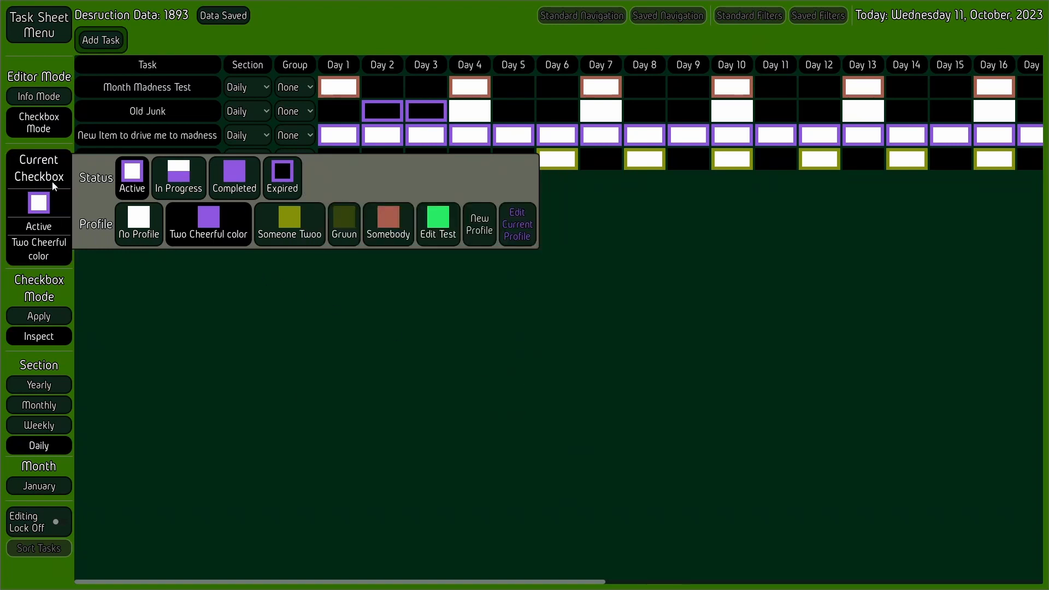
left_click(41, 36)
left_click(58, 77)
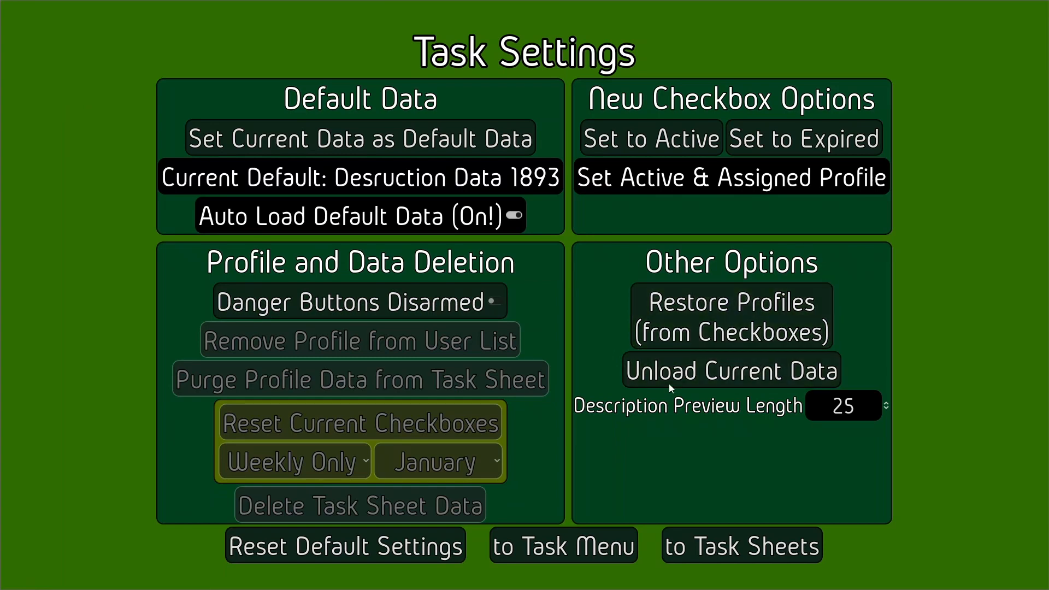
Step: Turn off Auto Load Default Data, unload the current data and go to the task sheets
left_click(506, 219)
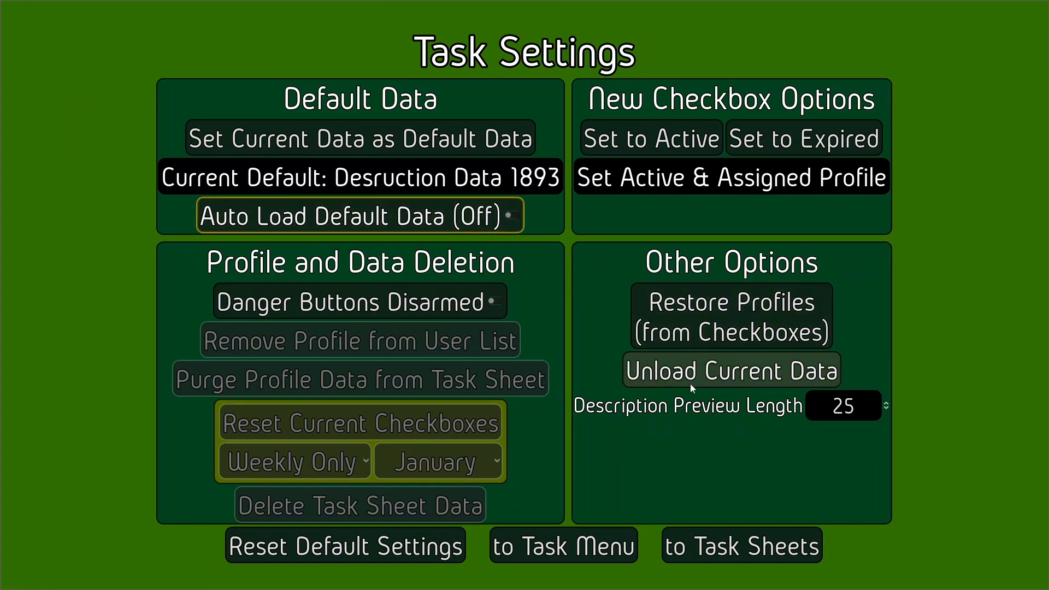
left_click(750, 550)
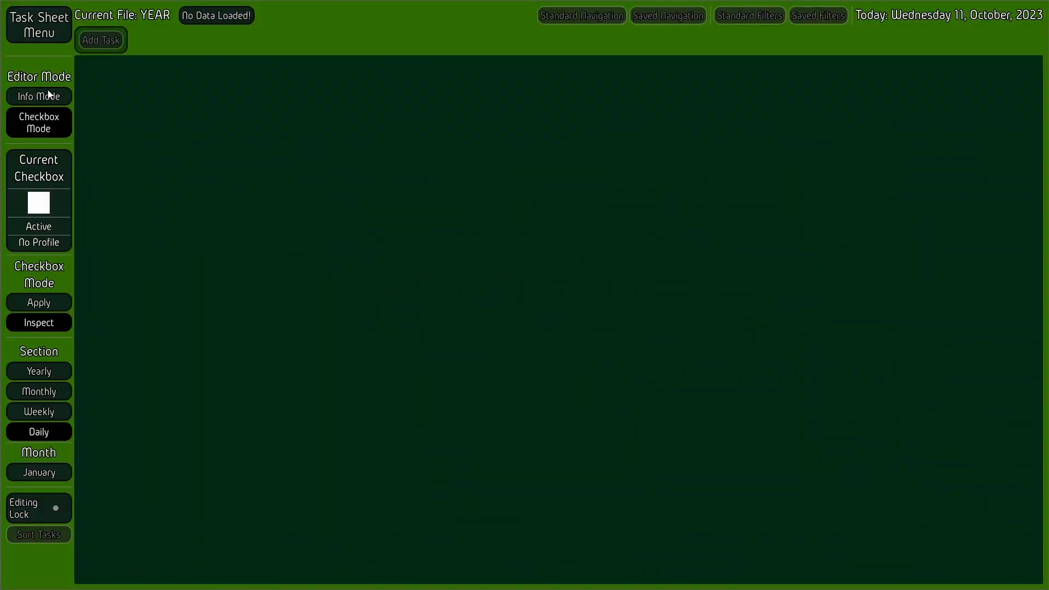
Step: Open the Data Manager from the current checkbox's Task Data Needed option, look over its data sets and close it
left_click(38, 202)
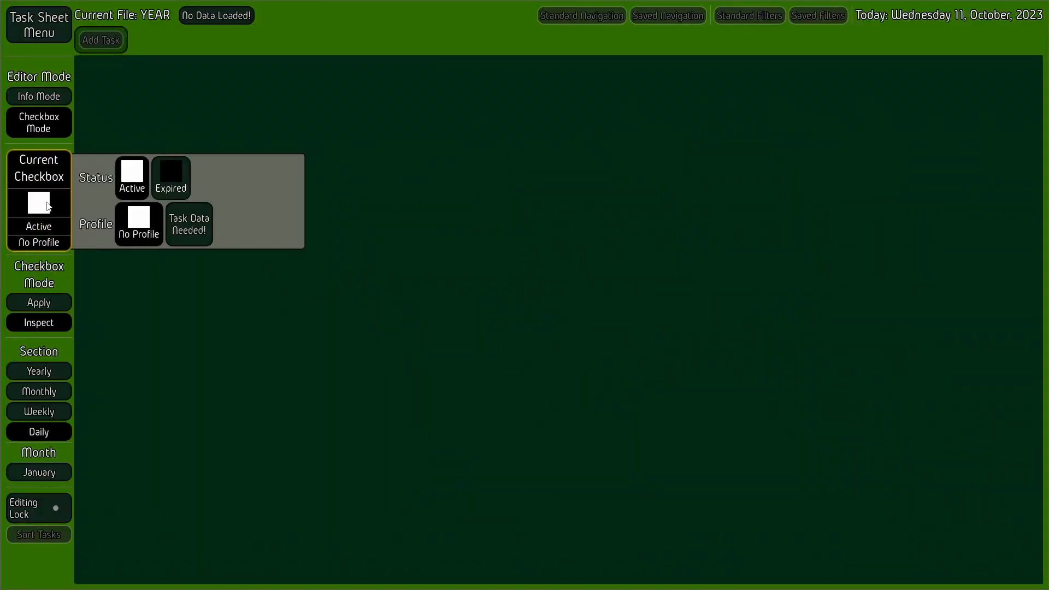
left_click(189, 224)
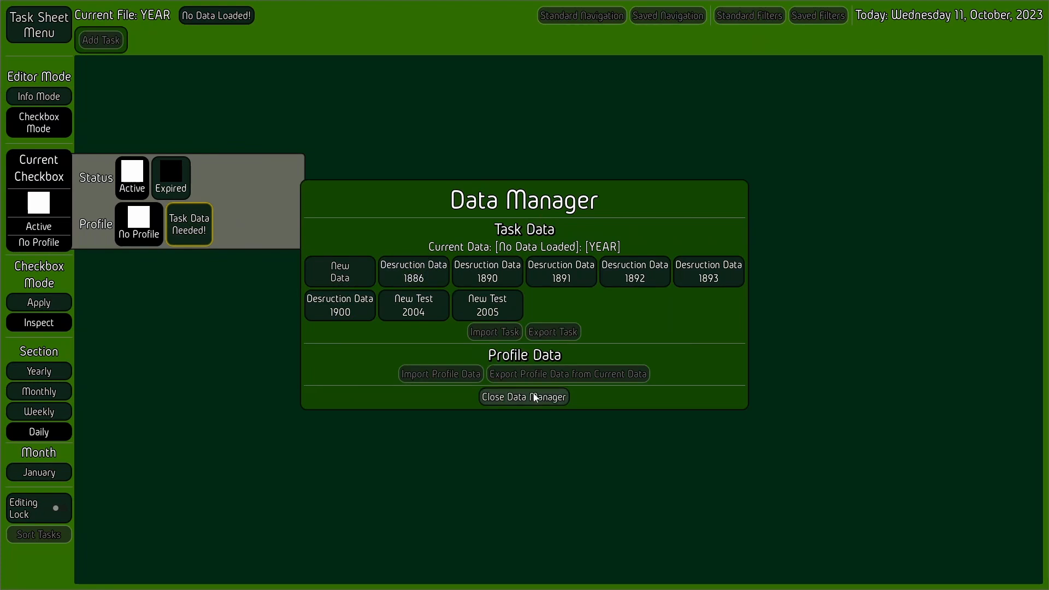
left_click(50, 33)
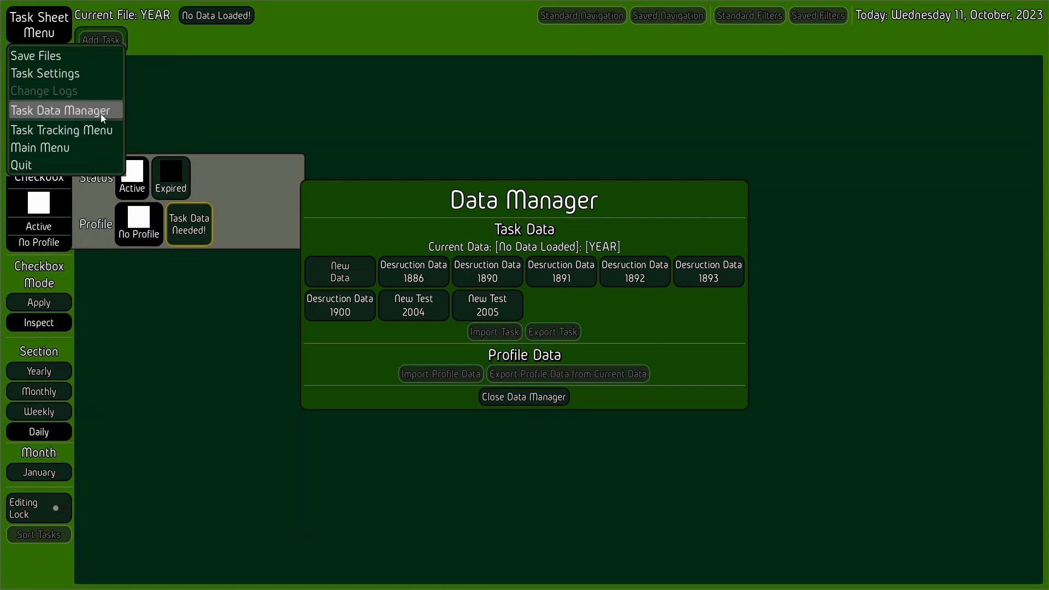
left_click(38, 31)
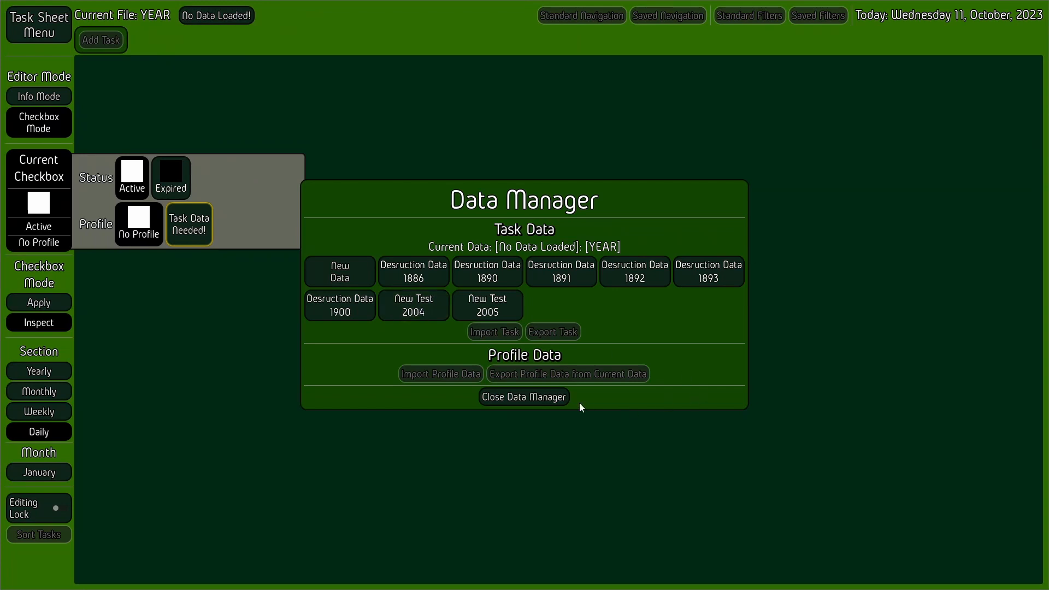
left_click(521, 397)
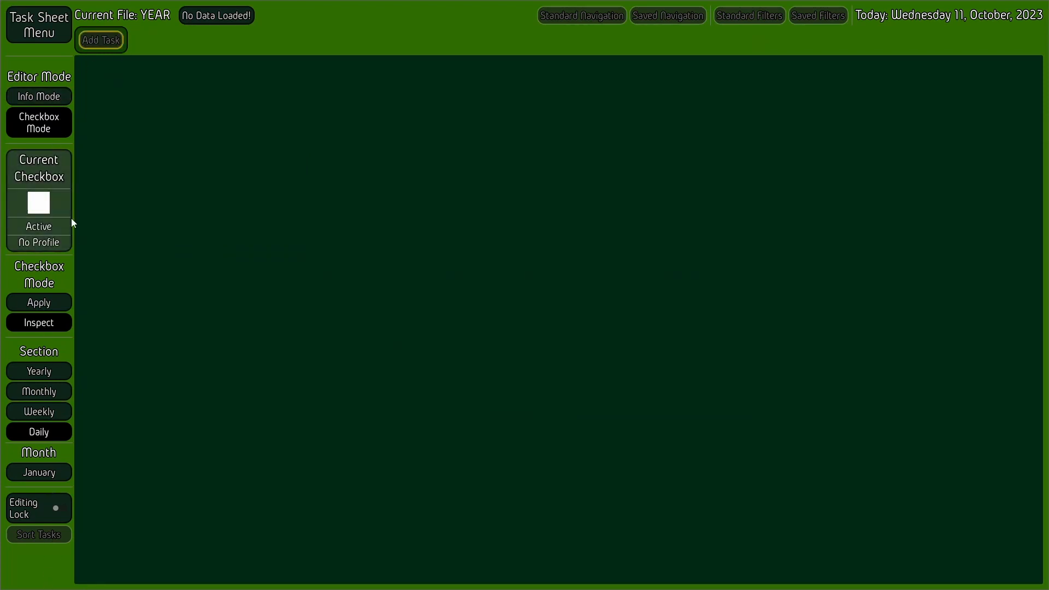
Step: Return to the task sheets with Desruction Data 1893 loaded and switch the current checkbox between Two Cheerful color and No Profile
left_click(42, 24)
left_click(764, 555)
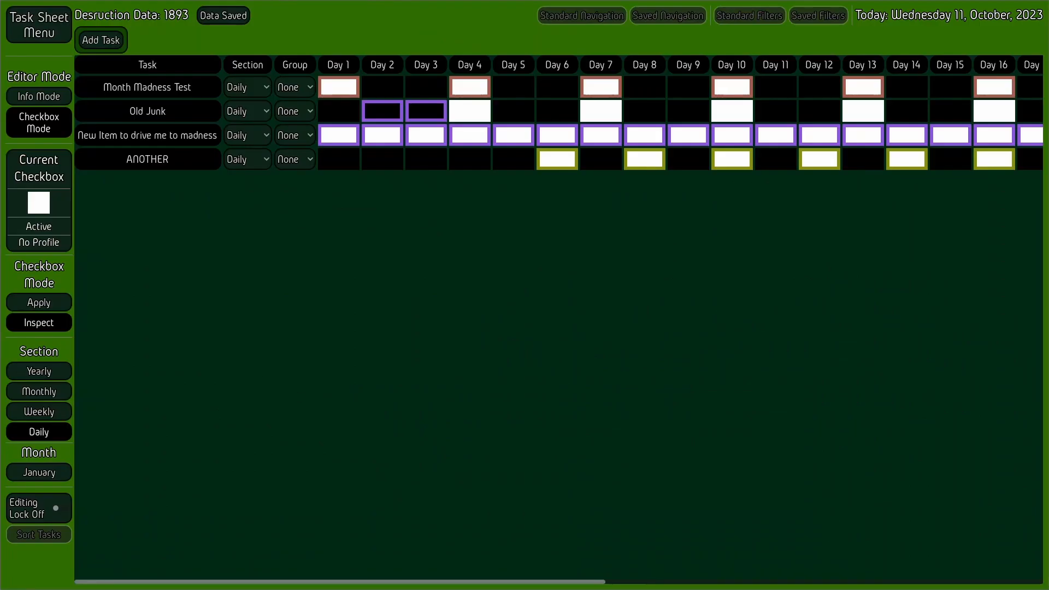
left_click(45, 176)
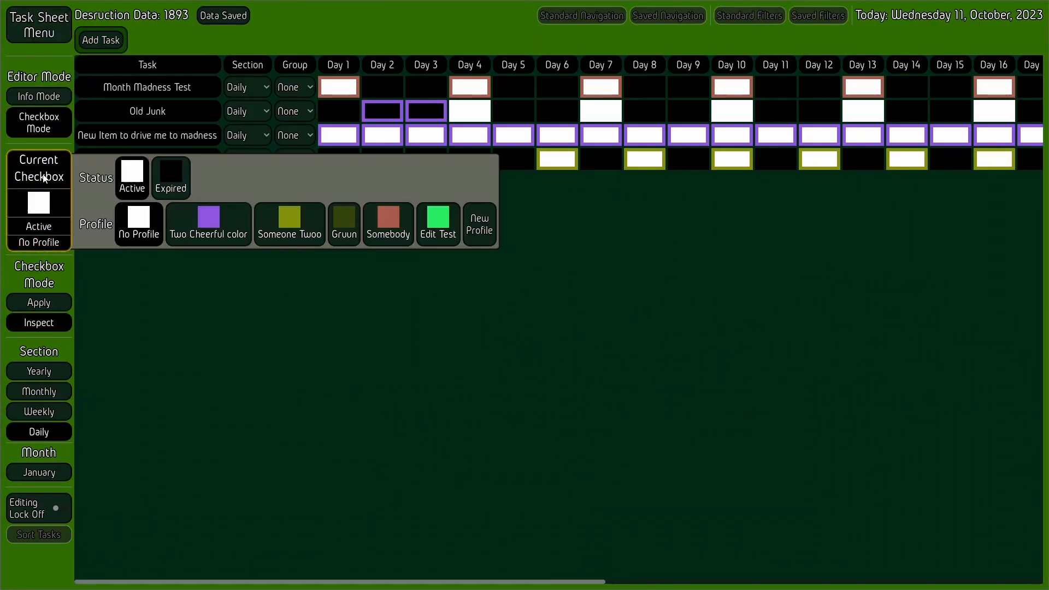
left_click(231, 227)
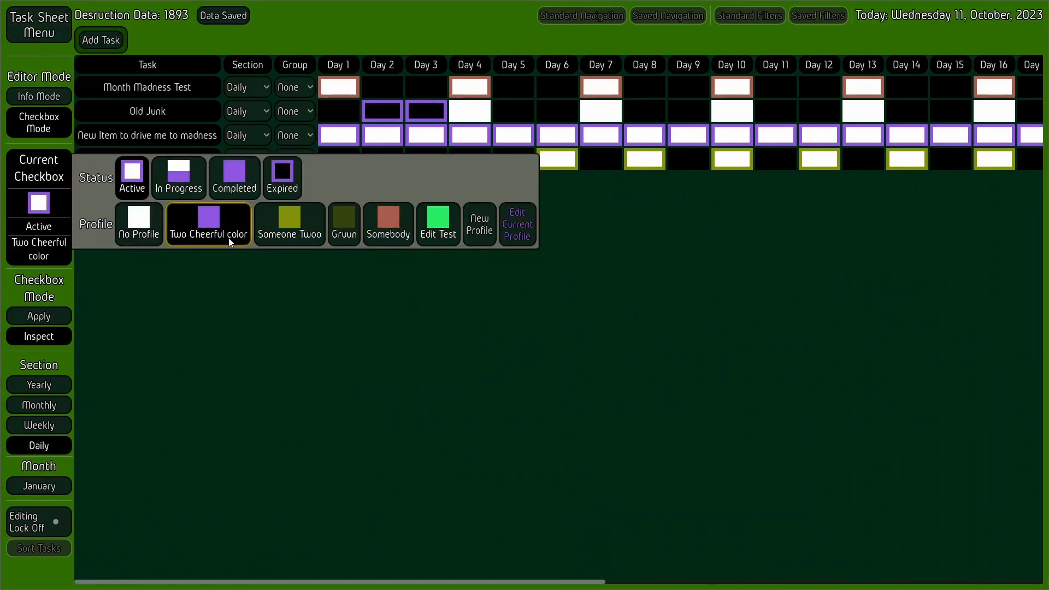
left_click(141, 234)
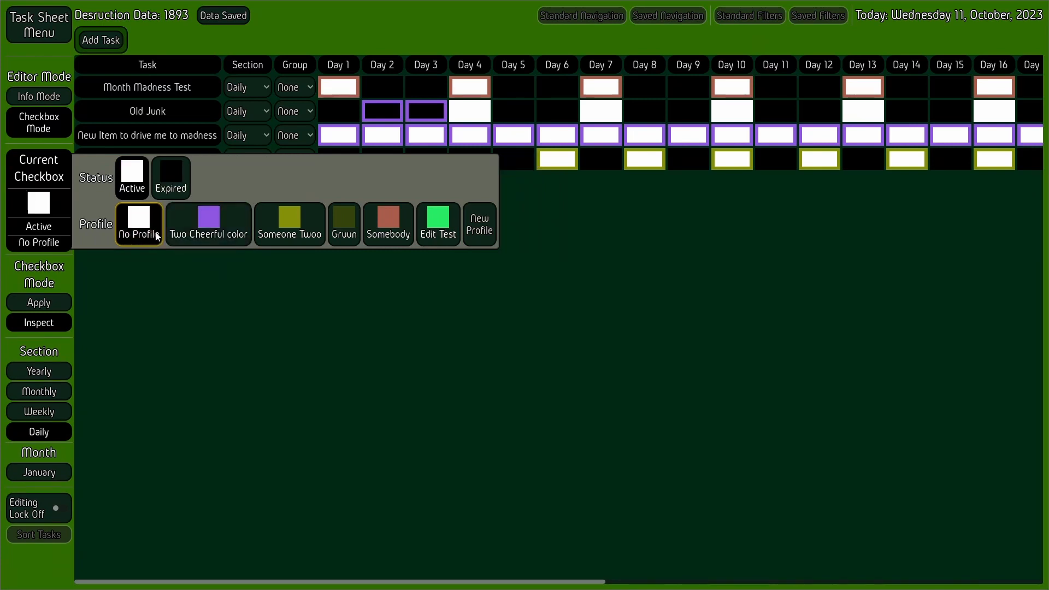
left_click(211, 229)
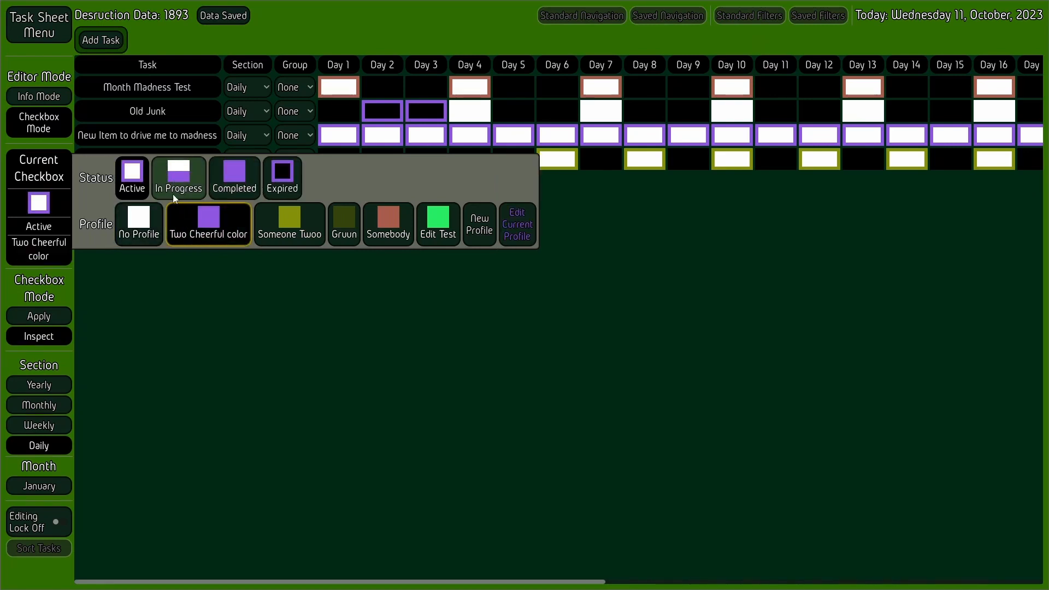
left_click(141, 232)
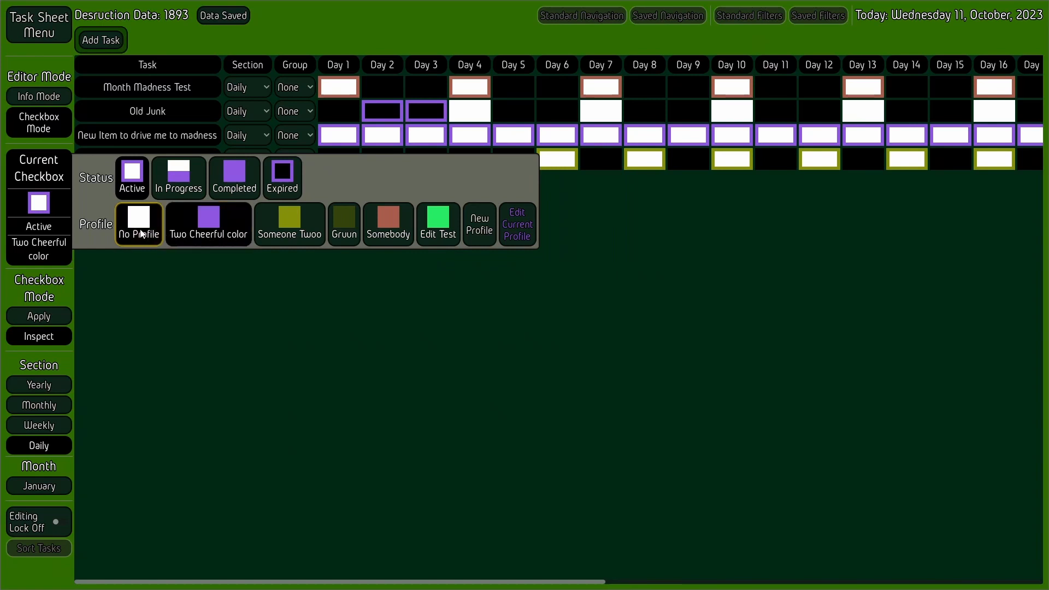
left_click(337, 384)
Step: Open the Data Manager, view the title and year fields for new task data and cancel the form
left_click(67, 38)
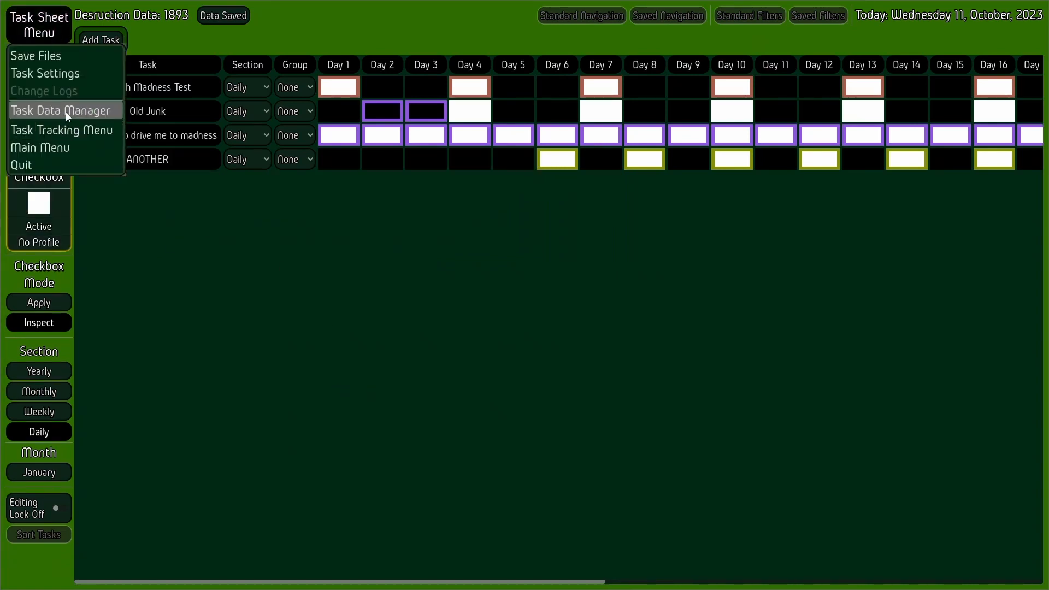
left_click(65, 113)
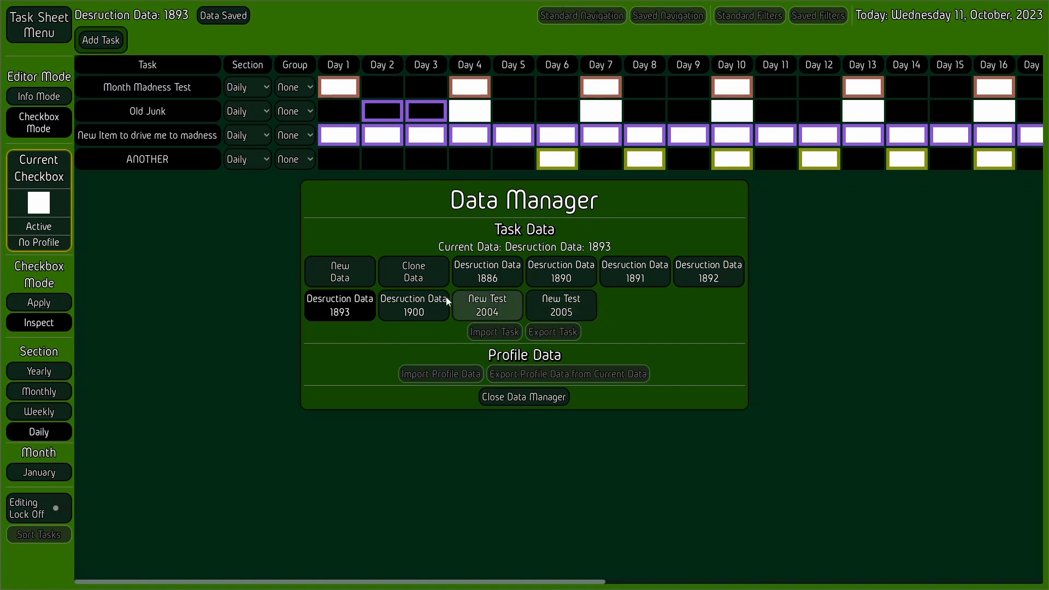
left_click(350, 274)
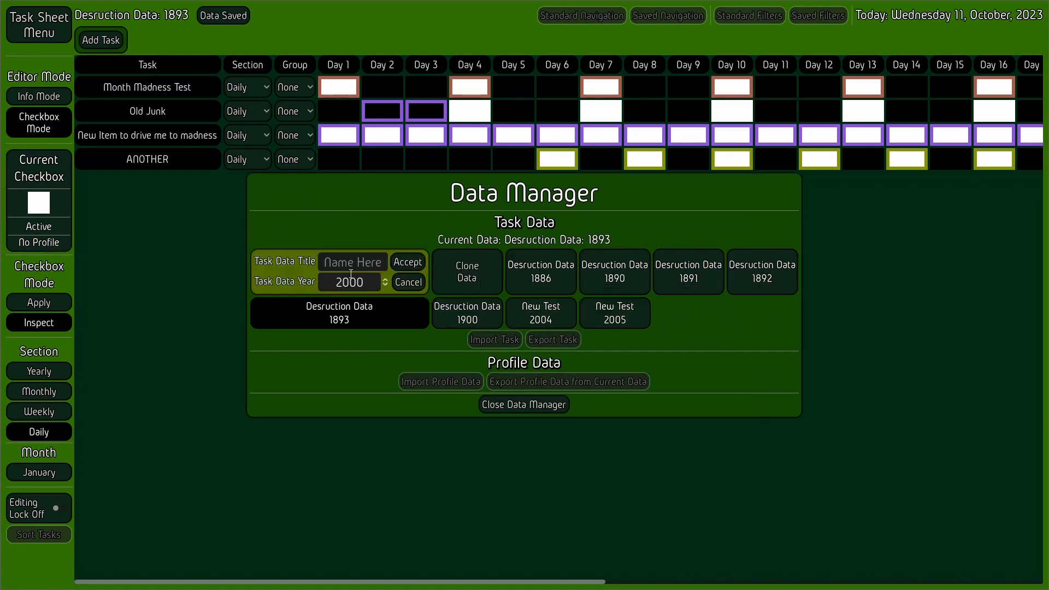
left_click(408, 283)
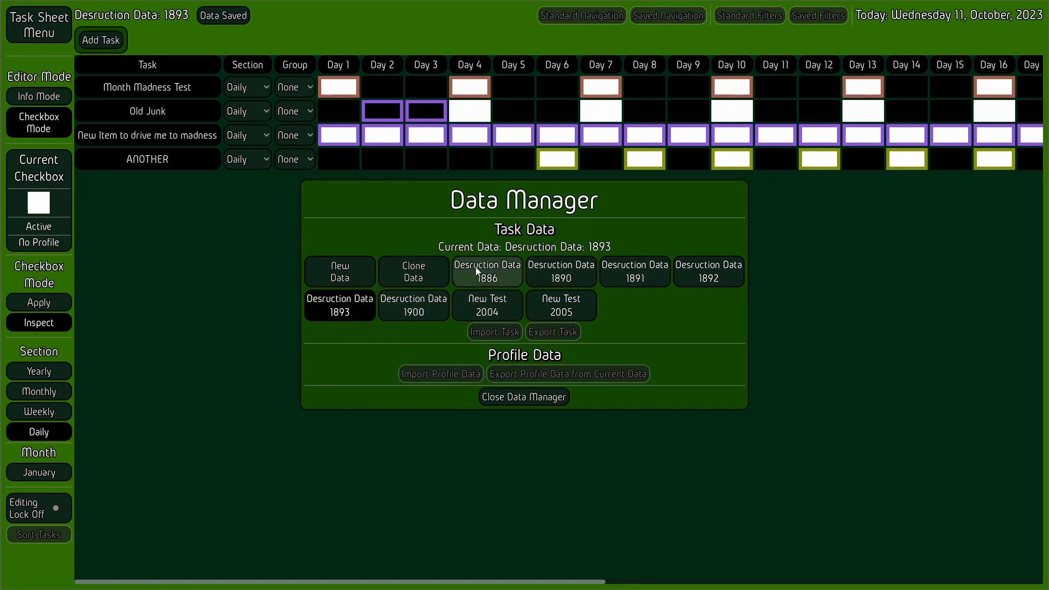
Step: Clone the current task data under the title Desruction Data, trying the year 1893 before accepting 1894
left_click(414, 278)
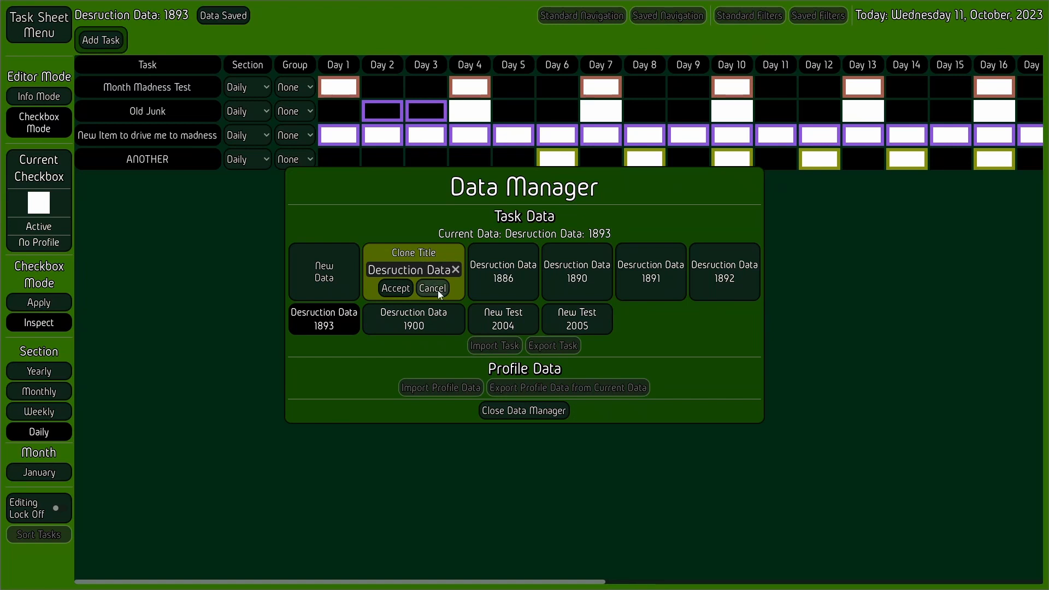
left_click(406, 288)
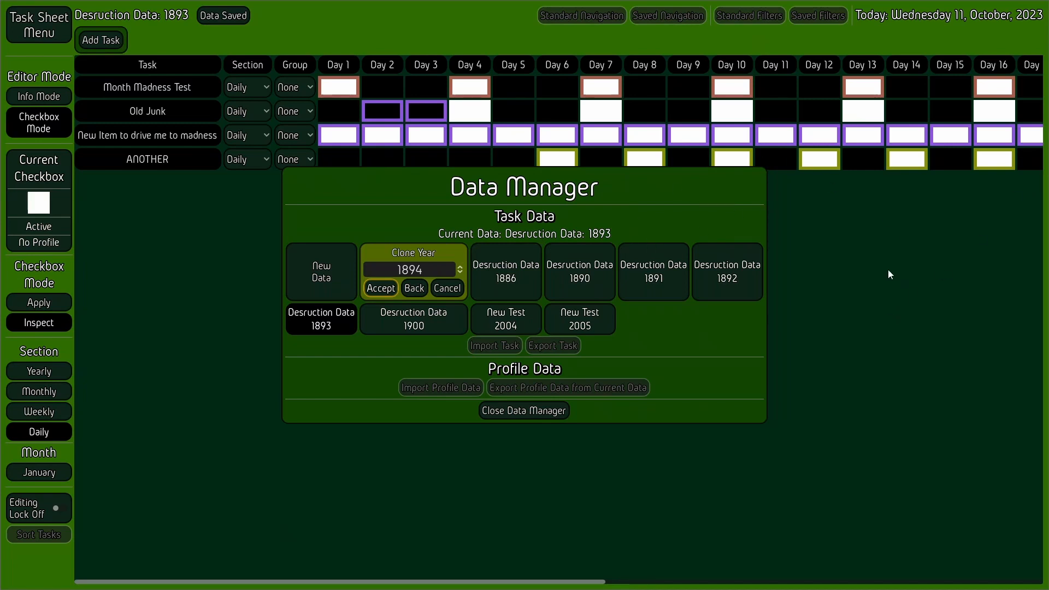
left_click(460, 272)
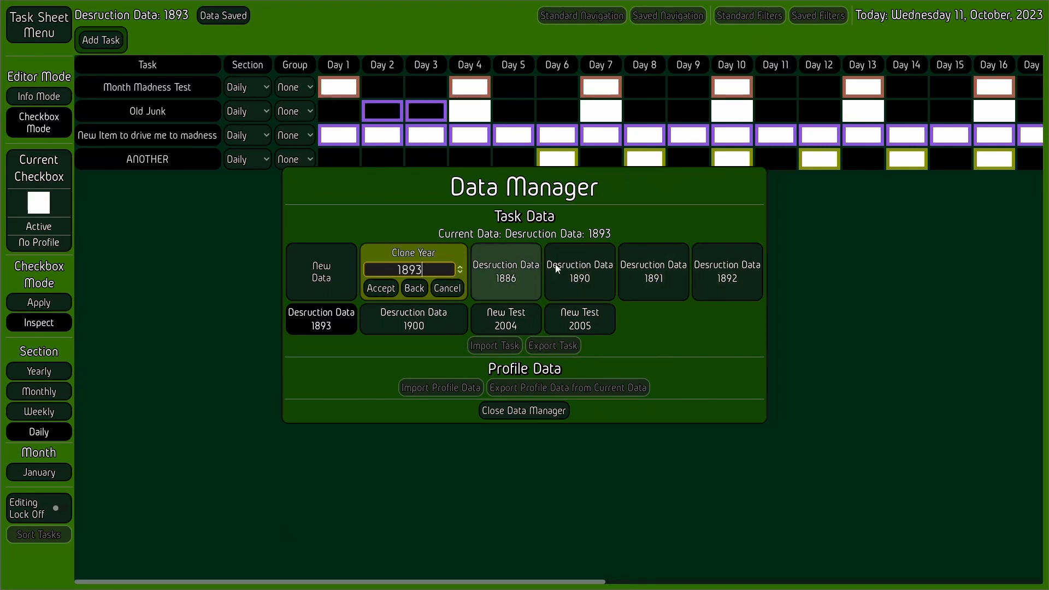
left_click(381, 290)
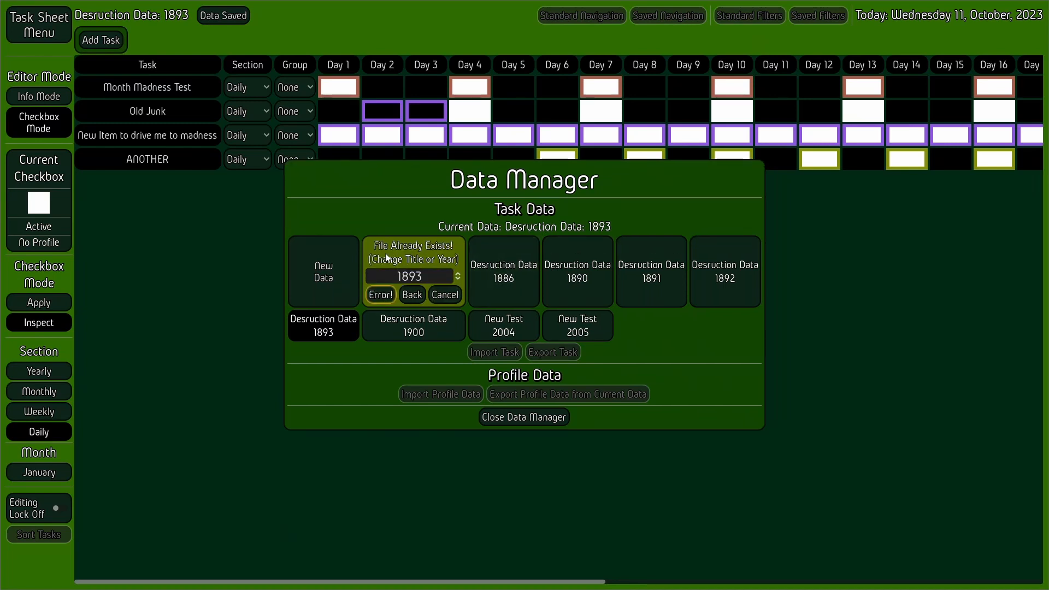
left_click(460, 268)
left_click(381, 288)
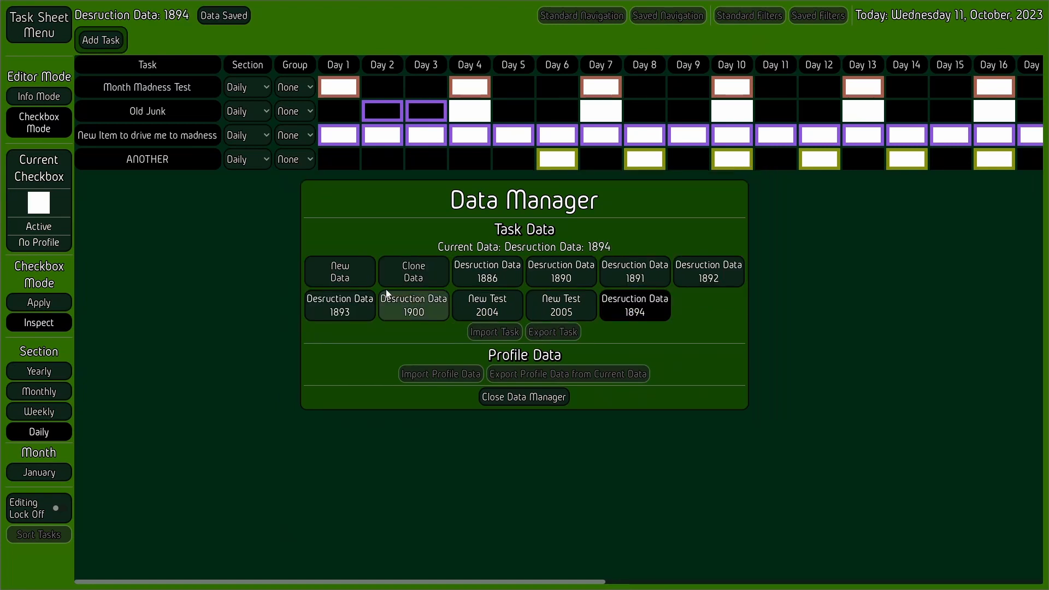
Step: Load Desruction Data 1893 with the Data Manager closed and switch the editor to Info Mode
left_click(254, 223)
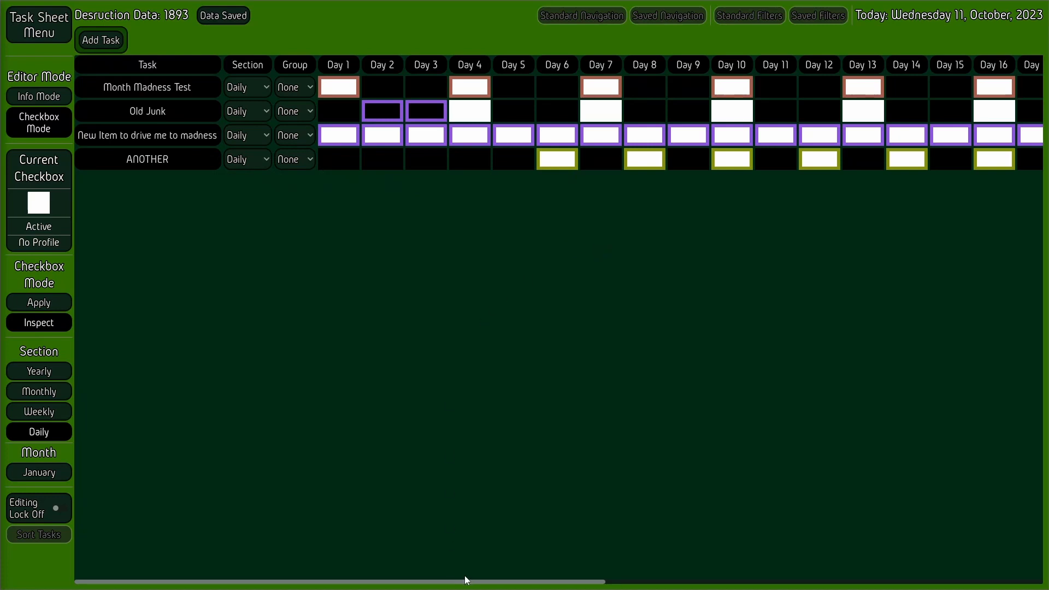
left_click_drag(464, 576, 292, 581)
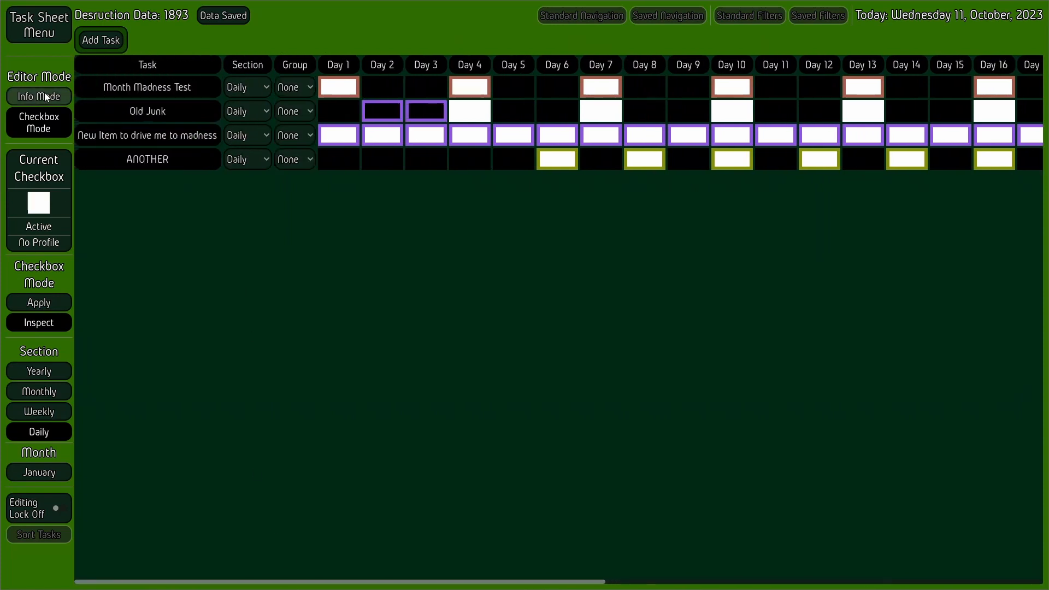
left_click(43, 95)
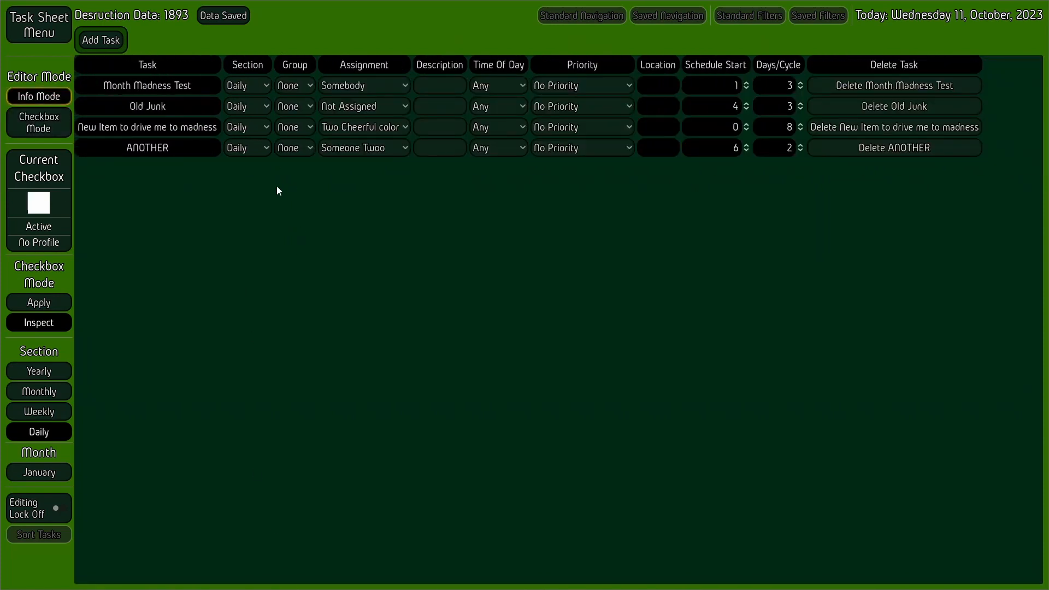
Step: View the available section and group choices for the task New Item to drive me to madness
left_click(265, 128)
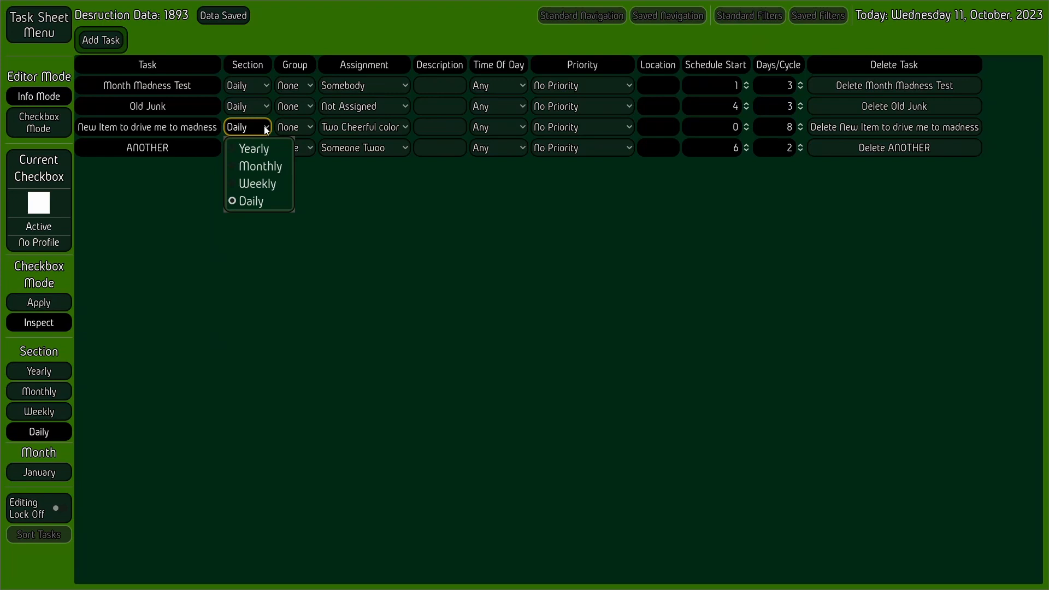
left_click(267, 129)
left_click(308, 127)
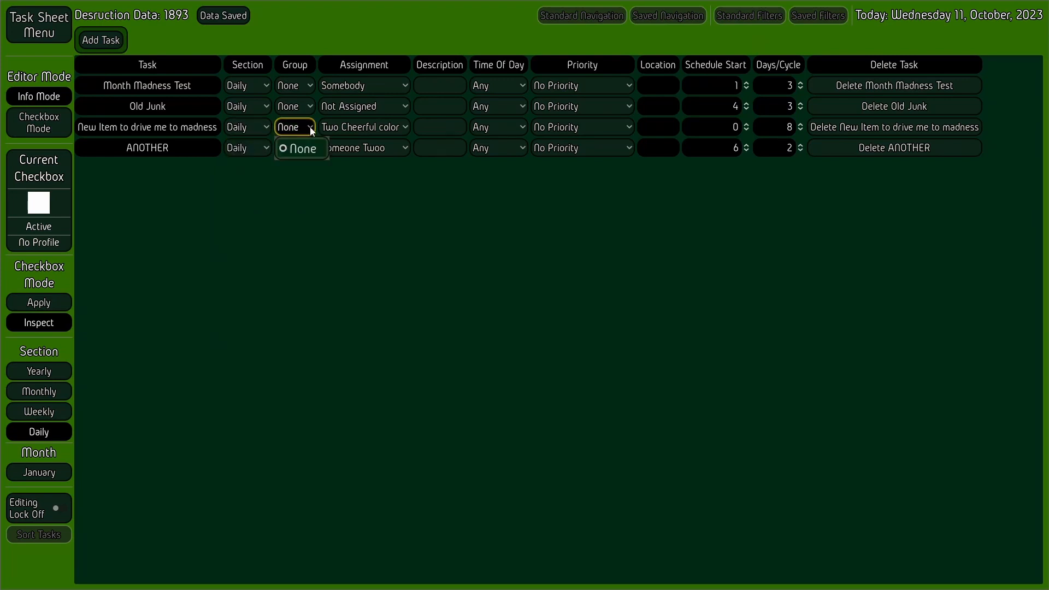
left_click(310, 127)
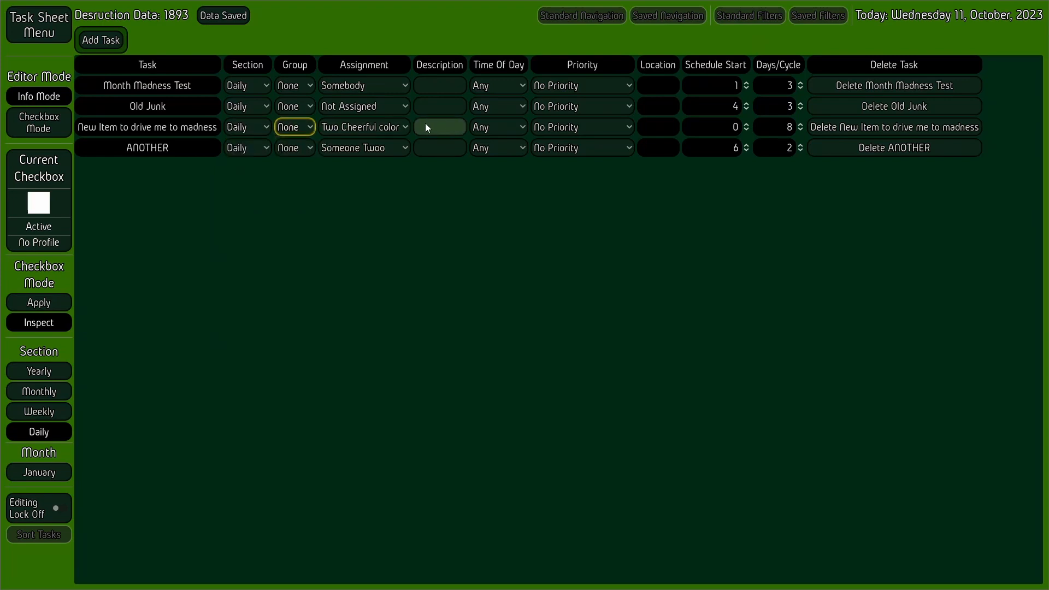
left_click(308, 127)
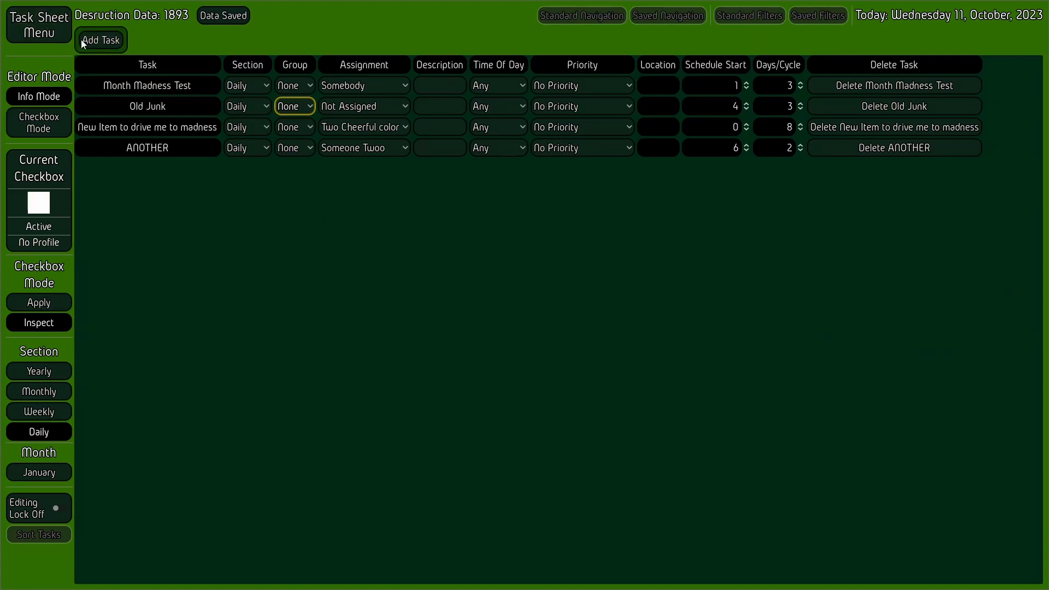
Step: Add a daily task titled Test Add in the new group Test Group, assigned to the Edit Test profile
left_click(98, 41)
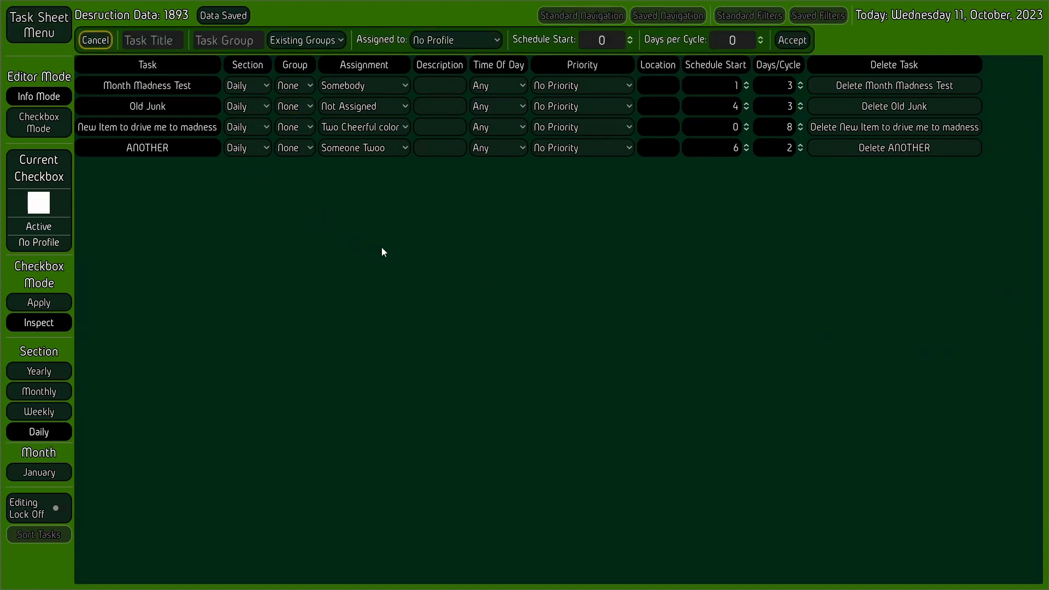
left_click(153, 38)
type("Test Add")
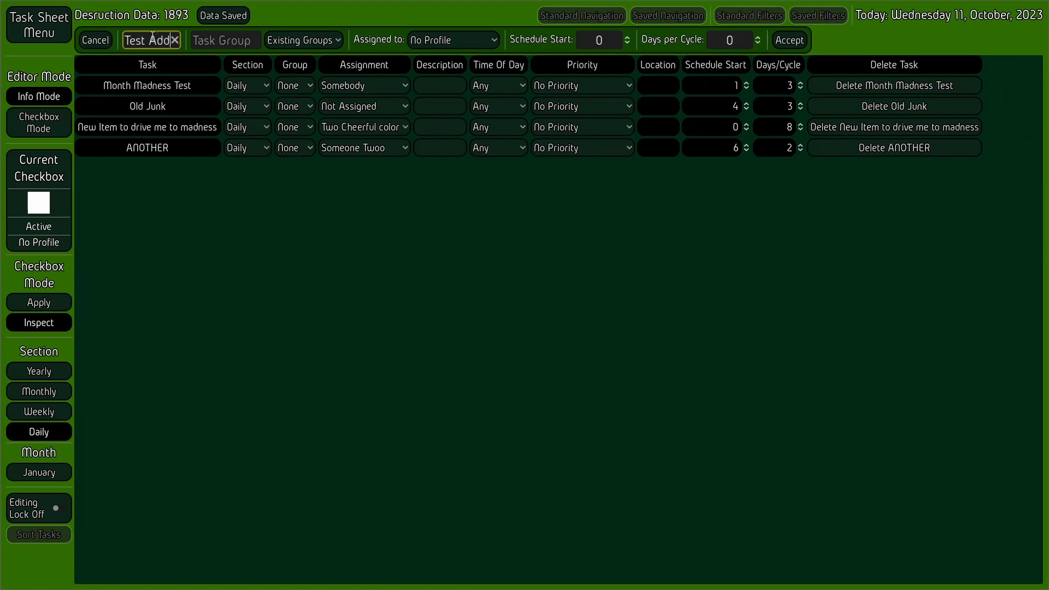
left_click(243, 43)
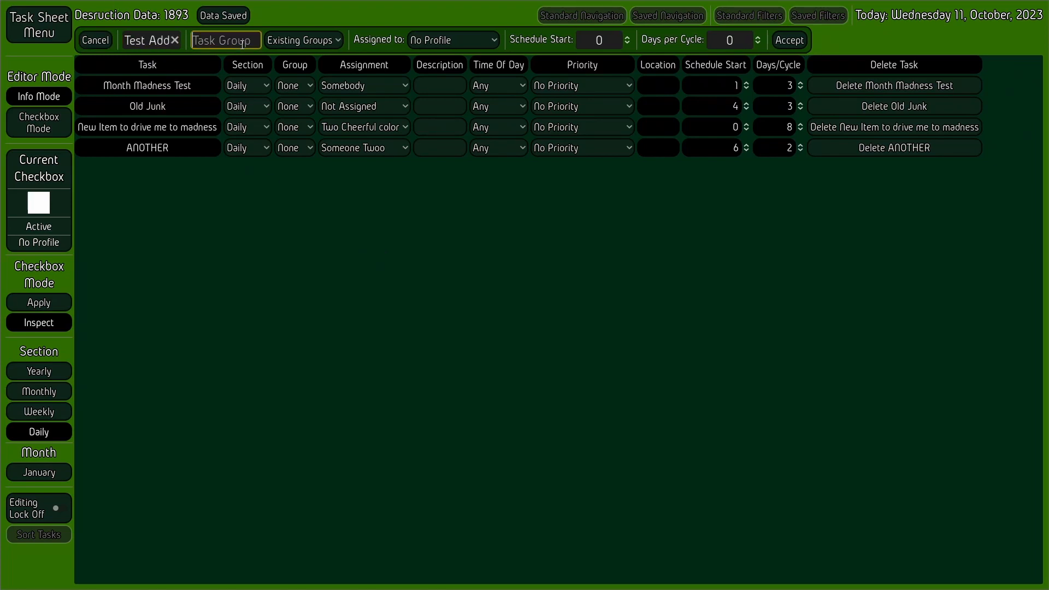
type("Test Group")
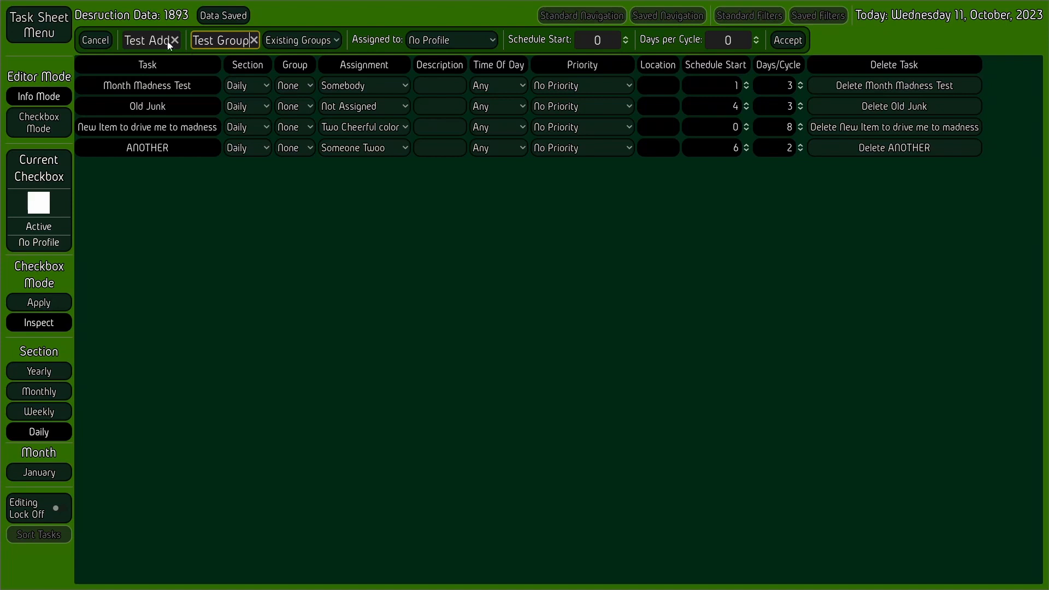
left_click(330, 40)
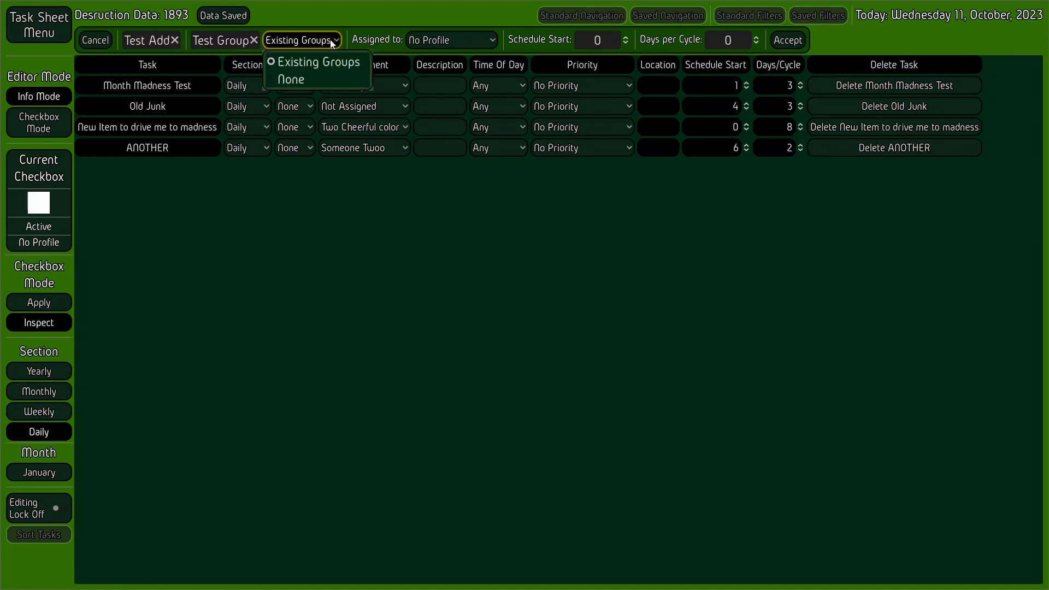
left_click(329, 41)
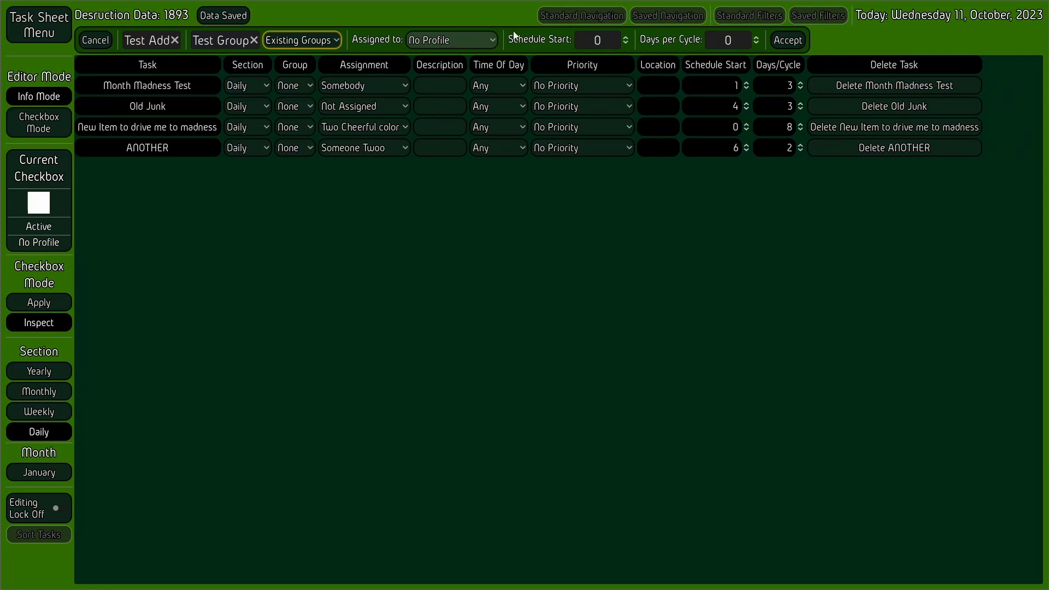
left_click(489, 43)
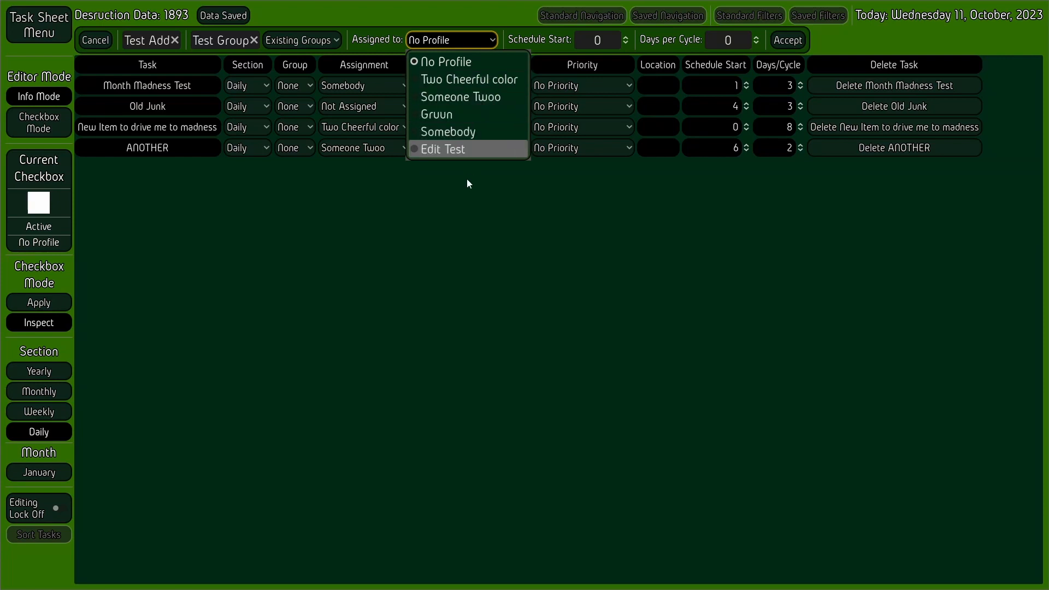
left_click(466, 150)
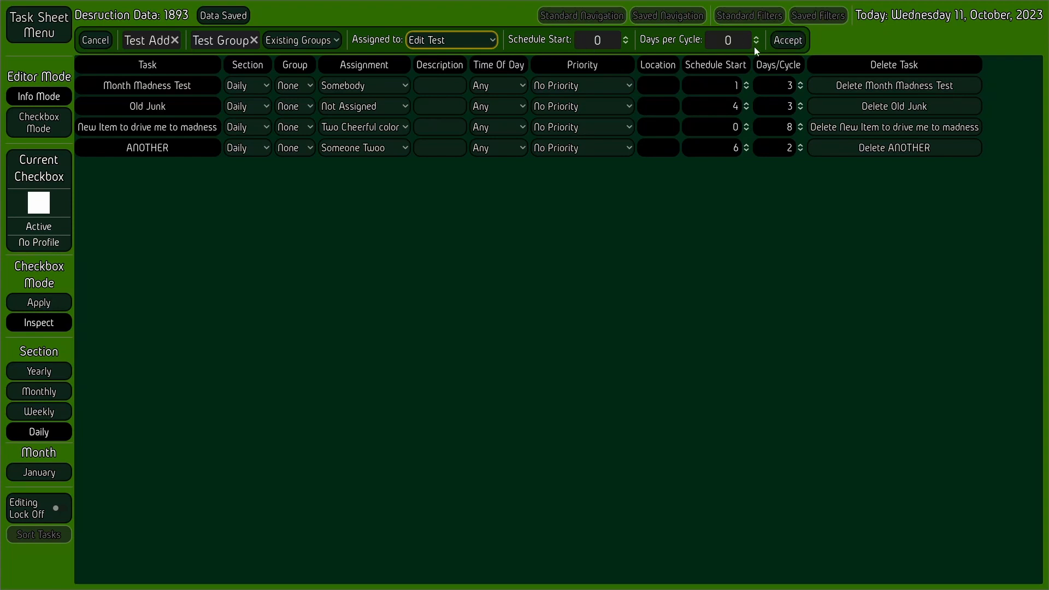
left_click(788, 40)
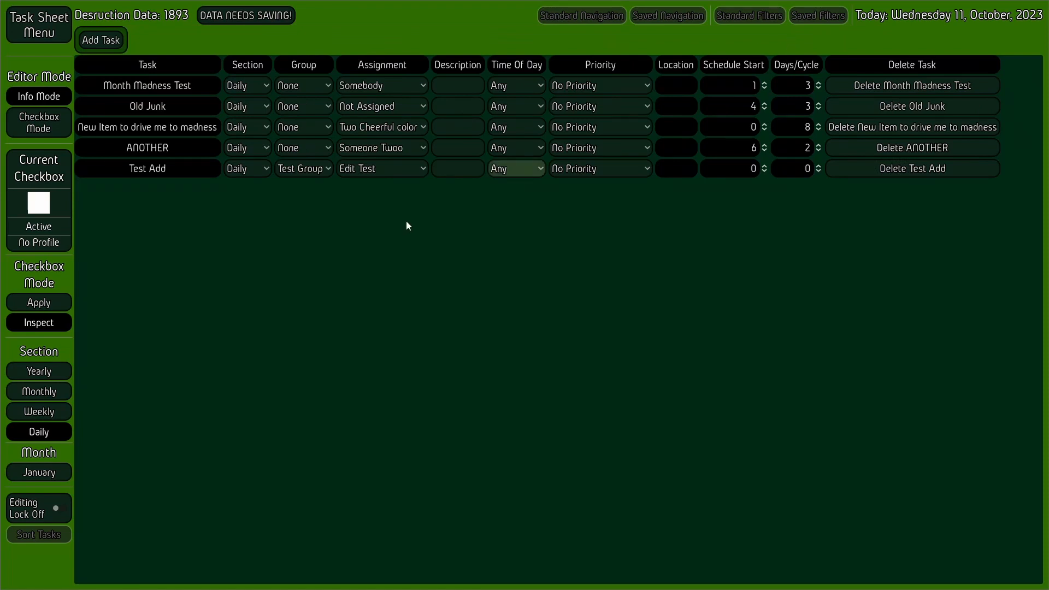
Step: Check the group choices for Test Add and New Item to drive me to madness, and save the data
left_click(329, 171)
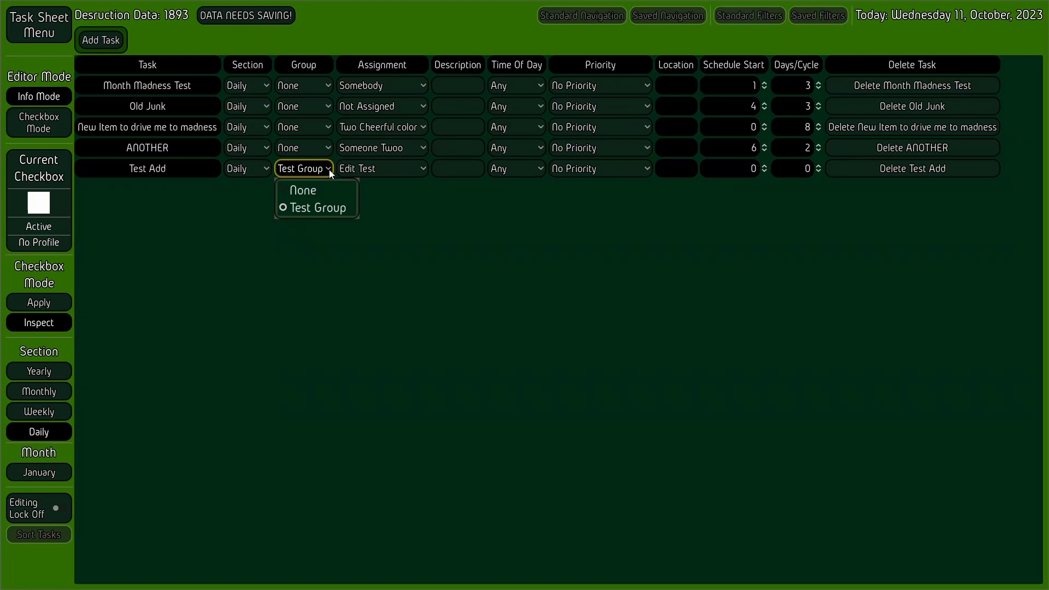
left_click(329, 169)
left_click(326, 129)
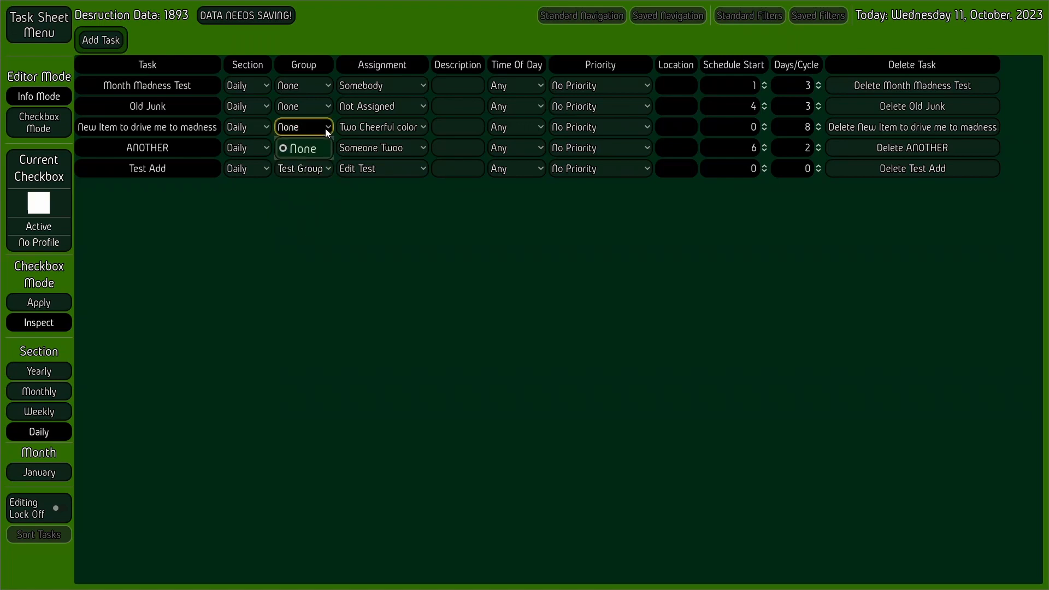
left_click(325, 129)
left_click(253, 16)
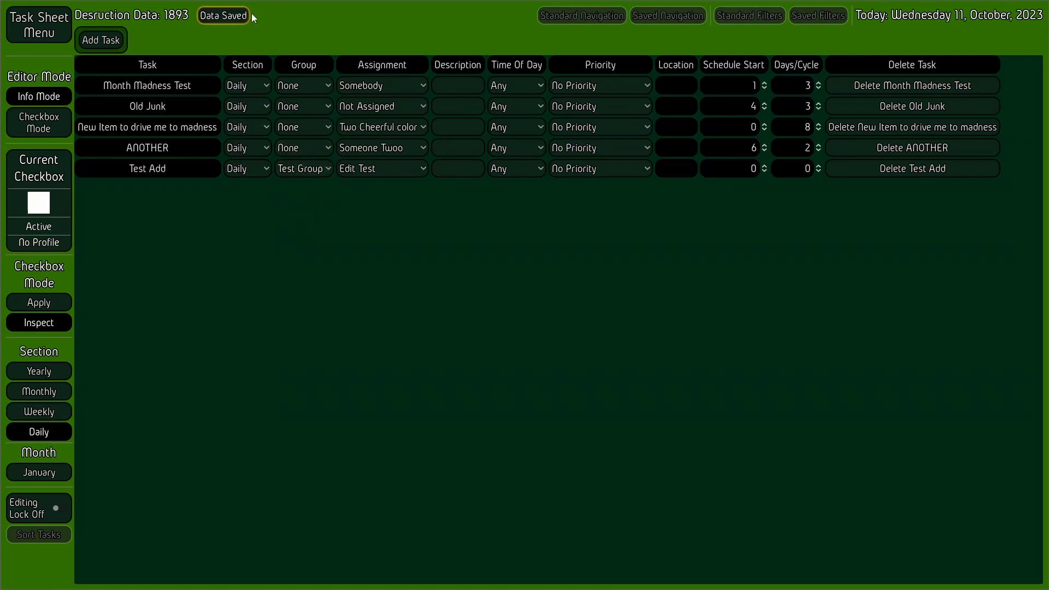
Step: Reload the Daily section by way of Weekly and check the group choices for the task ANOTHER, keeping None
left_click(324, 145)
left_click(324, 145)
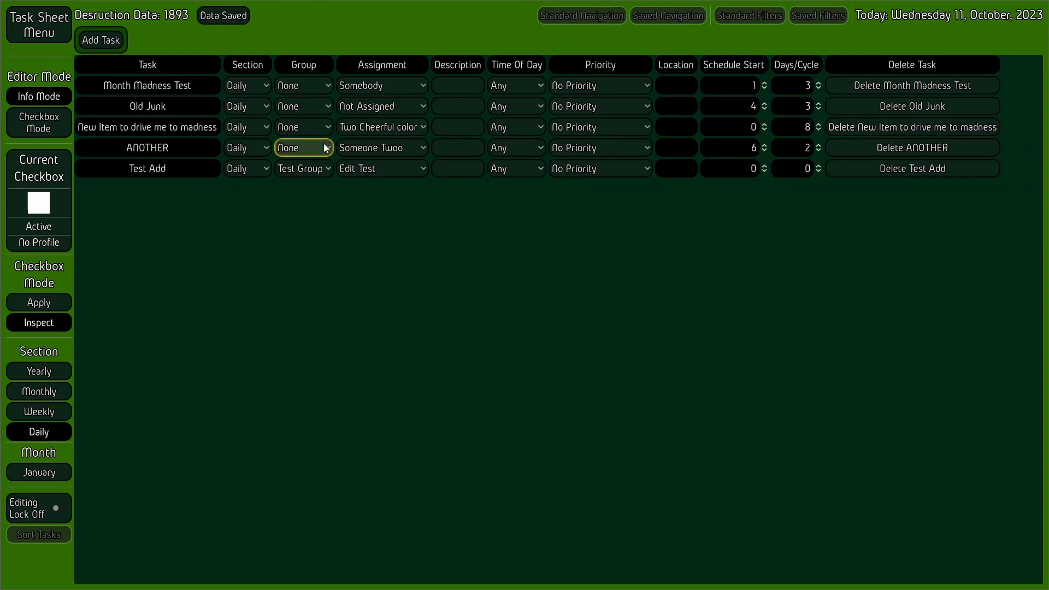
left_click(323, 145)
left_click(329, 146)
left_click(55, 414)
left_click(47, 435)
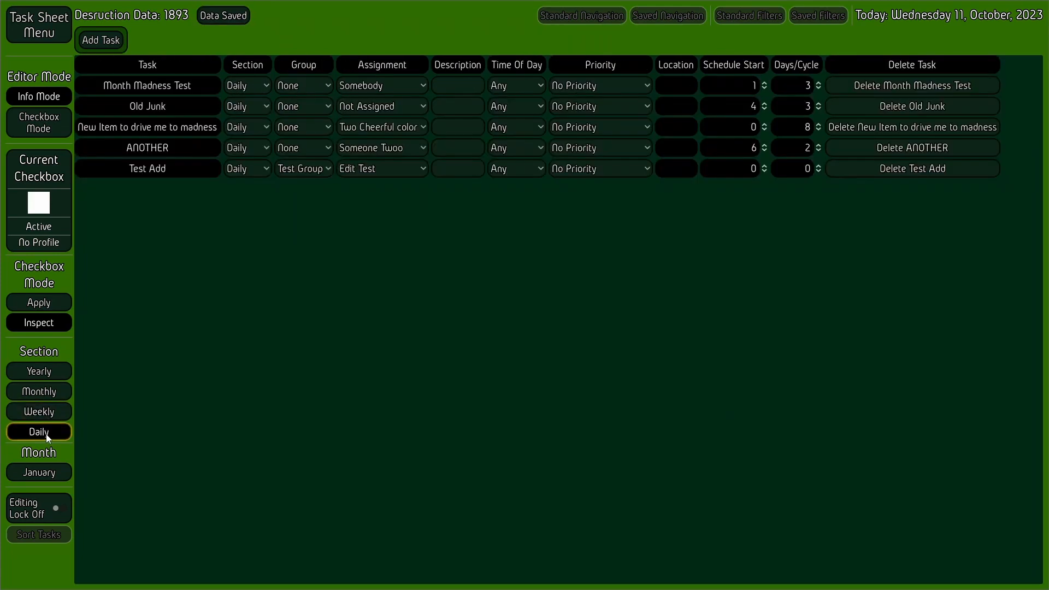
left_click(316, 147)
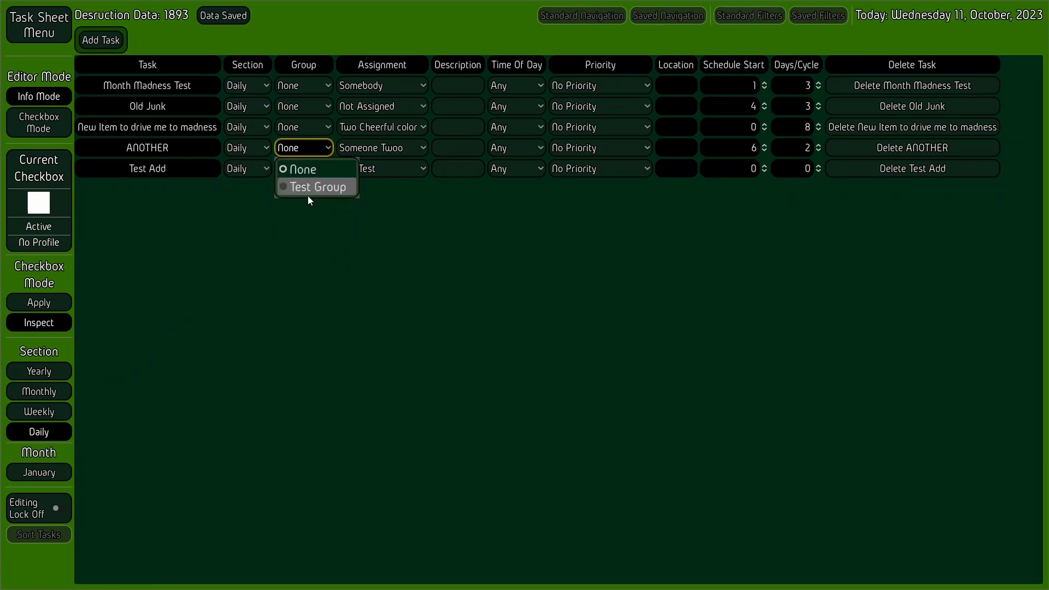
left_click(303, 171)
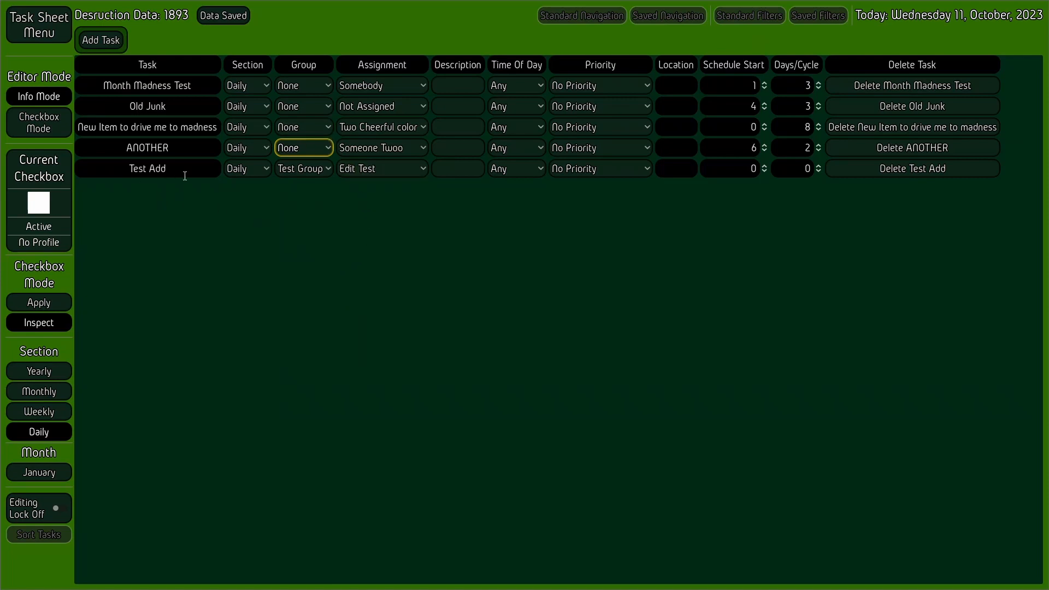
Step: Assign the tasks New Item to drive me to madness and Old Junk to Test Group
left_click(320, 125)
left_click(314, 165)
left_click(322, 109)
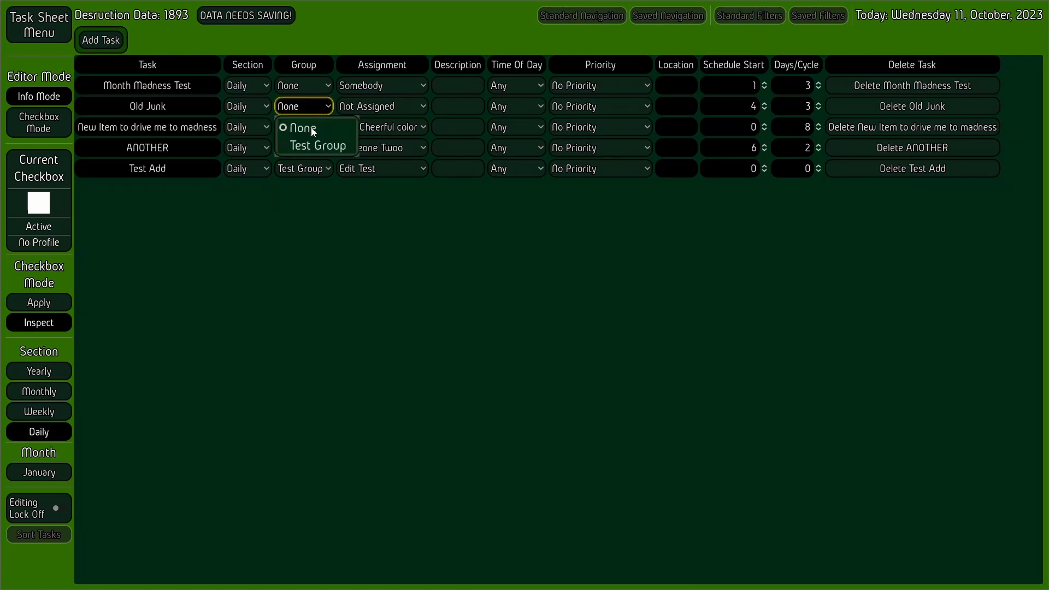
left_click(308, 144)
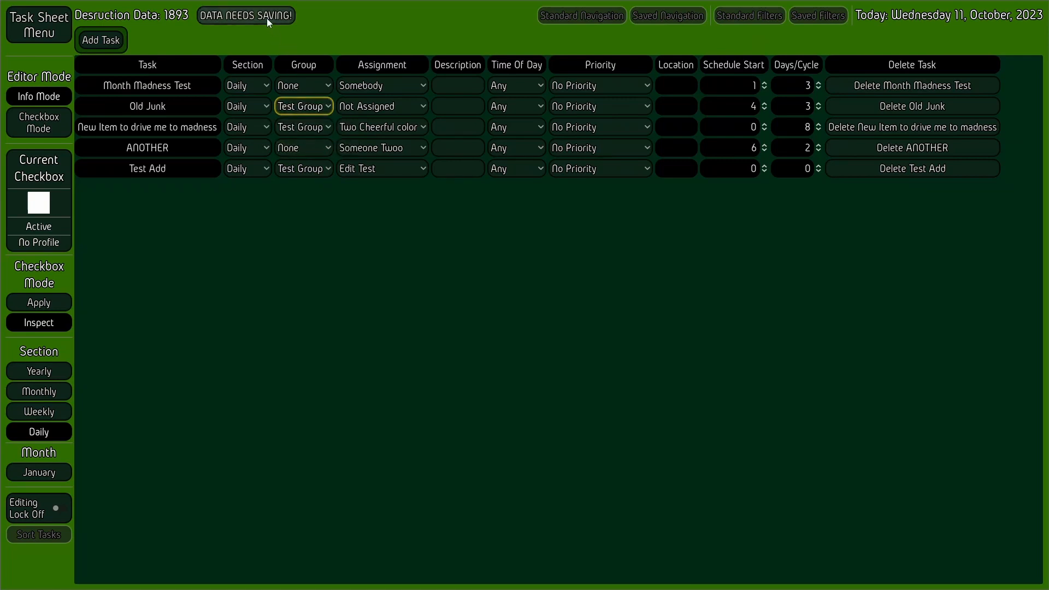
Step: Delete the task Test Add, save the data and reload the Daily section
left_click(929, 170)
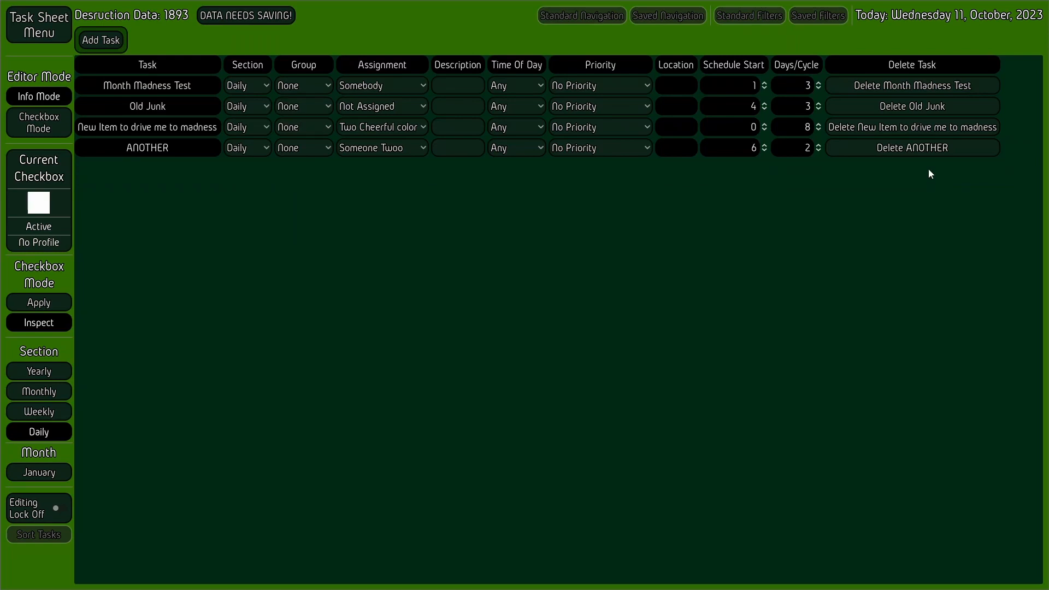
left_click(272, 18)
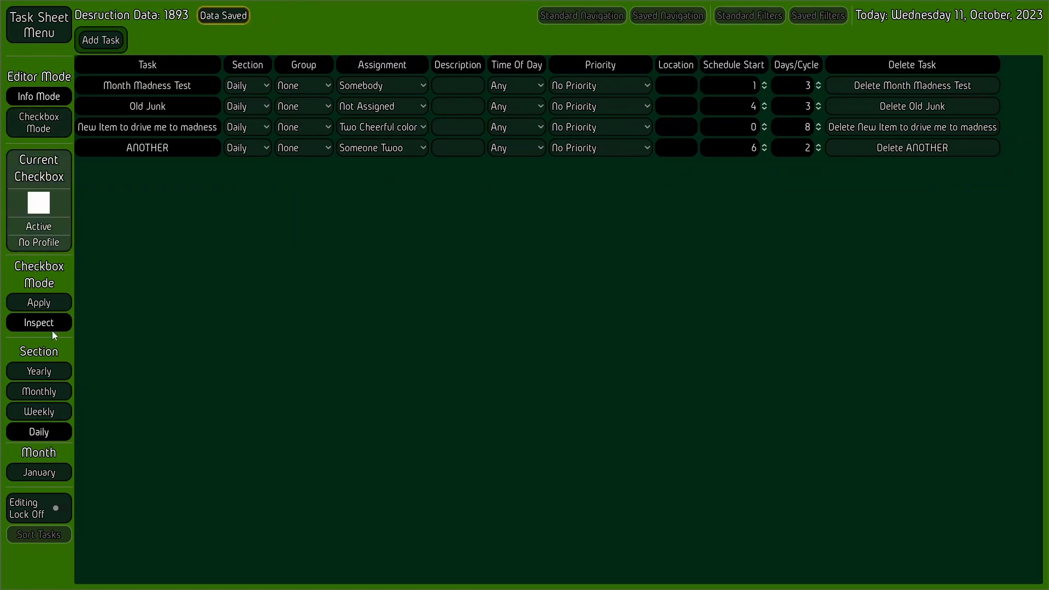
left_click(48, 392)
left_click(49, 433)
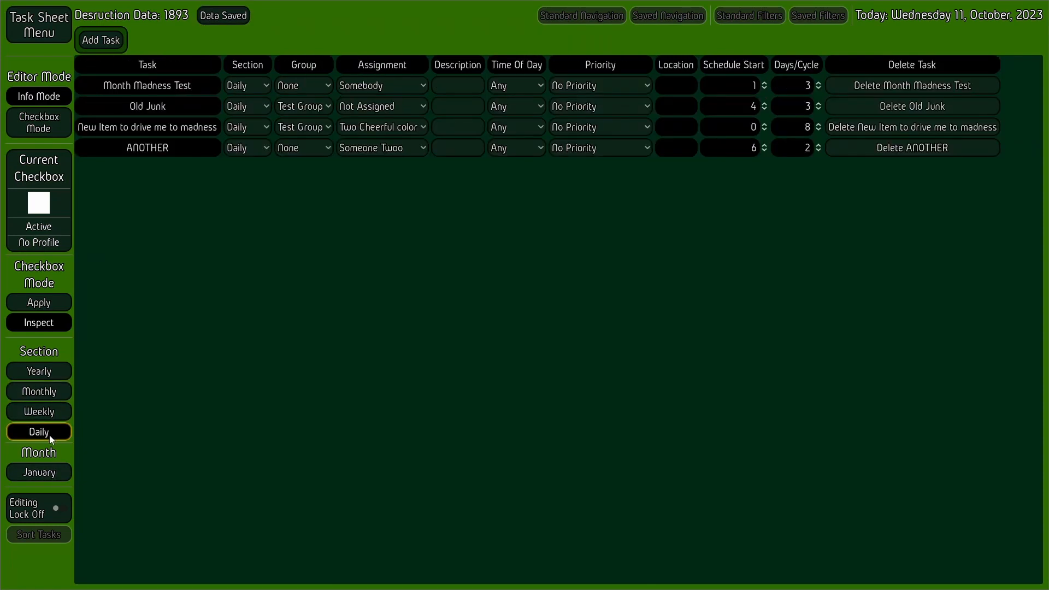
Step: Check the group choices for ANOTHER, and review the Weekly, Monthly and Yearly task sheets, ending on Monthly
left_click(327, 148)
left_click(300, 170)
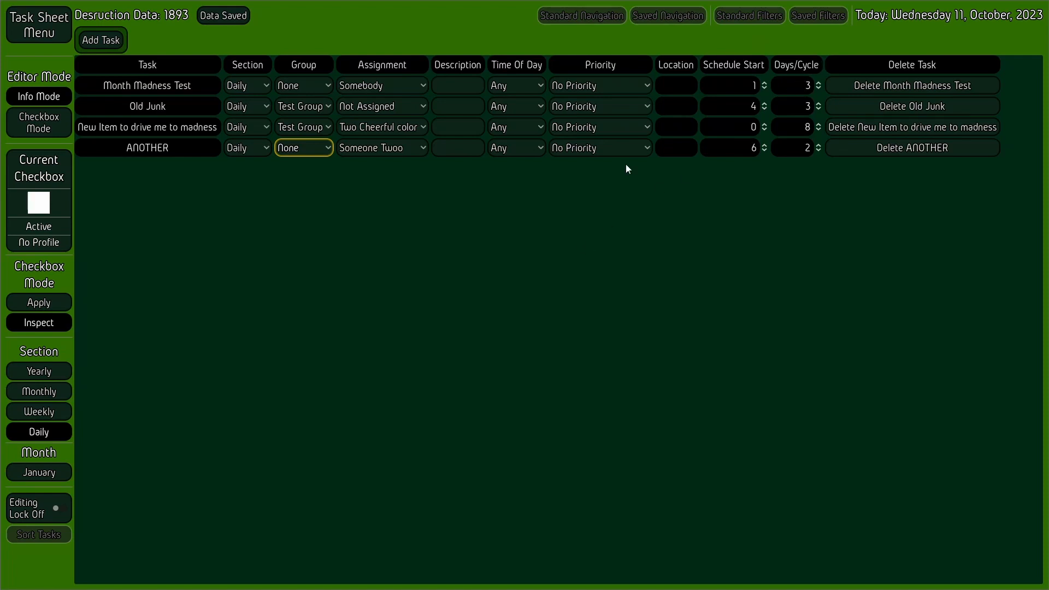
left_click(49, 414)
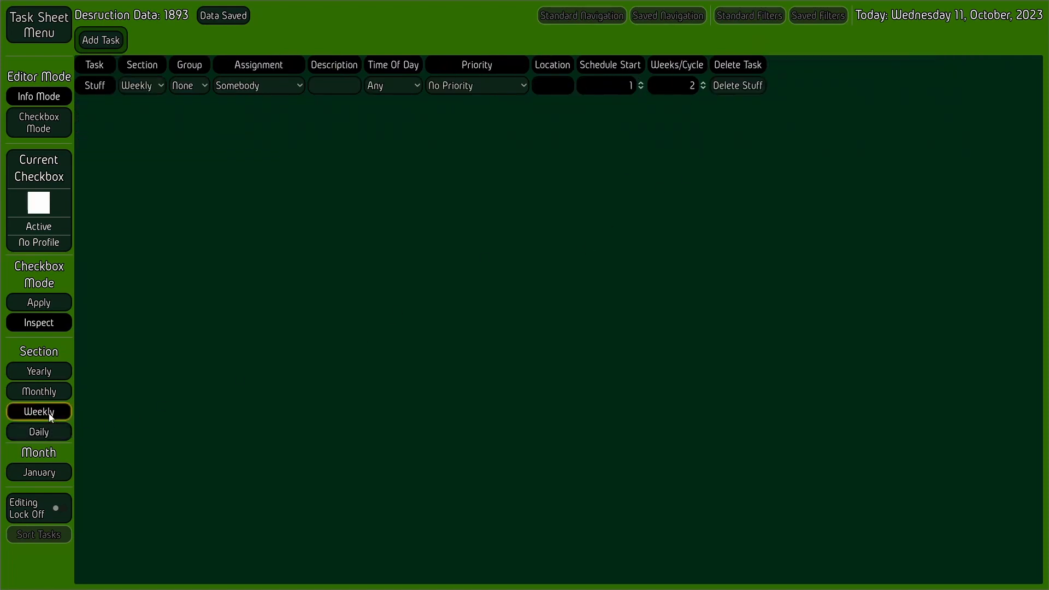
left_click(48, 392)
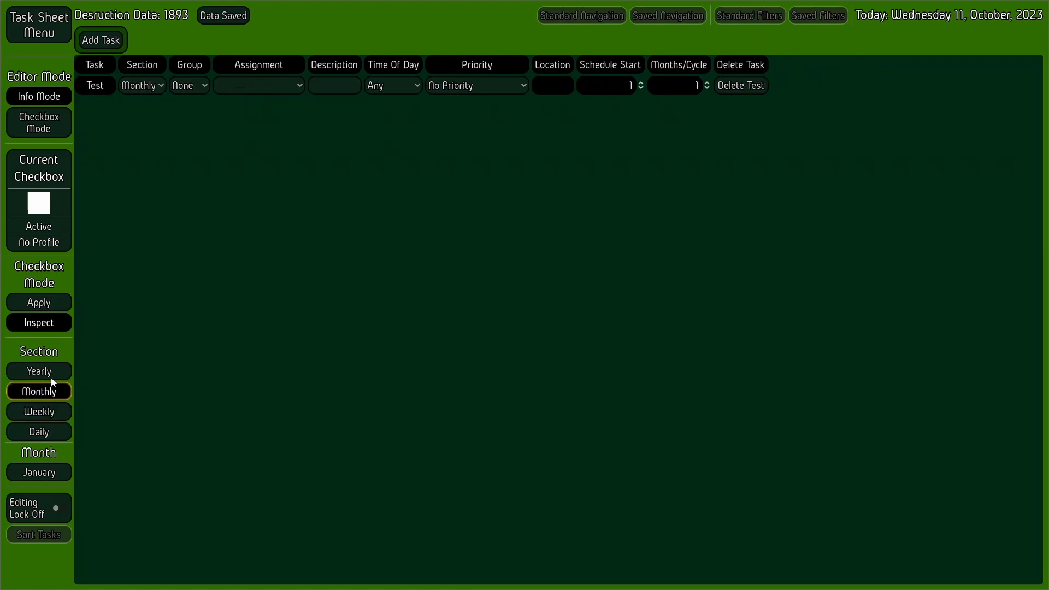
left_click(50, 373)
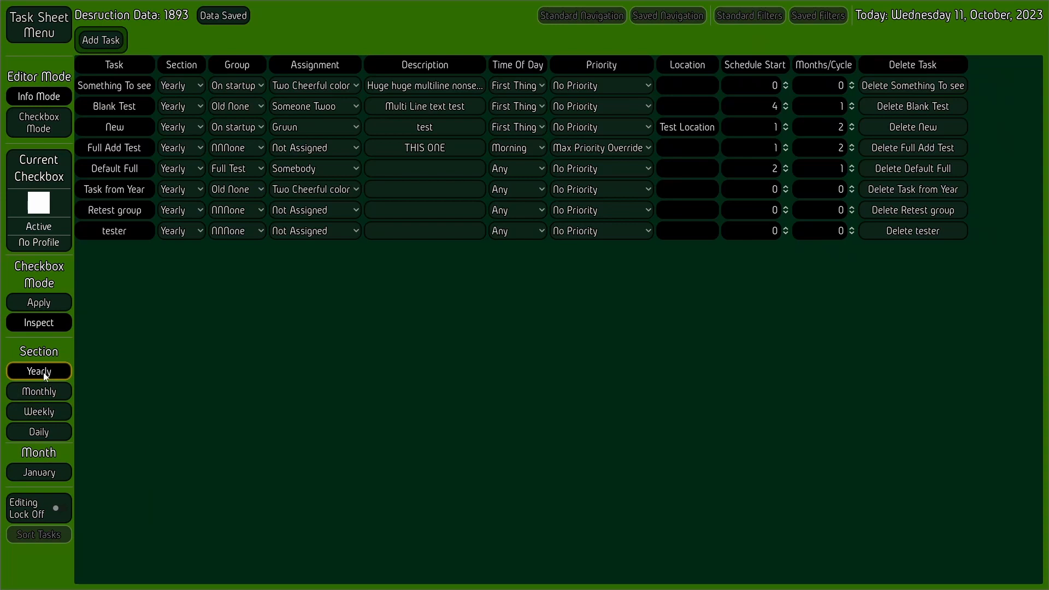
left_click(47, 387)
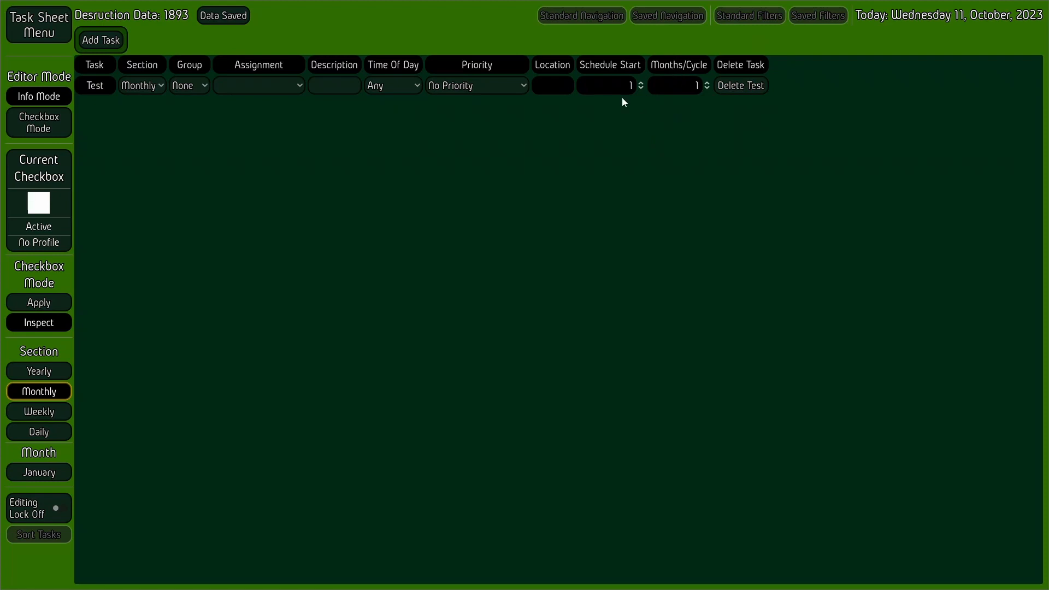
Step: Compare the monthly Test task in Info Mode and Checkbox Mode, and reset its checkboxes
left_click(46, 112)
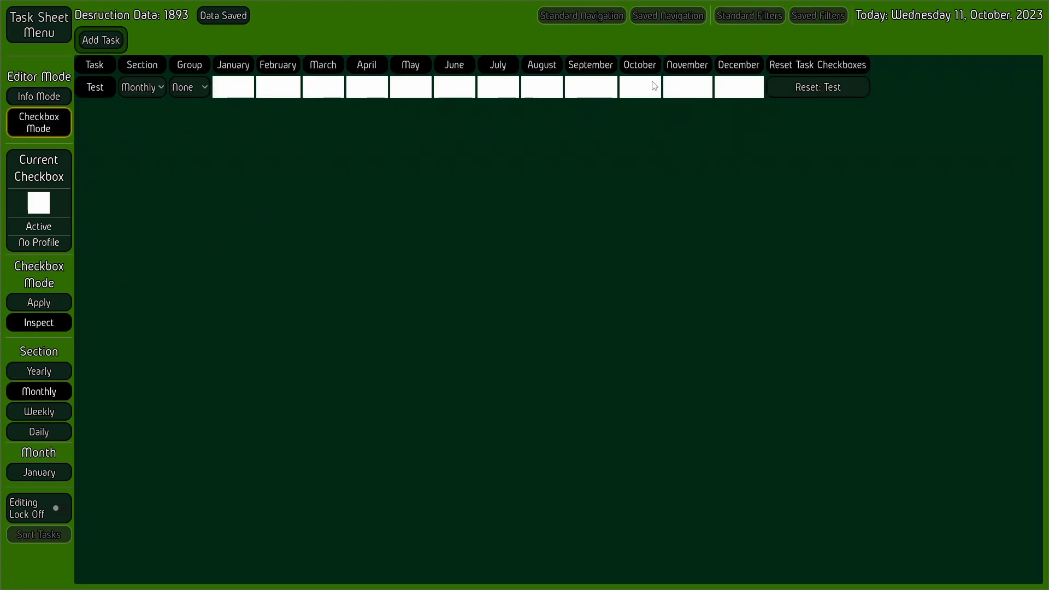
left_click(36, 102)
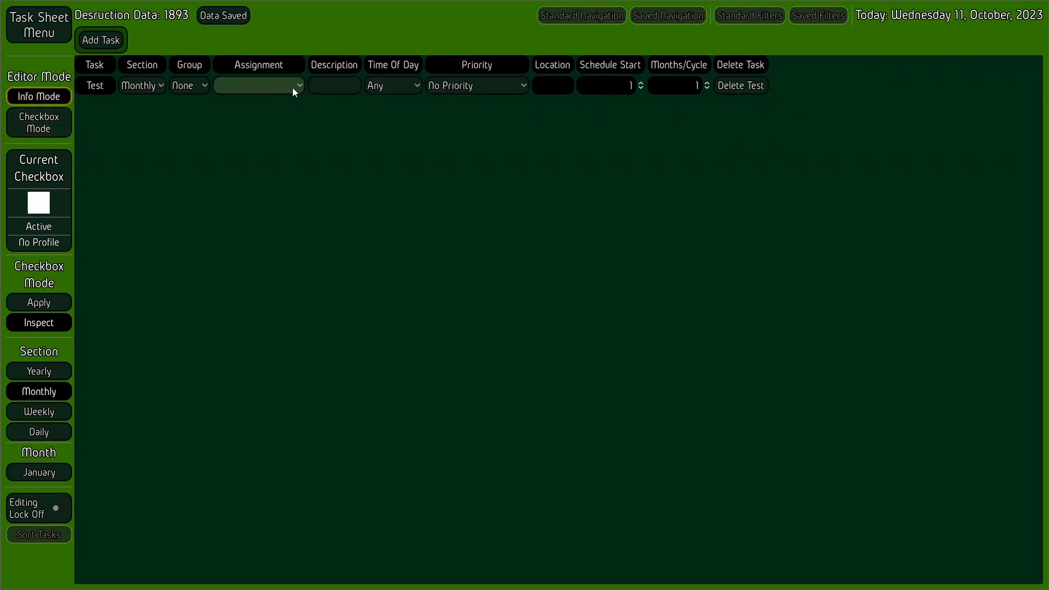
left_click(46, 119)
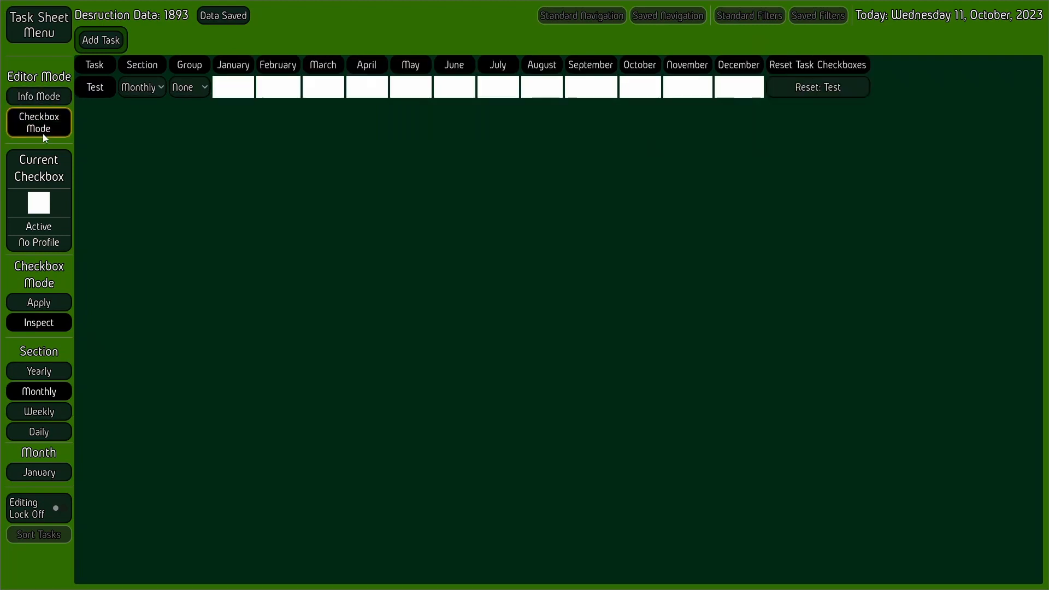
left_click(832, 86)
left_click(832, 87)
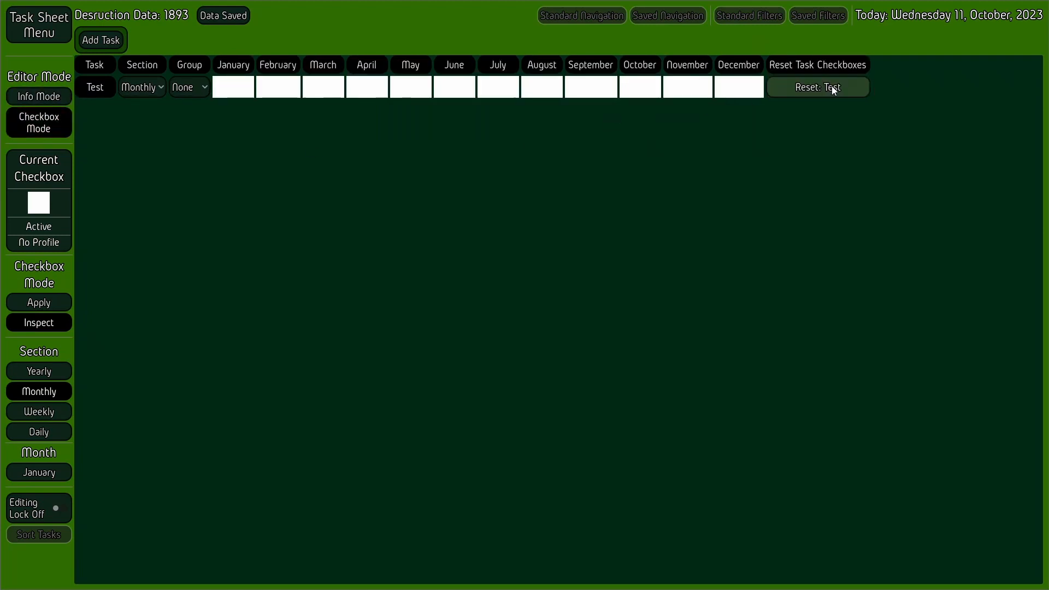
Step: Set the Months/Cycle of the monthly Test task to 2 in Info Mode and save the data
left_click(61, 103)
left_click(708, 82)
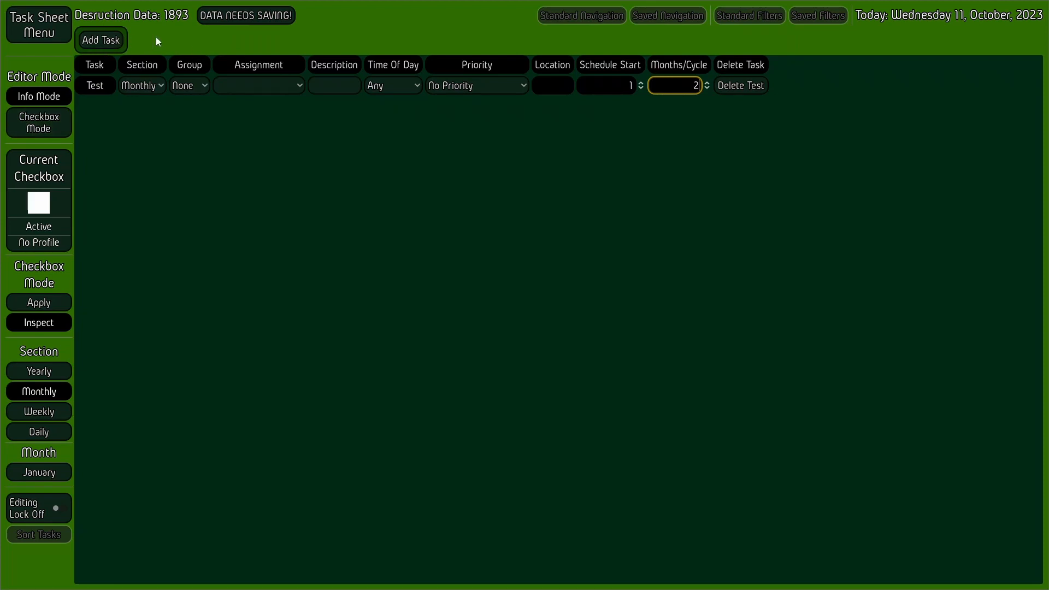
left_click(245, 16)
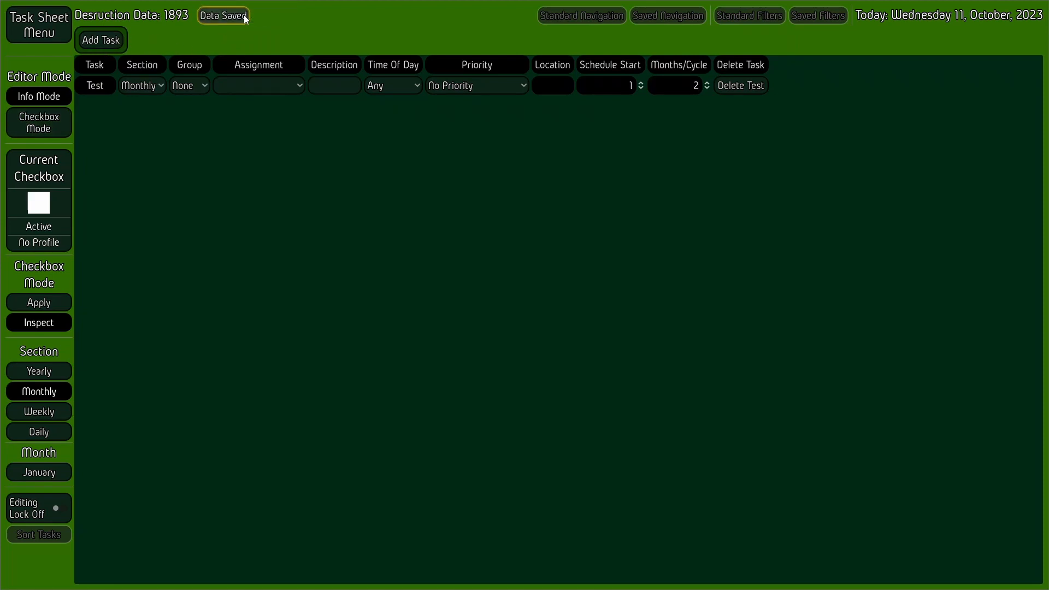
Step: Reset the Test task's checkboxes in Checkbox Mode to apply the two-month cycle
left_click(54, 119)
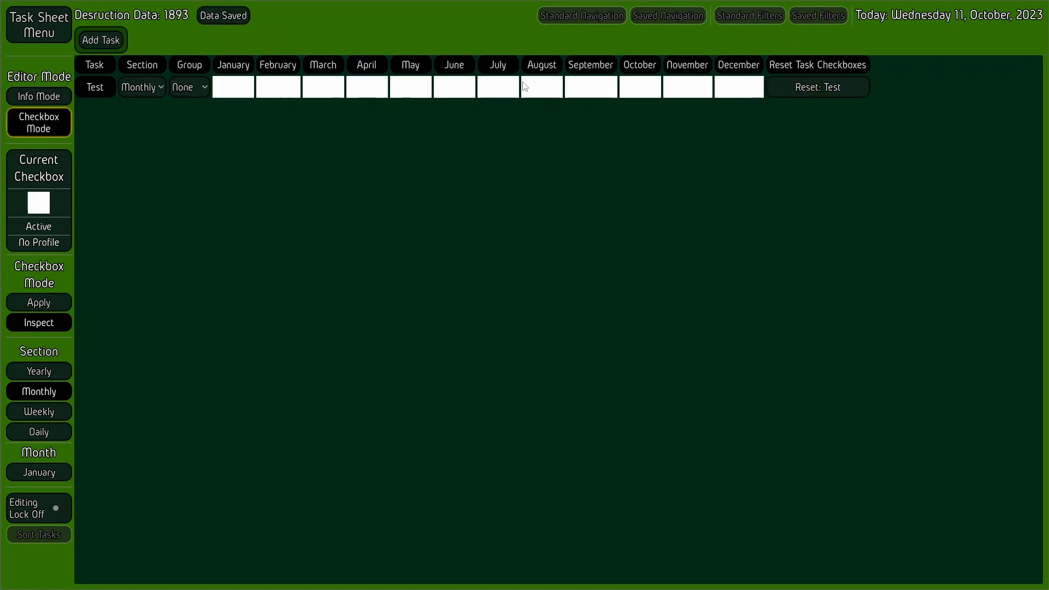
left_click(846, 90)
left_click(846, 91)
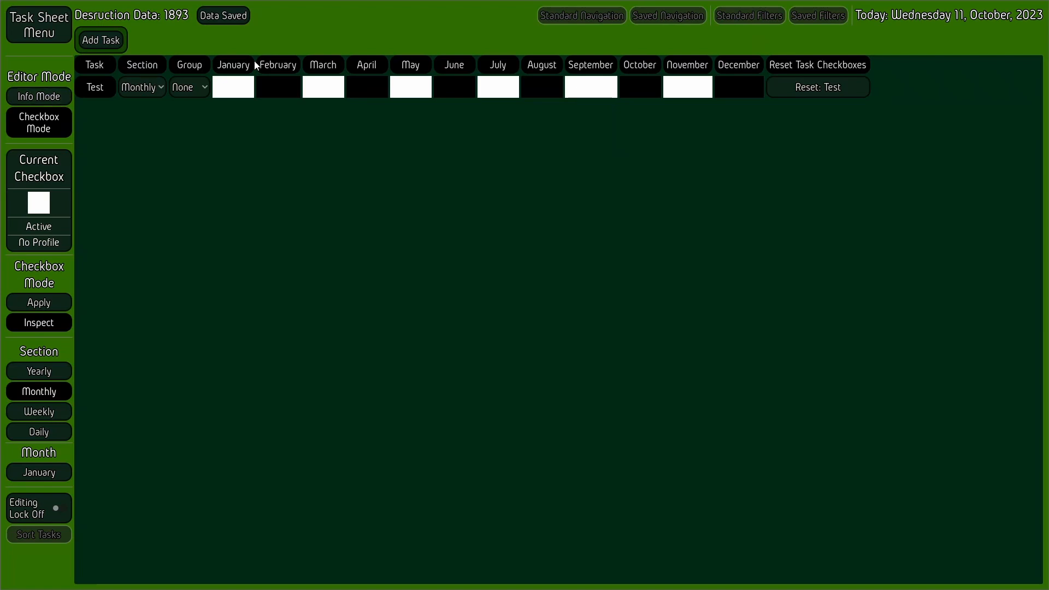
Step: Set the Months/Cycle of the monthly Test task to 3 in Info Mode and save the data
left_click(55, 100)
left_click(707, 82)
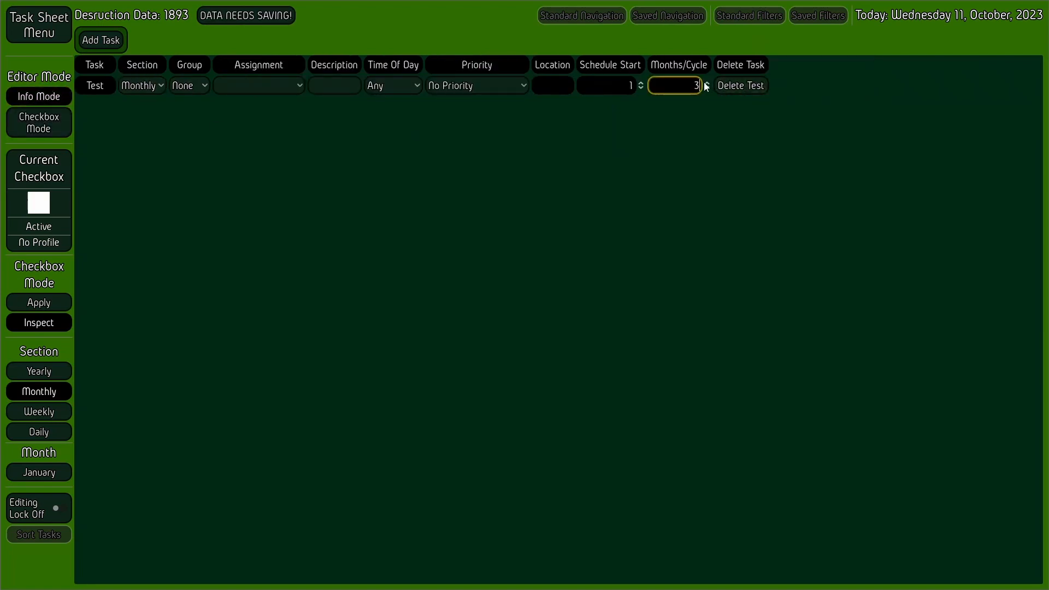
left_click(256, 16)
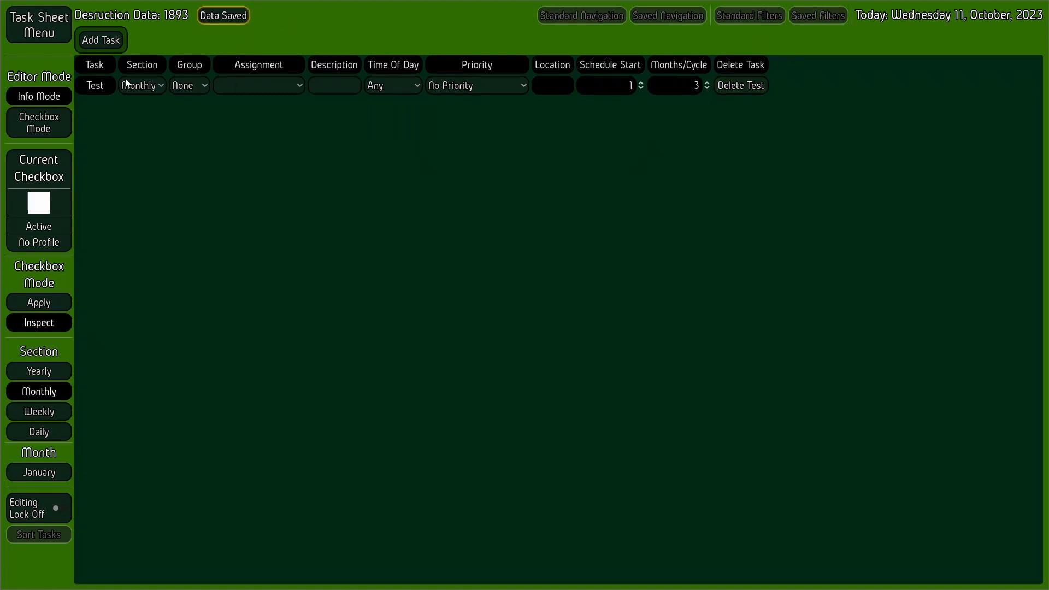
Step: Reset the Test task's checkboxes in Checkbox Mode to apply the three-month cycle
left_click(42, 116)
left_click(803, 86)
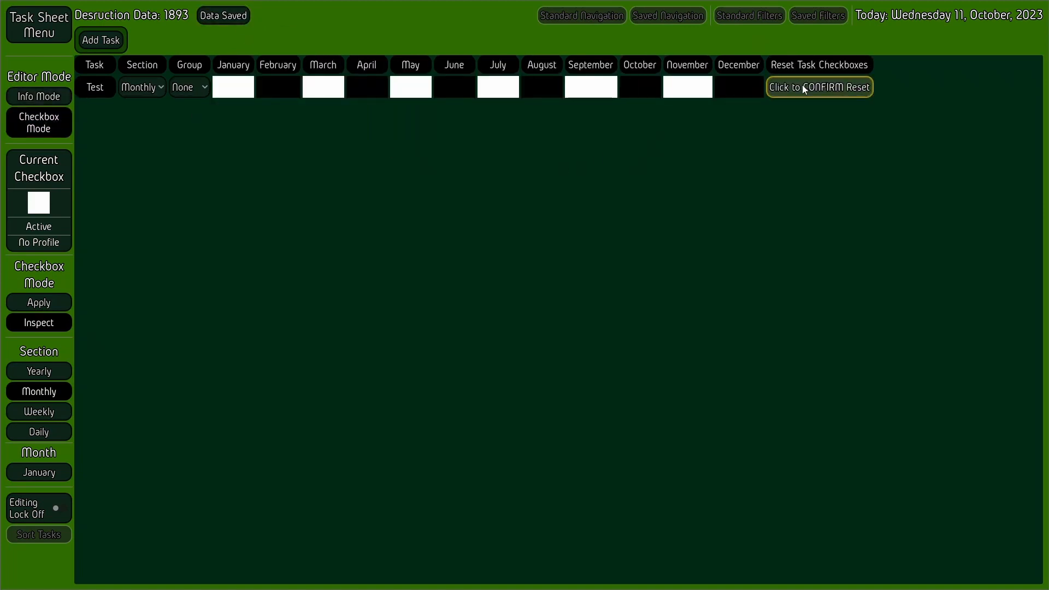
left_click(802, 86)
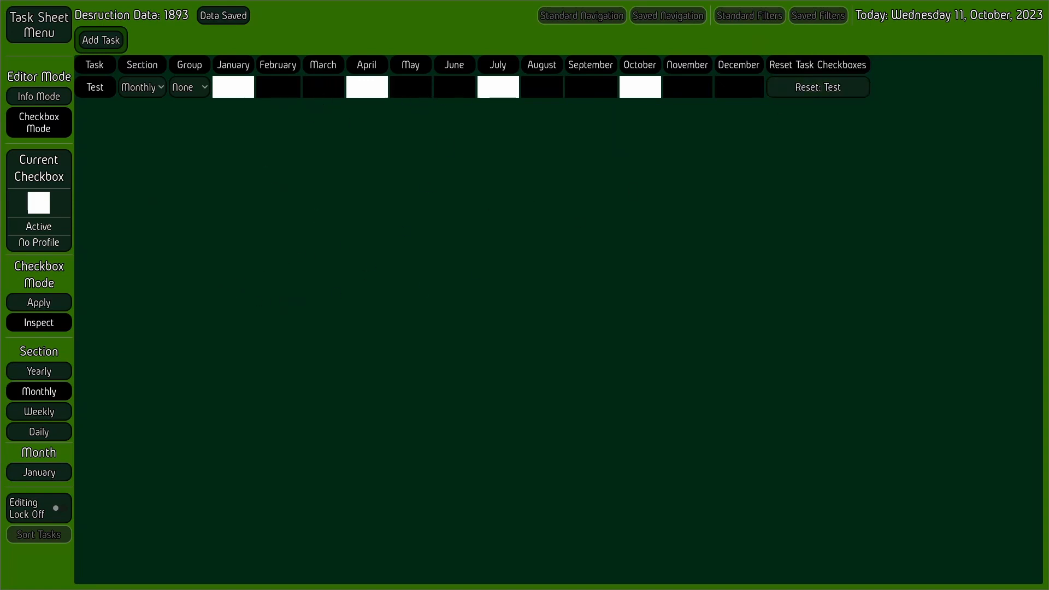
Step: Set the Test task's Months/Cycle to 1 in Info Mode, and check the New Checkbox Options in Task Settings before returning to the task sheets
left_click(53, 96)
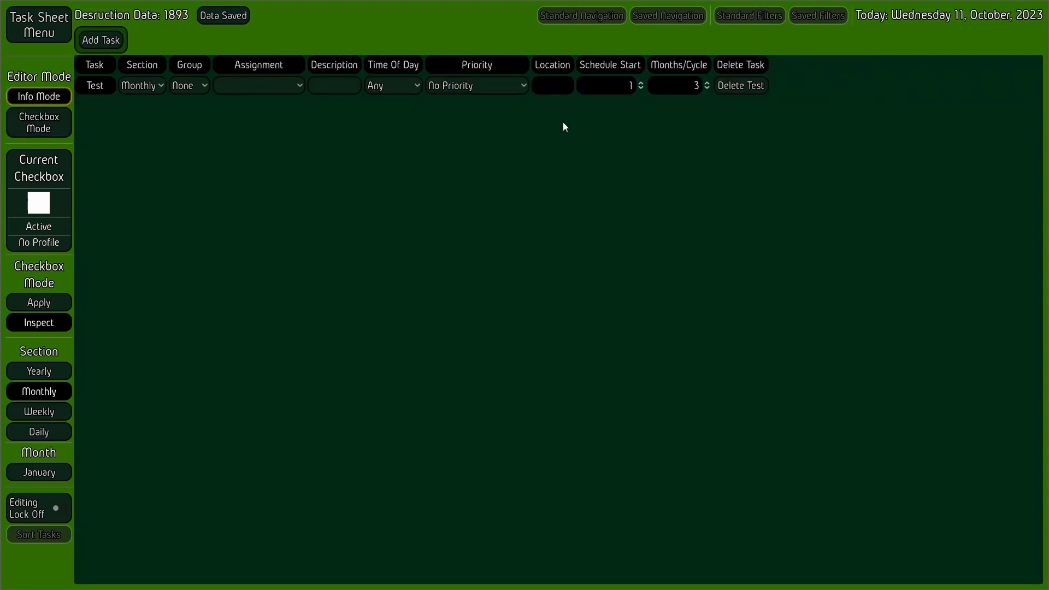
left_click(707, 88)
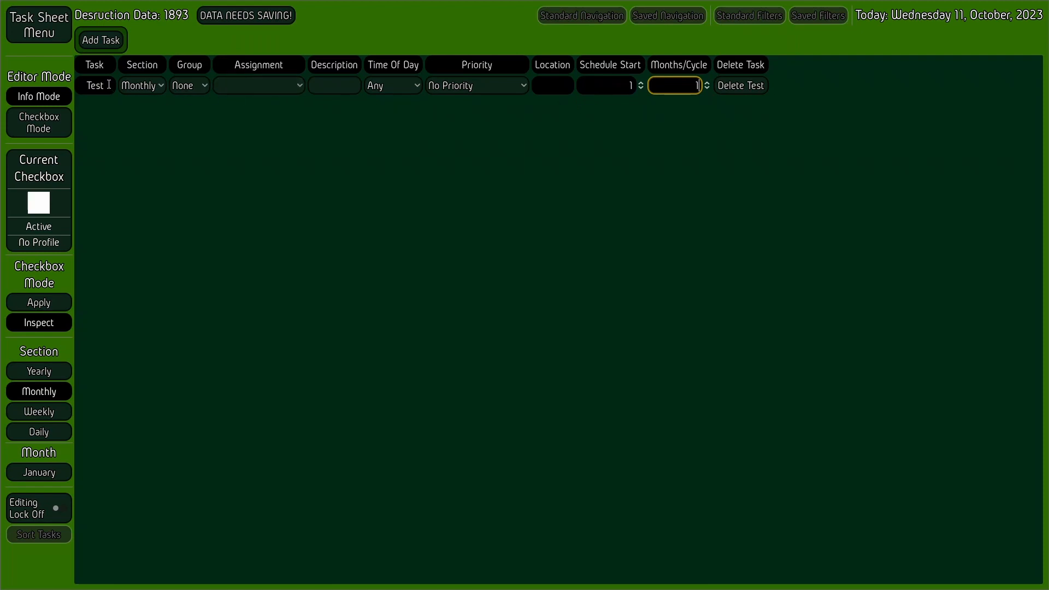
left_click(38, 20)
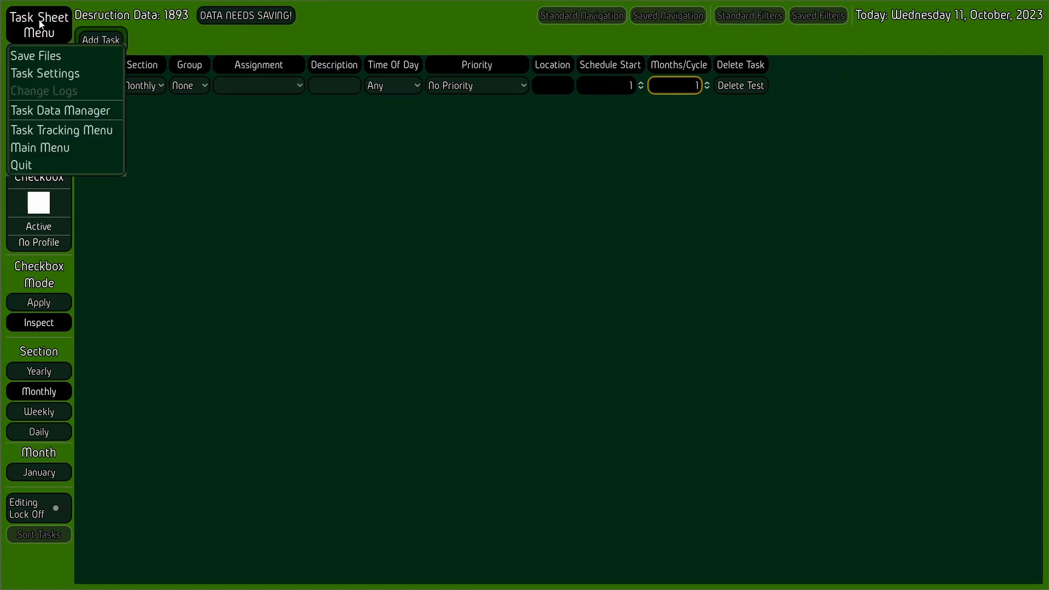
left_click(80, 73)
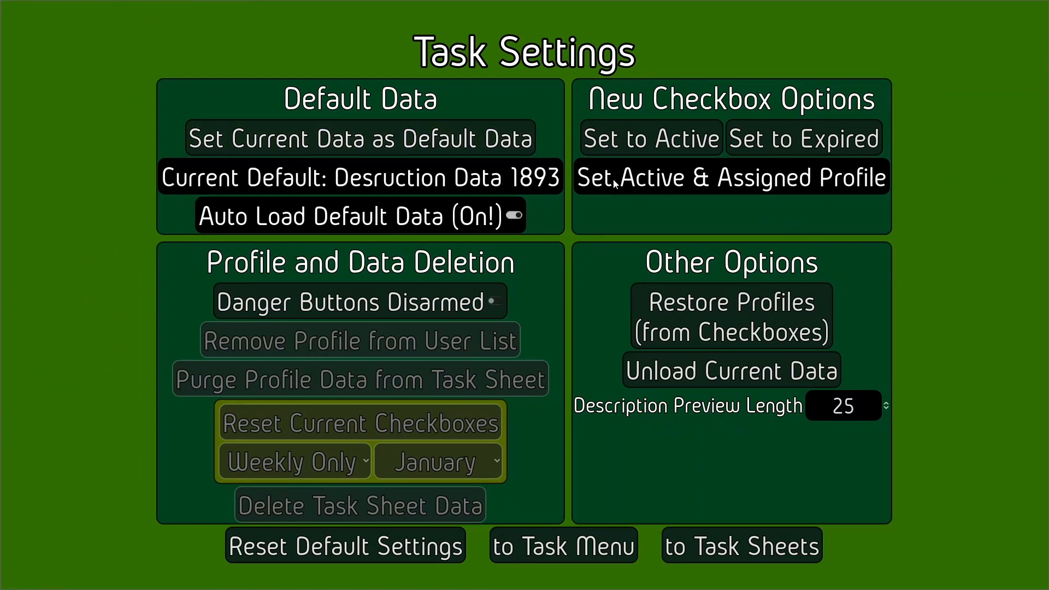
left_click(717, 555)
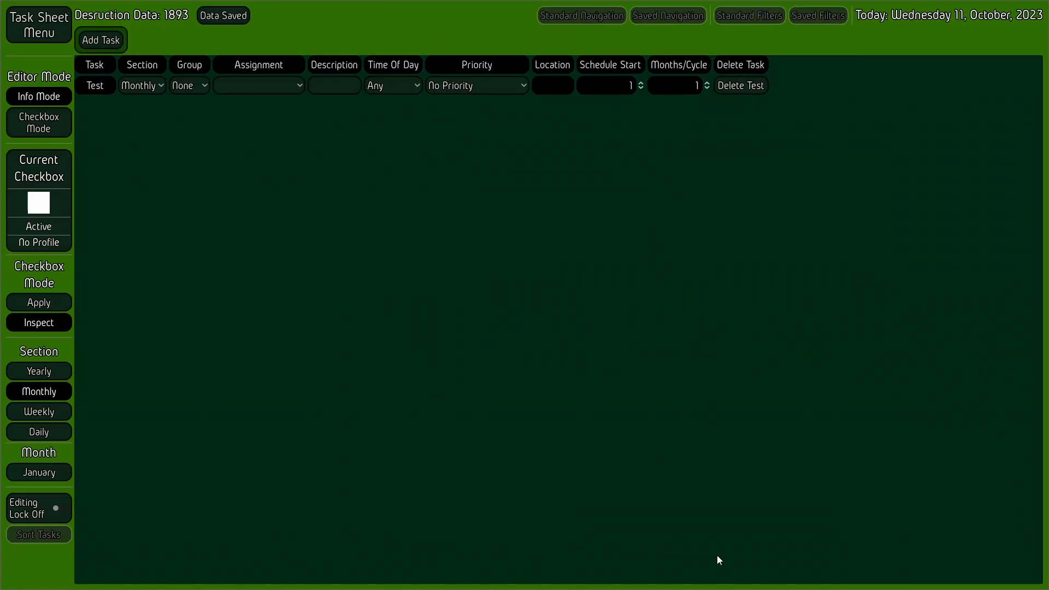
Step: Assign the monthly Test task to the Two Cheerful color profile and save the data
left_click(264, 83)
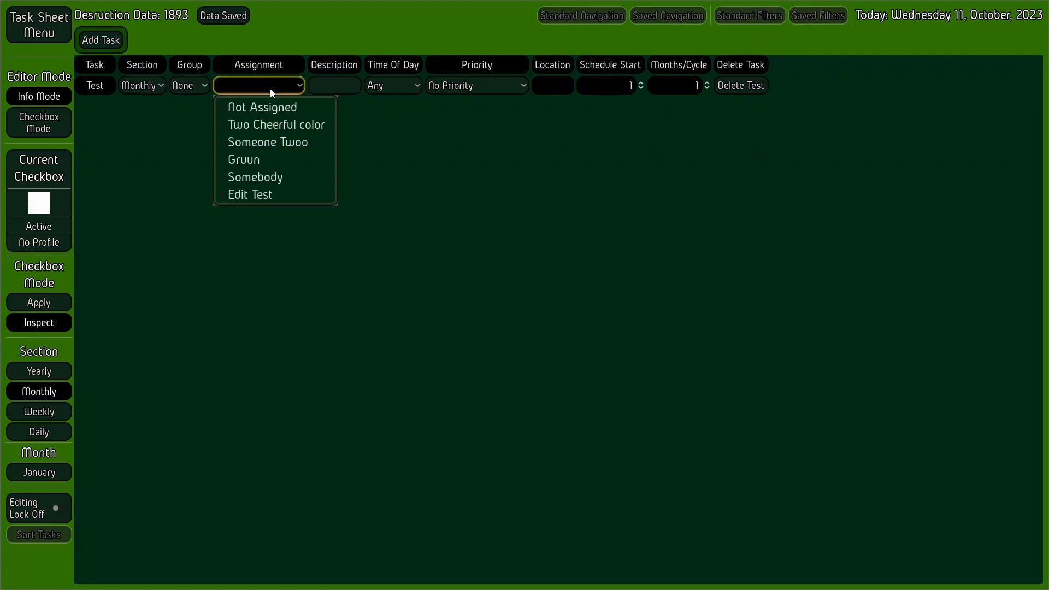
left_click(284, 130)
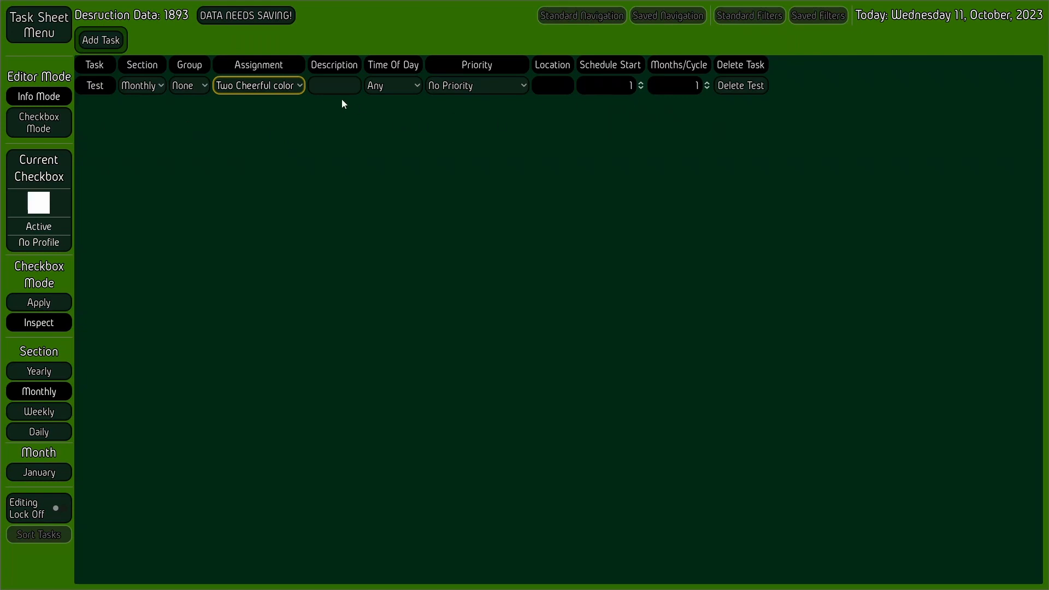
left_click(246, 19)
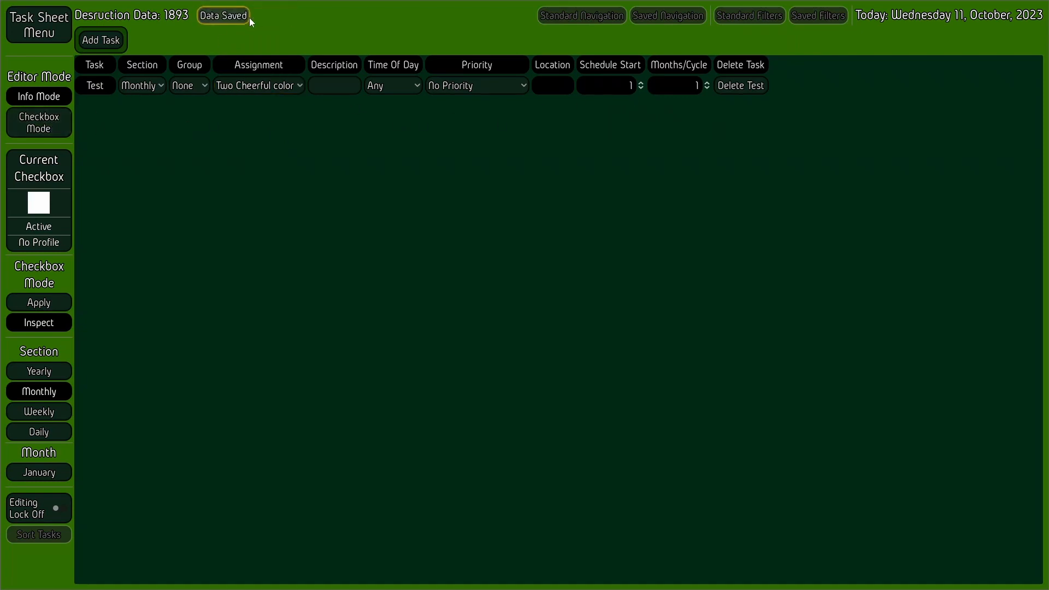
Step: Reset the Test task's checkboxes in Checkbox Mode to apply the assigned profile and one-month cycle
left_click(42, 113)
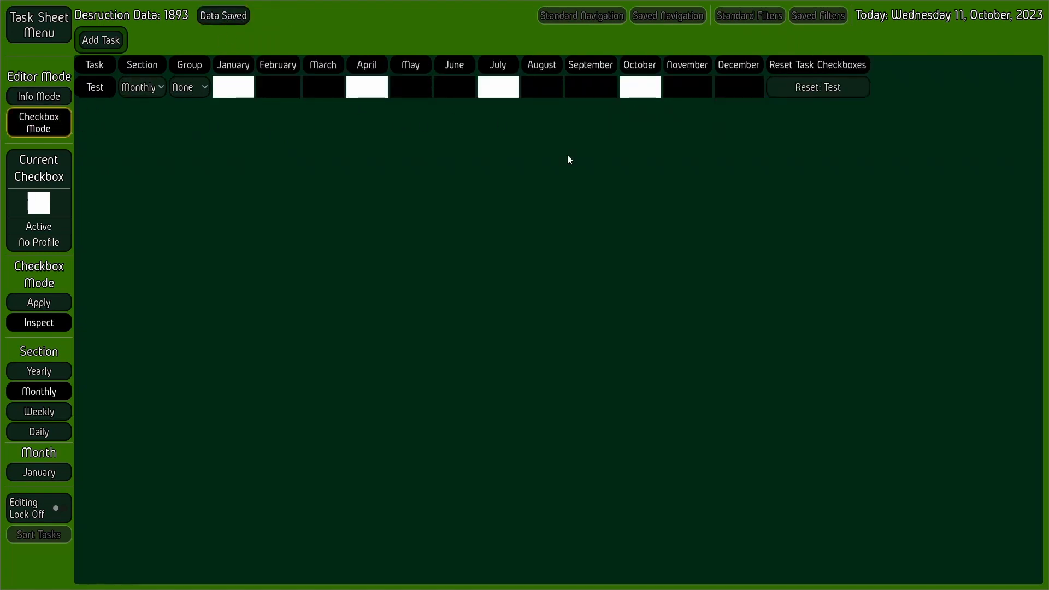
left_click(821, 89)
left_click(821, 88)
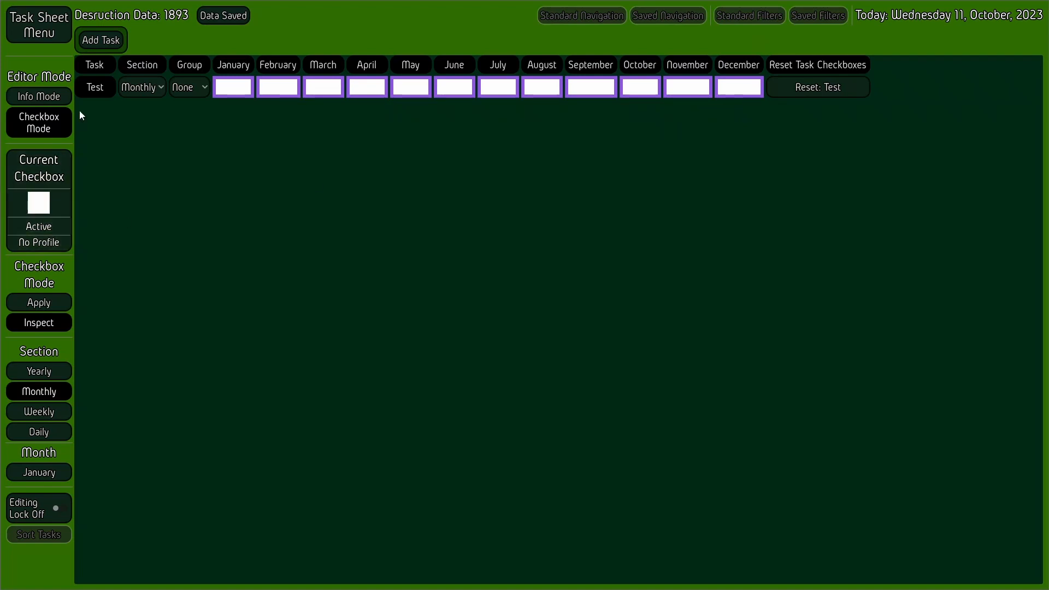
Step: Set the Schedule Start of the monthly Test task to 4 in Info Mode and save the data
left_click(39, 97)
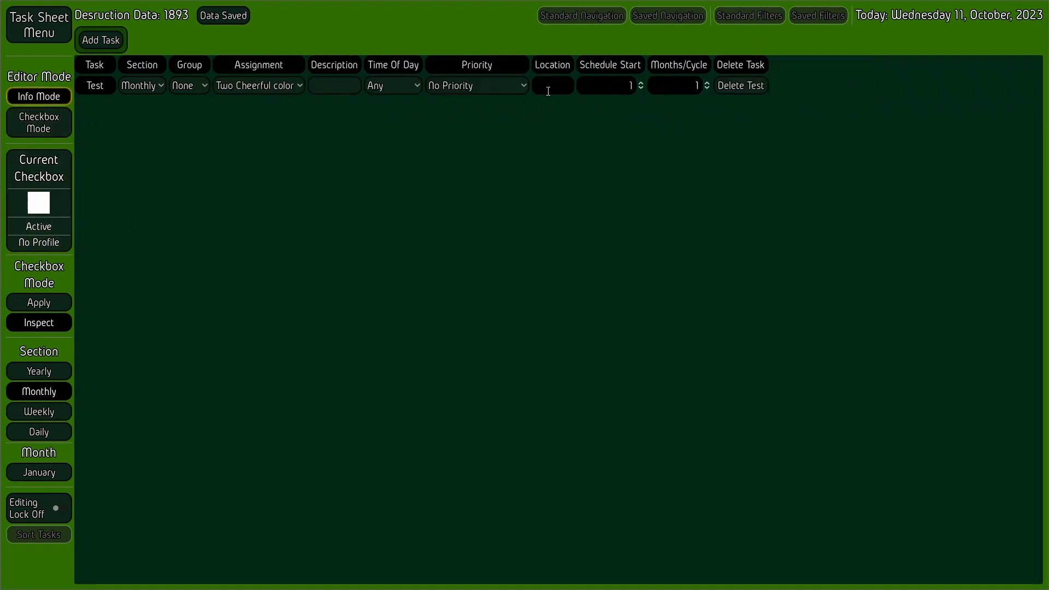
left_click(641, 84)
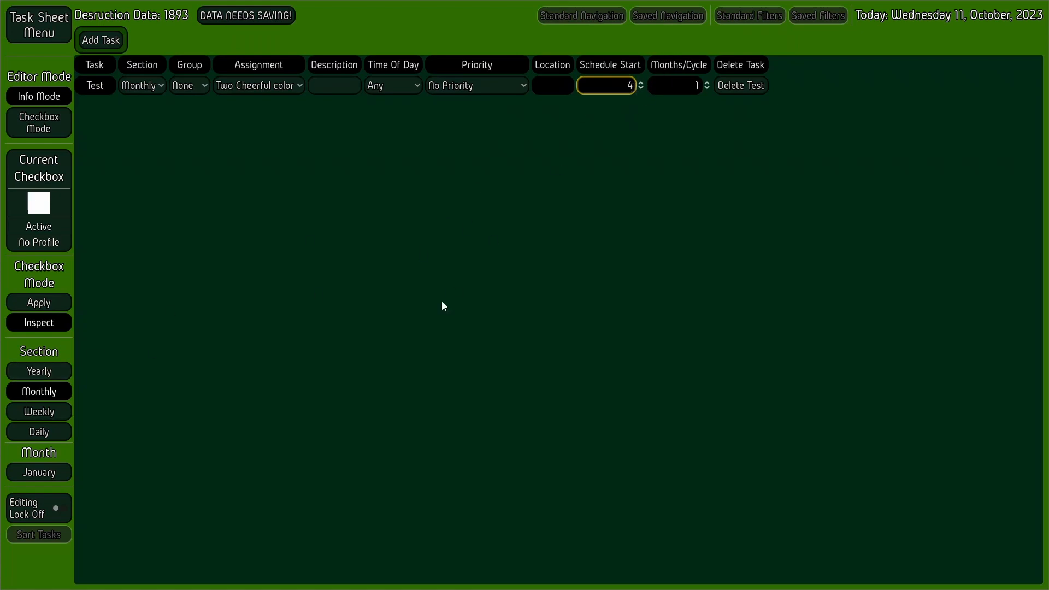
left_click(238, 17)
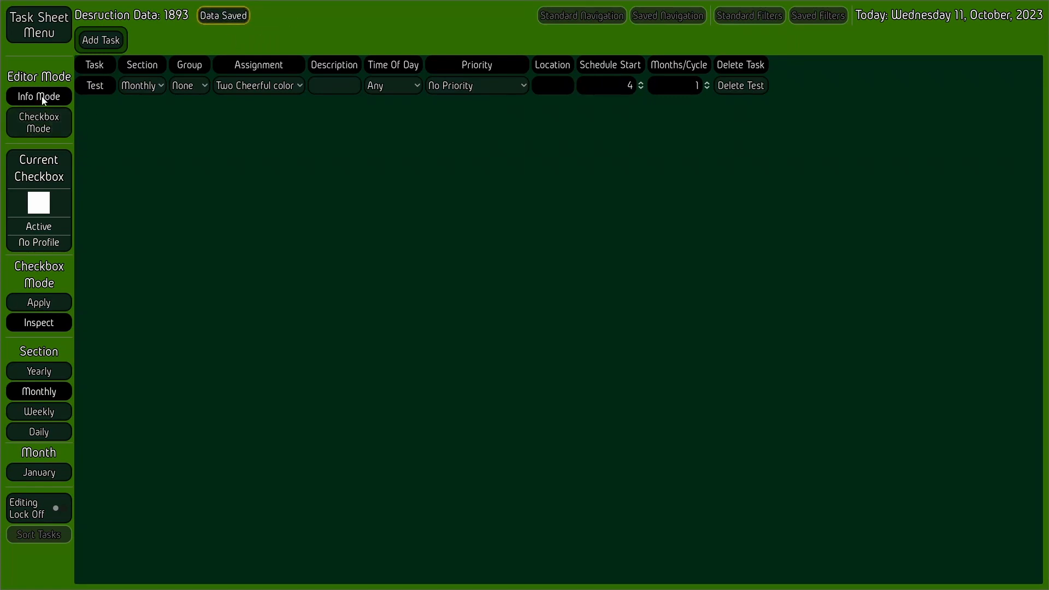
Step: Reset the Test task's checkboxes in Checkbox Mode to apply the schedule start of 4
left_click(35, 123)
left_click(814, 89)
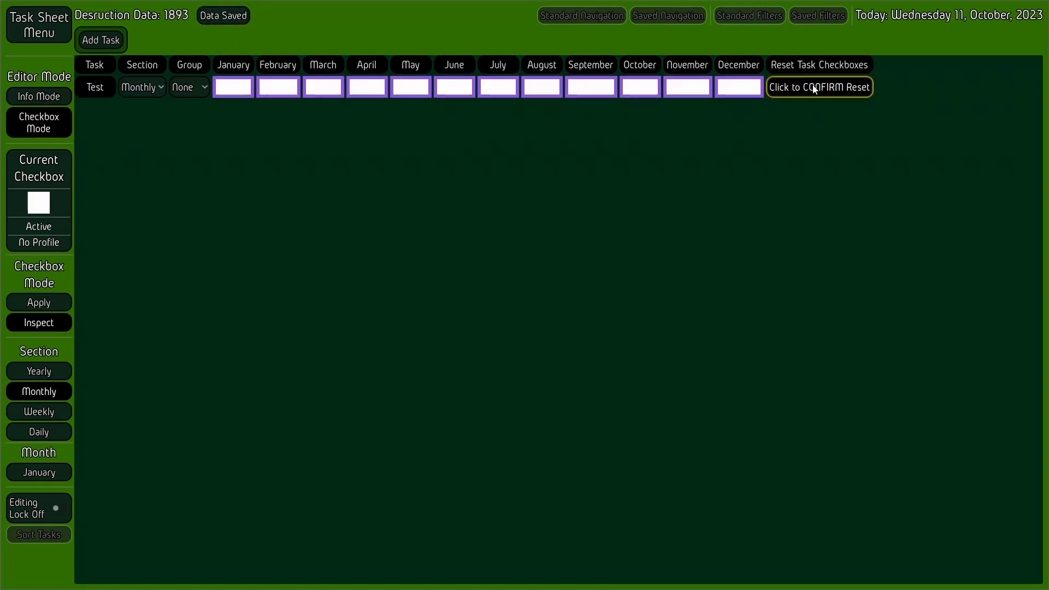
left_click(814, 88)
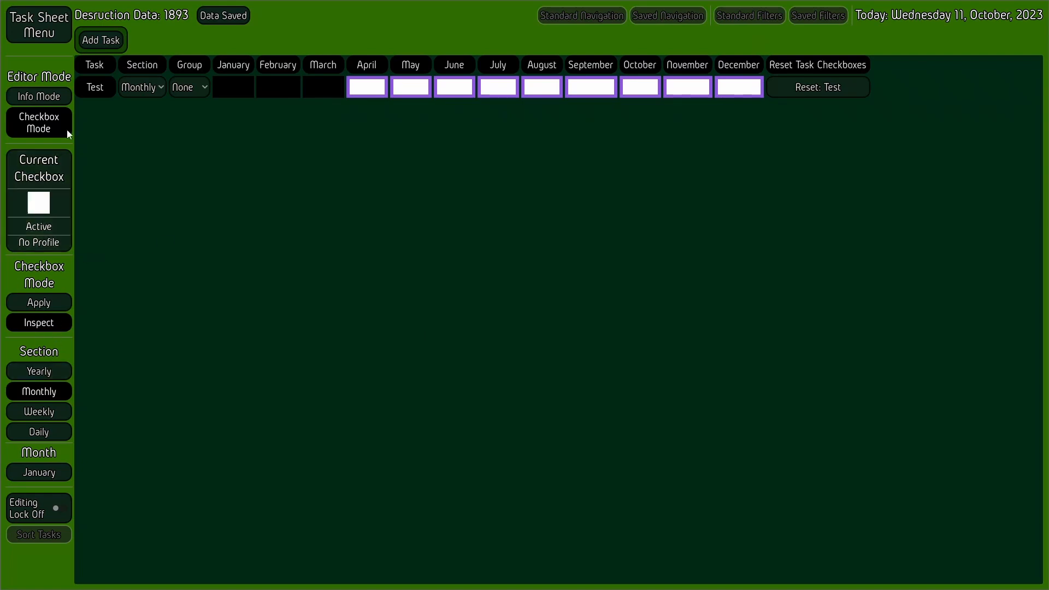
Step: Compare the Test task's schedule values in Info Mode with its monthly checkboxes in Checkbox Mode
left_click(39, 96)
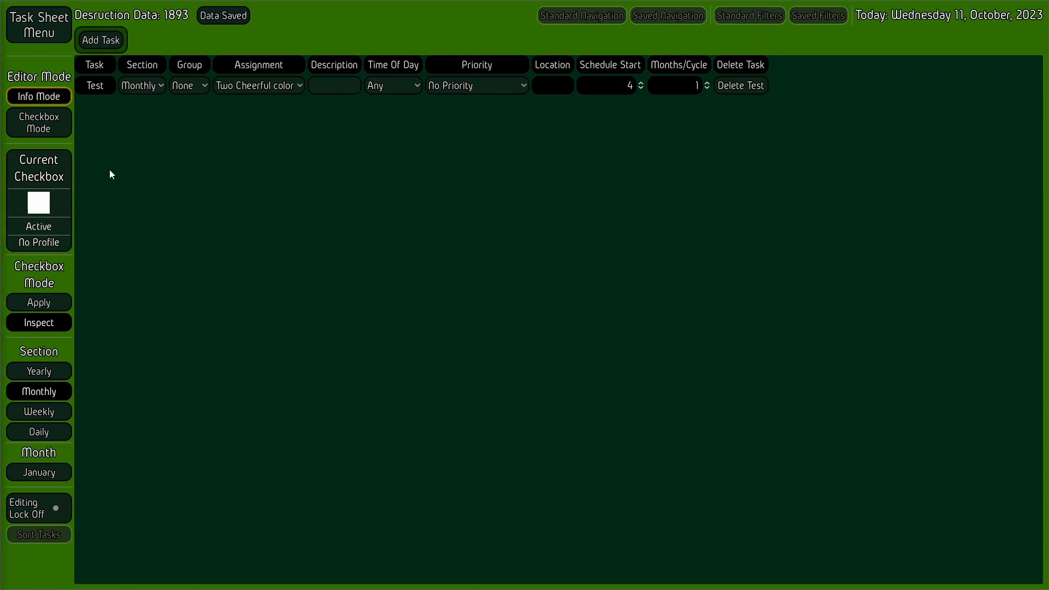
left_click(53, 127)
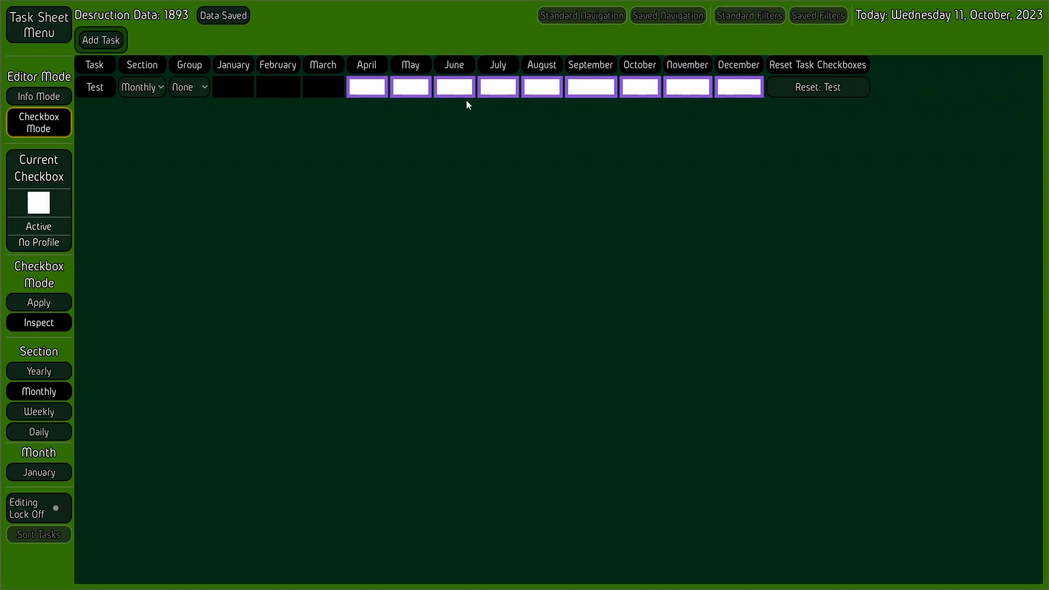
left_click(43, 96)
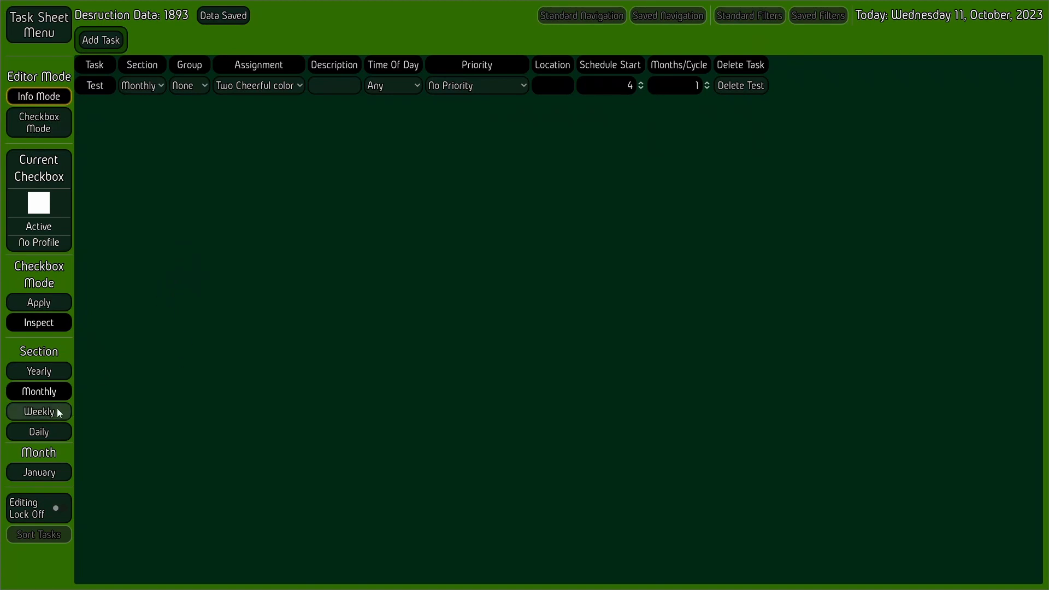
Step: Delete the Blank Test task from the Yearly task sheet and save the data
left_click(55, 370)
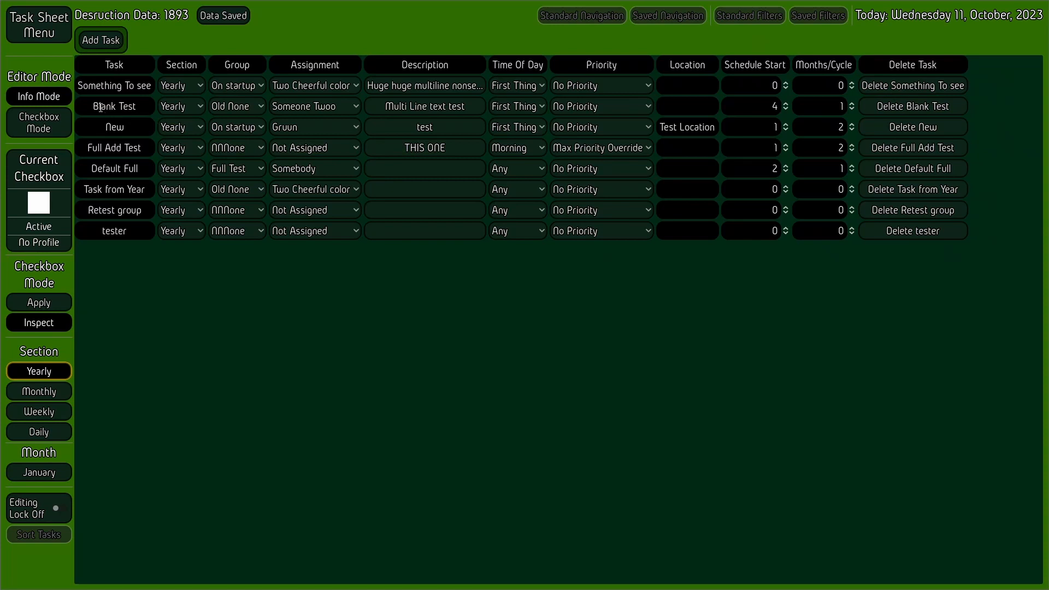
left_click(911, 108)
left_click(912, 108)
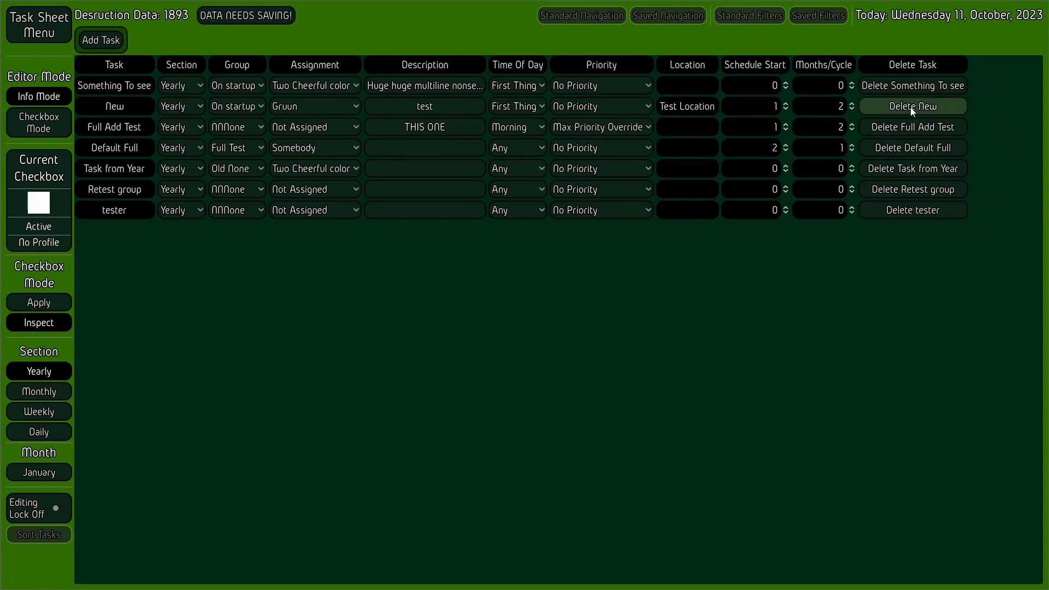
left_click(247, 17)
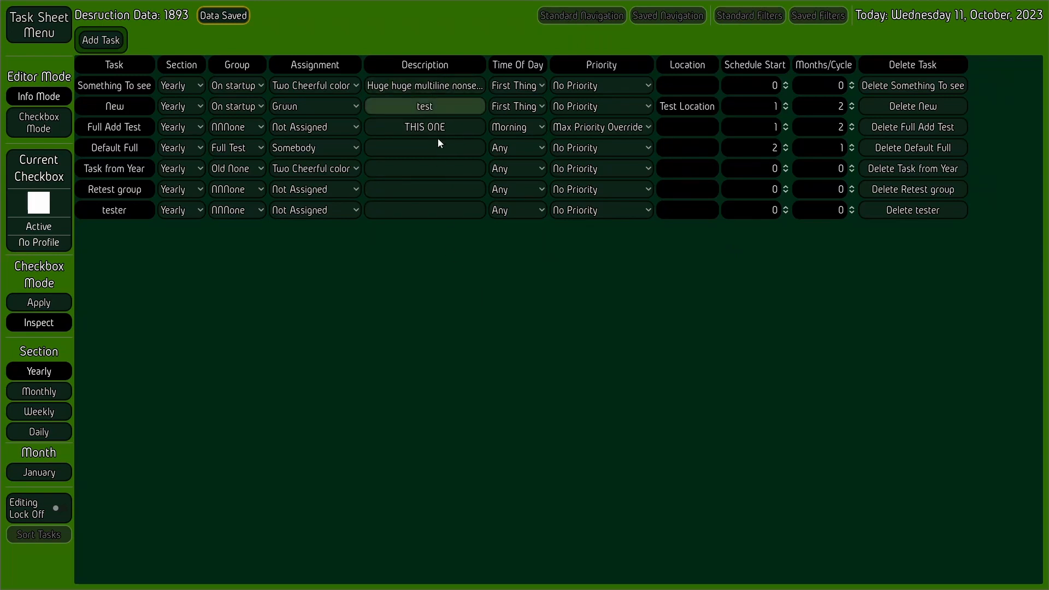
Step: View the description editor for Task from Year and close it without changes
left_click(433, 173)
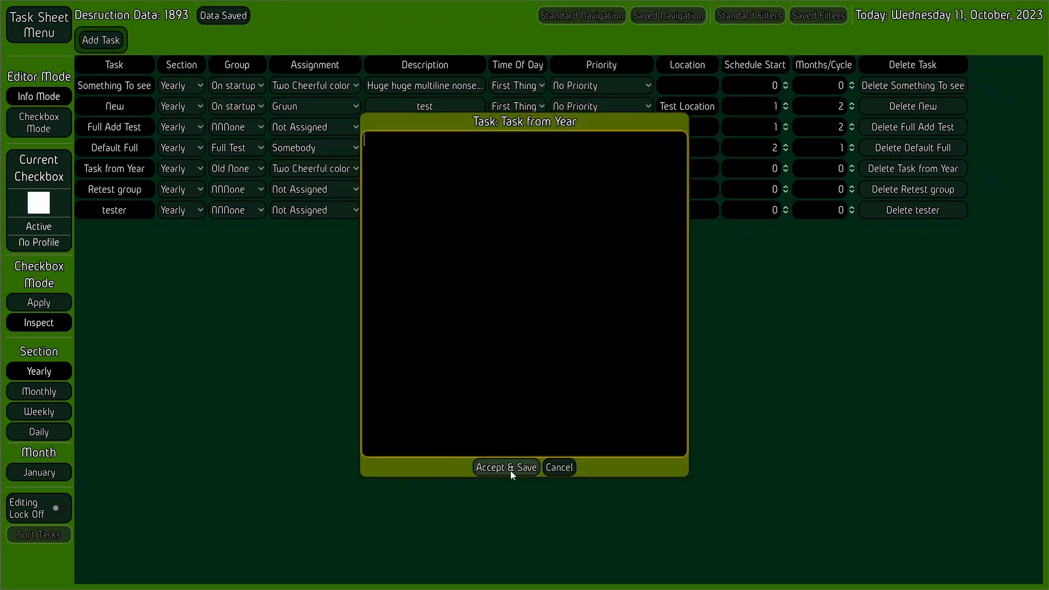
left_click(558, 469)
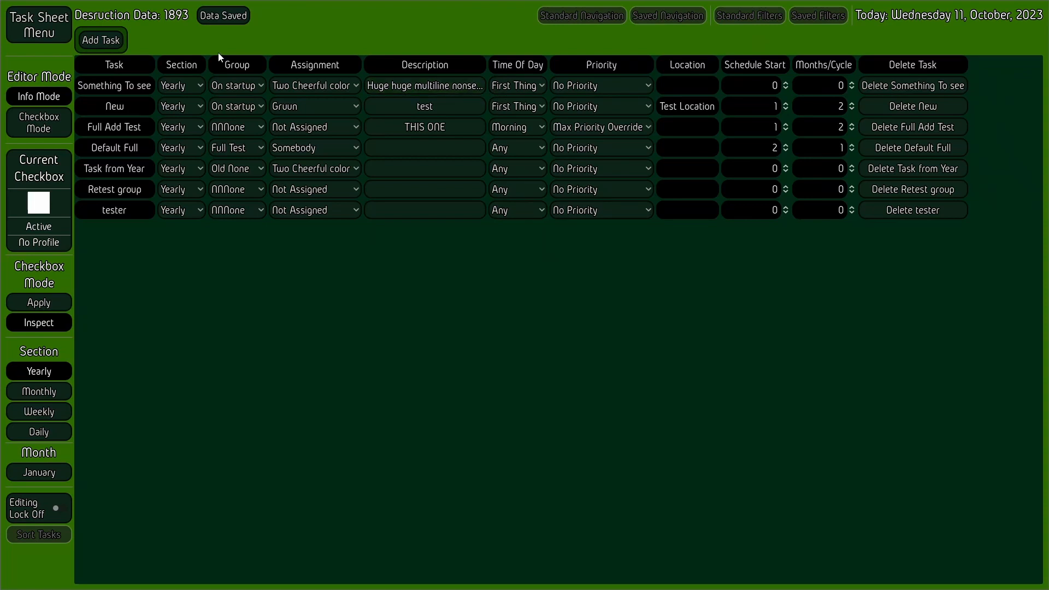
Step: Set the Description Preview Length to 15 in Task Settings and return to the task sheets
left_click(53, 32)
left_click(88, 73)
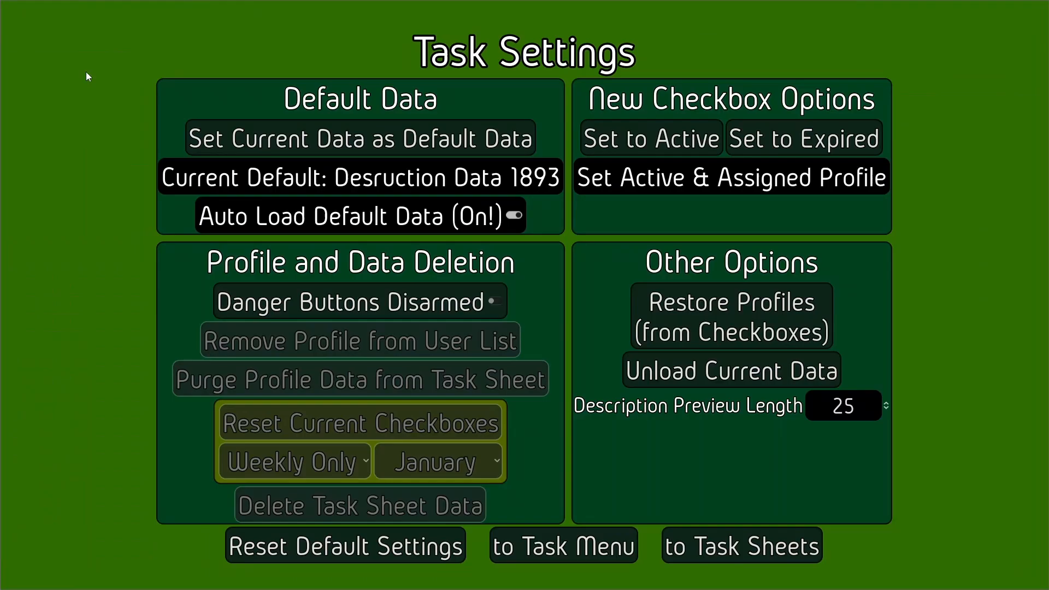
left_click(853, 406)
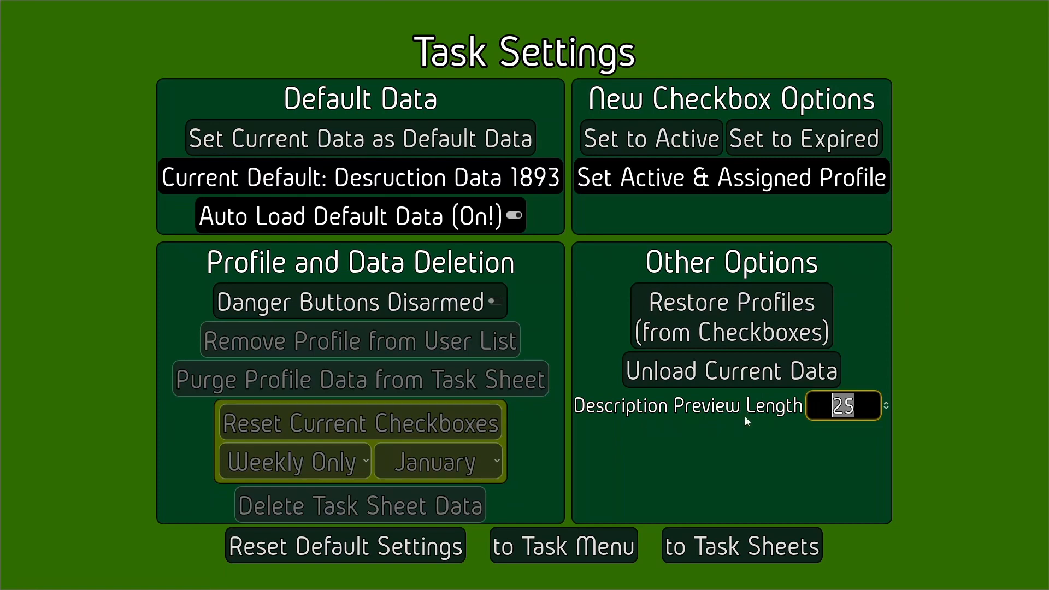
type("15")
left_click(741, 545)
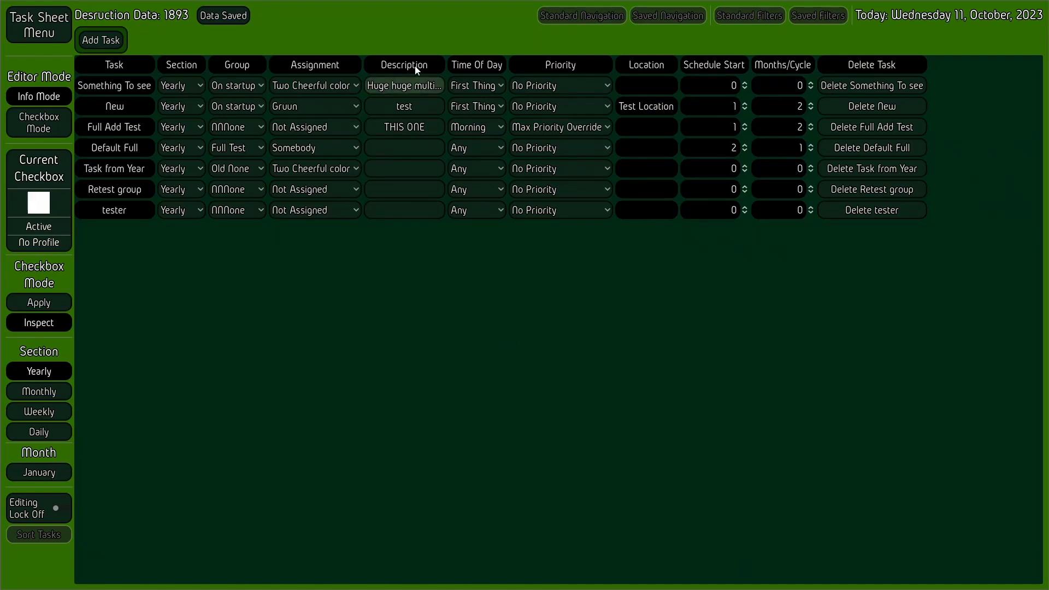
Step: Compare the shortened description preview of the Something To see task with its full text in the description editor
left_click(423, 89)
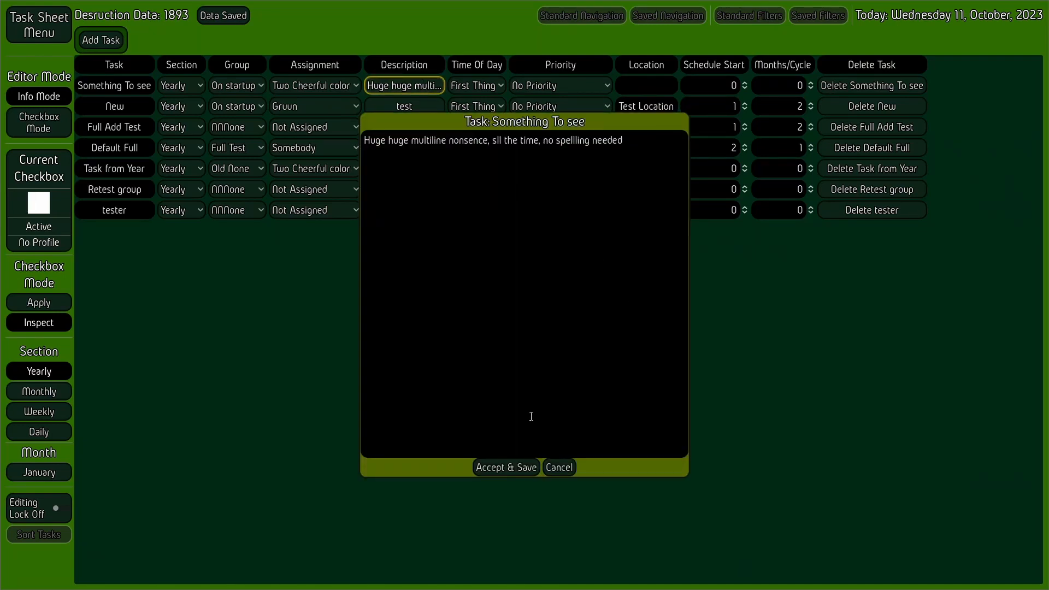
left_click(505, 468)
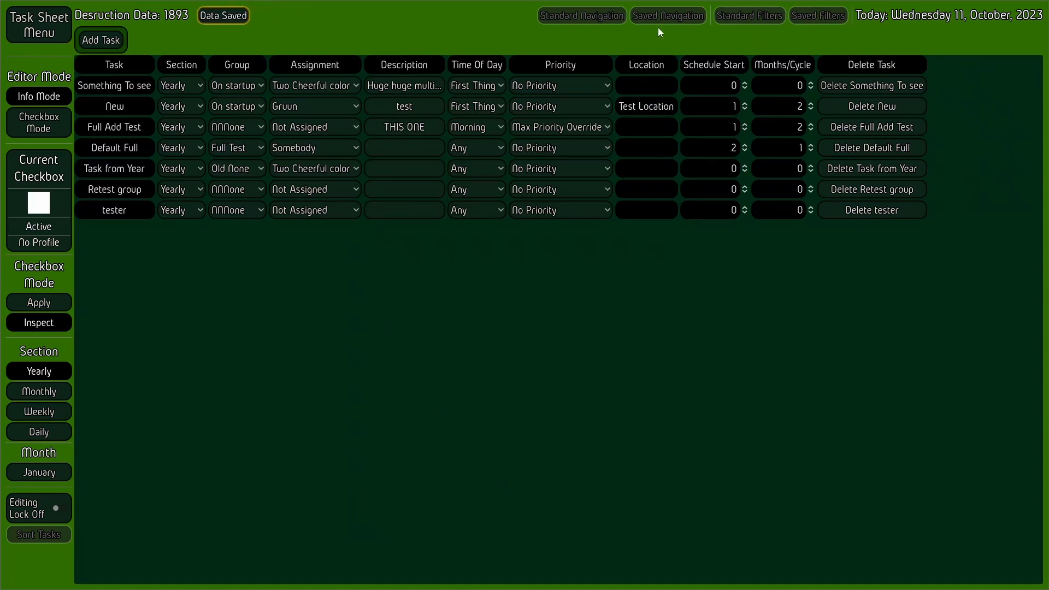
left_click(418, 90)
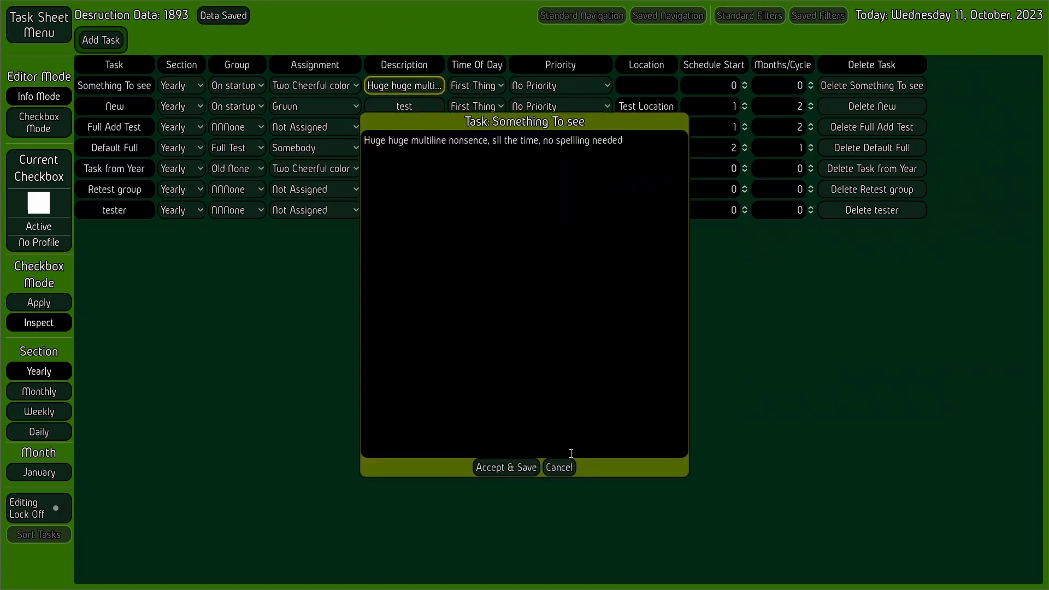
left_click(559, 469)
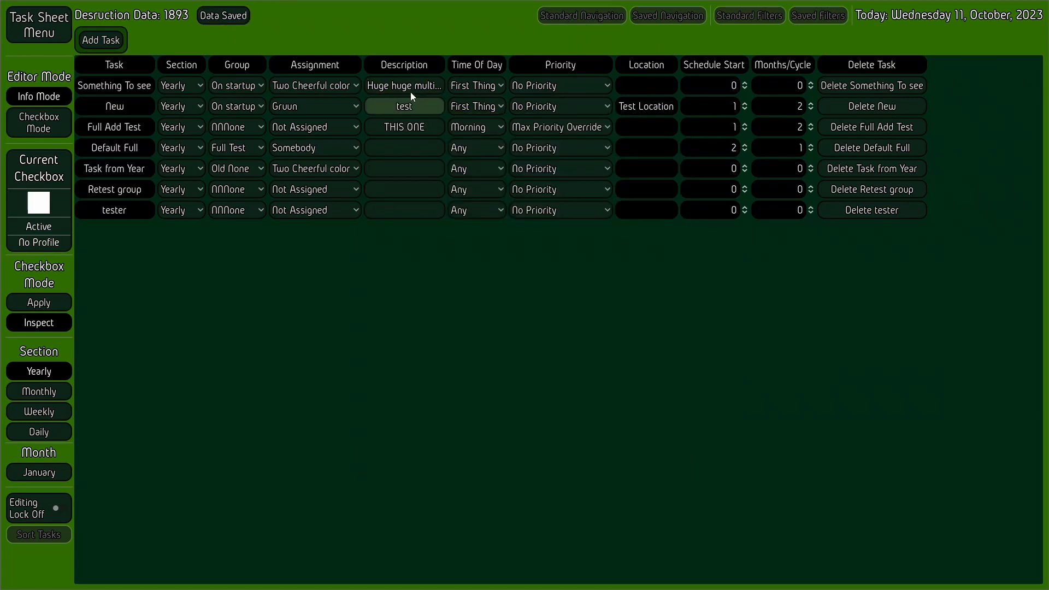
left_click(410, 90)
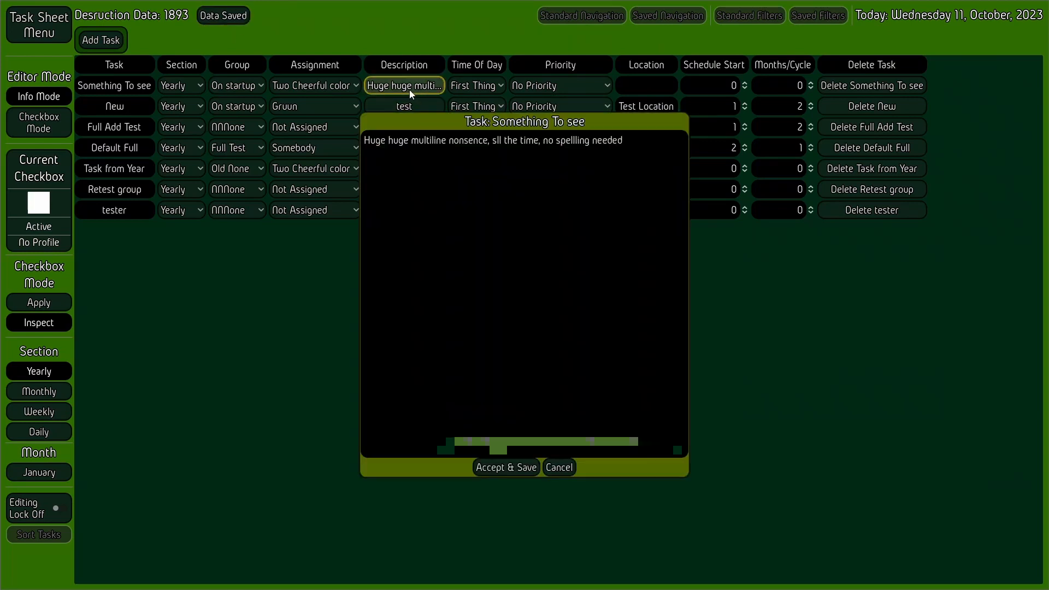
Step: Accept the description of the Something To see task and save the task data
left_click(502, 468)
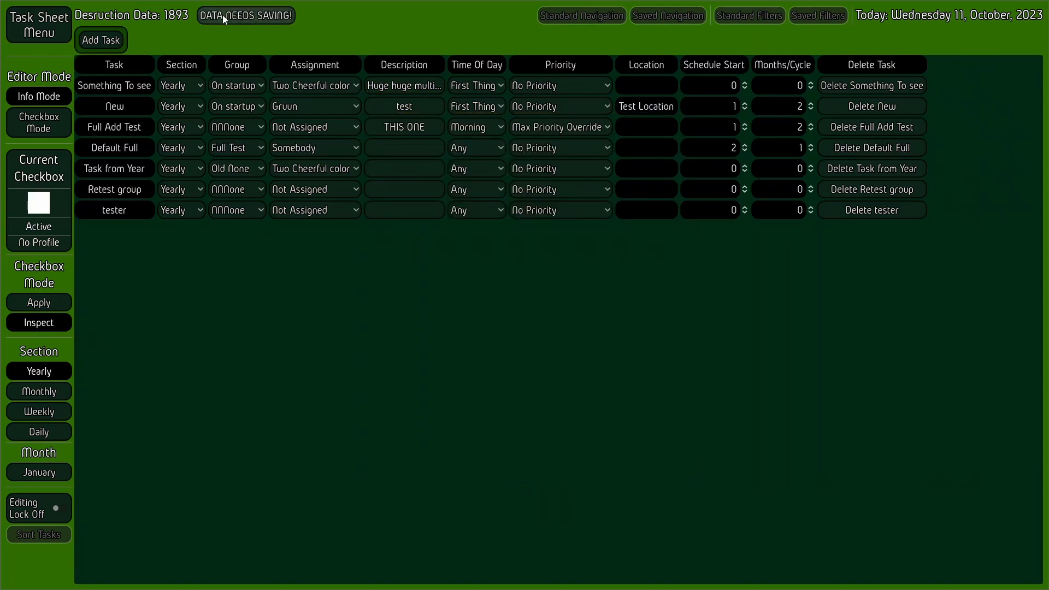
left_click(251, 15)
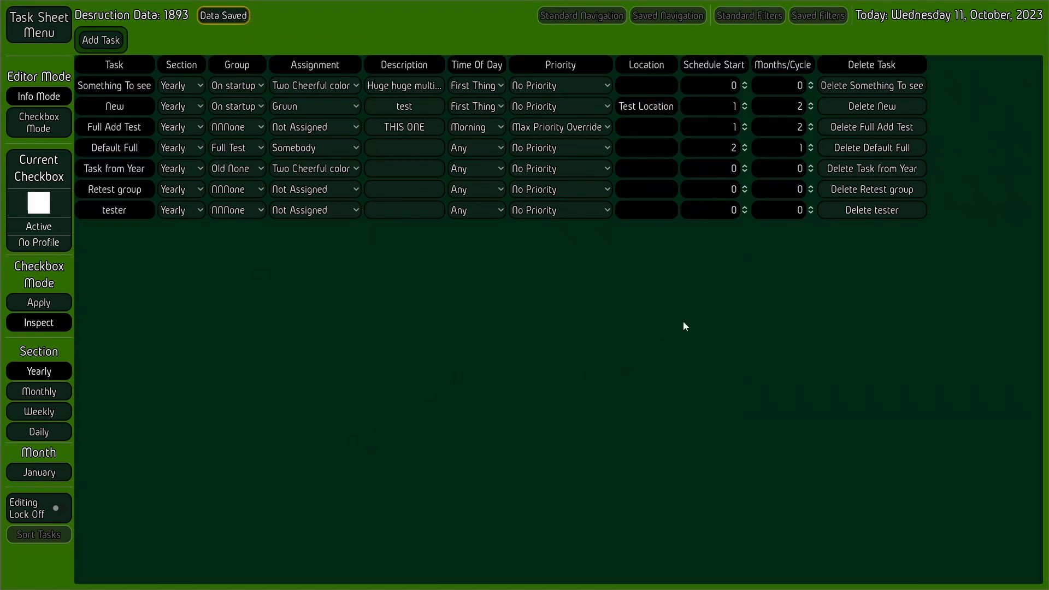
Step: Switch the Yearly sheet to Checkbox Mode with Apply active and set the current checkbox to Completed for the Someone Twoo profile
left_click(41, 125)
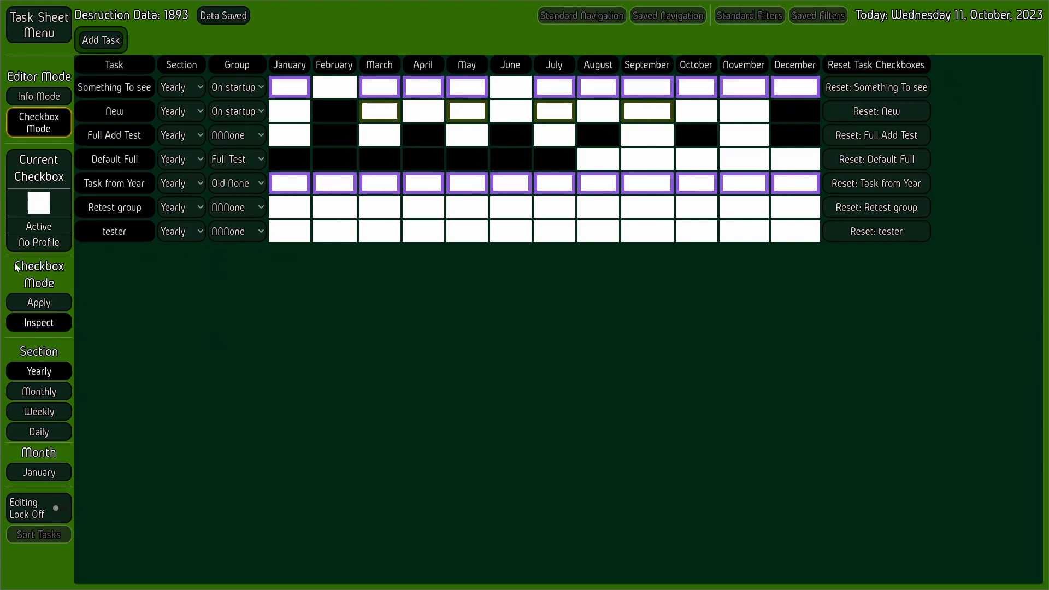
left_click(38, 305)
left_click(38, 202)
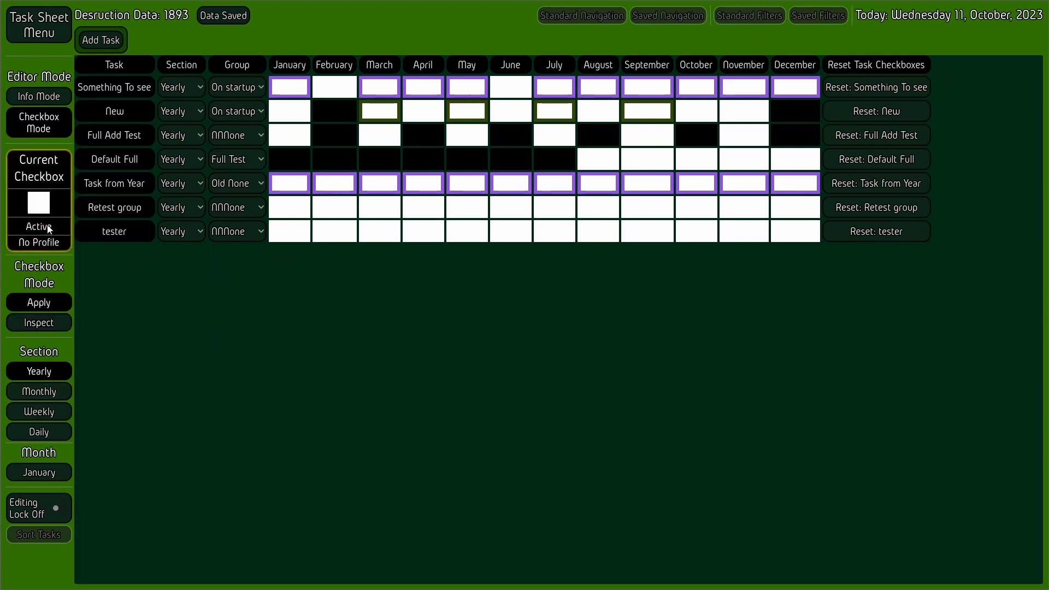
left_click(286, 227)
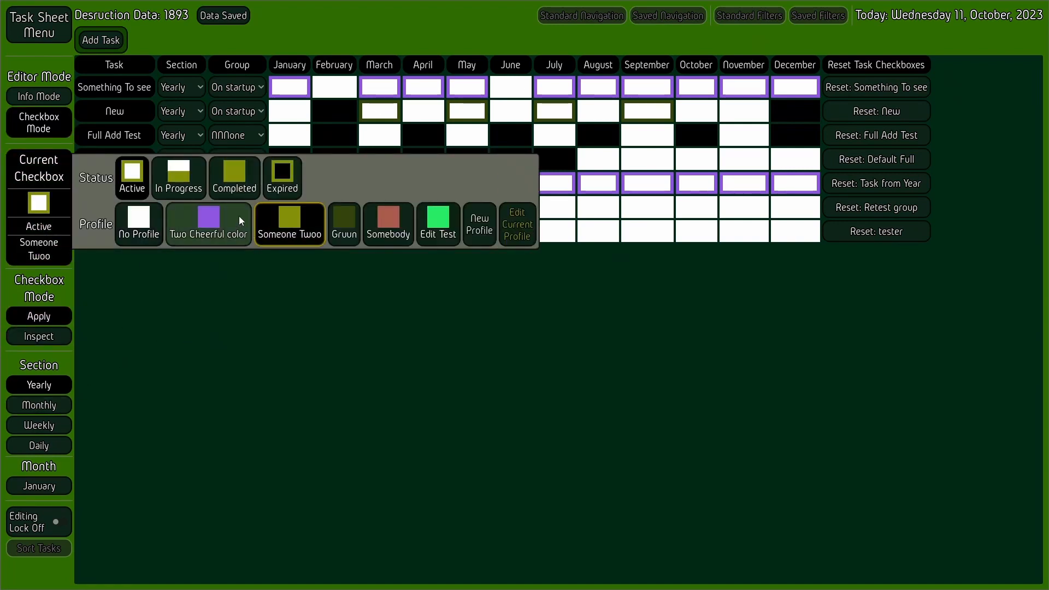
left_click(234, 175)
left_click(45, 230)
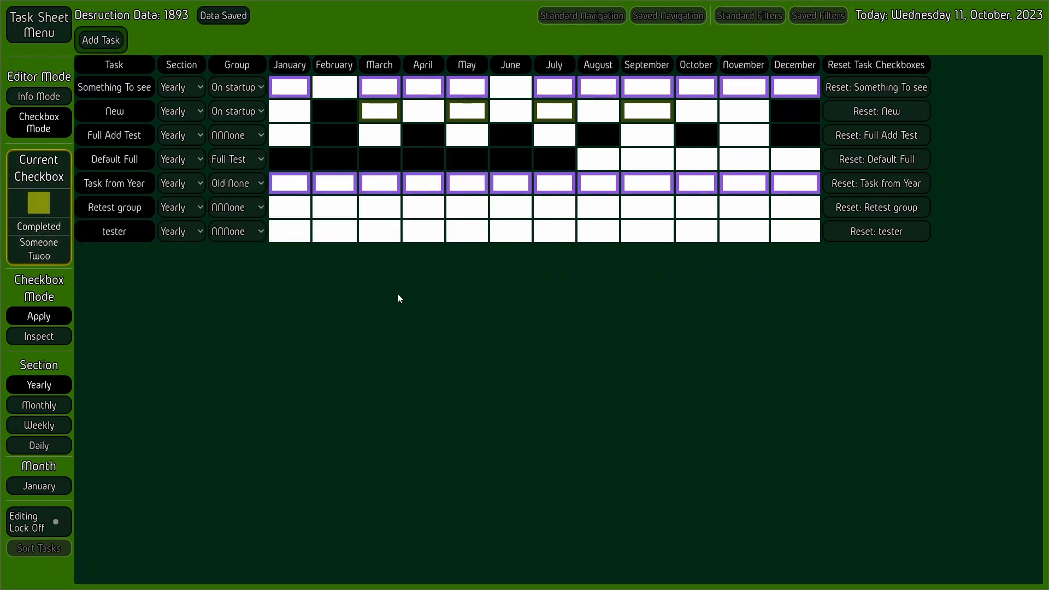
Step: Apply the completed checkbox to June and July of Retest group and to July and August of tester
left_click(505, 211)
left_click(553, 229)
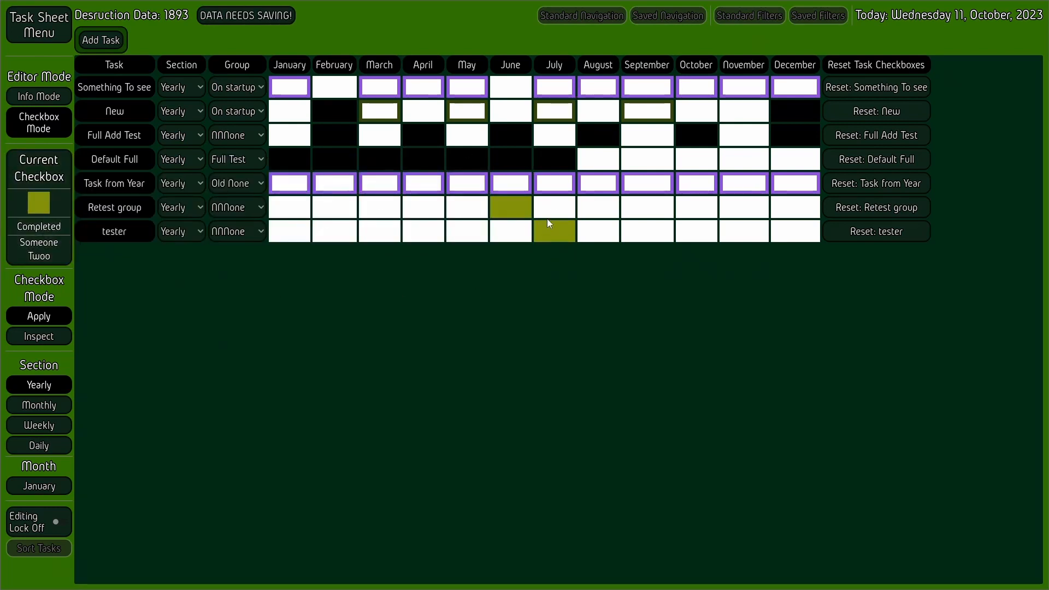
left_click(553, 208)
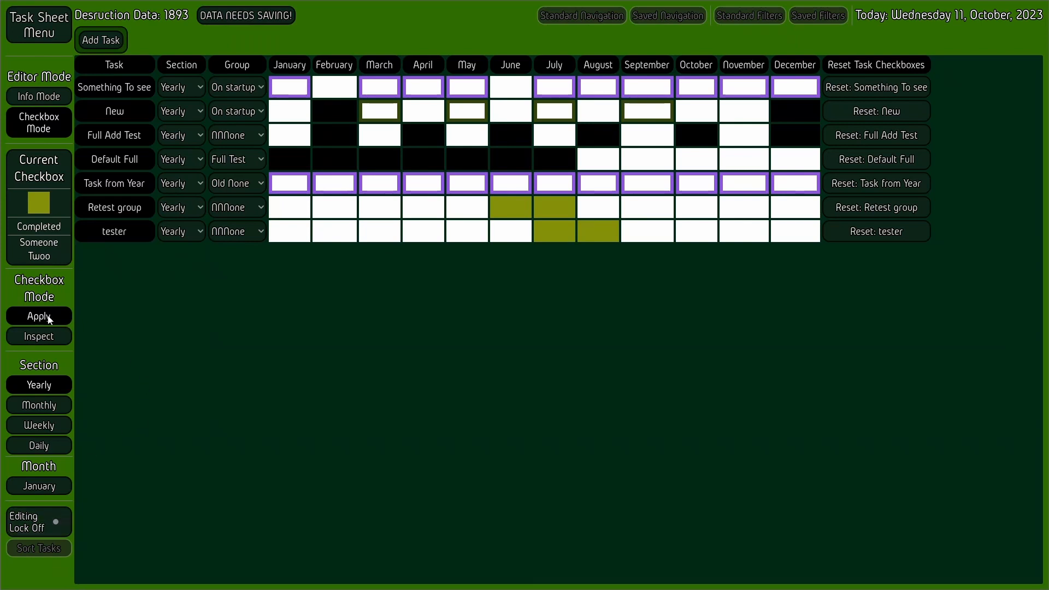
Step: Turn on the editing lock and try to edit the names of the Full Add Test, New and Task from Year tasks
left_click(46, 522)
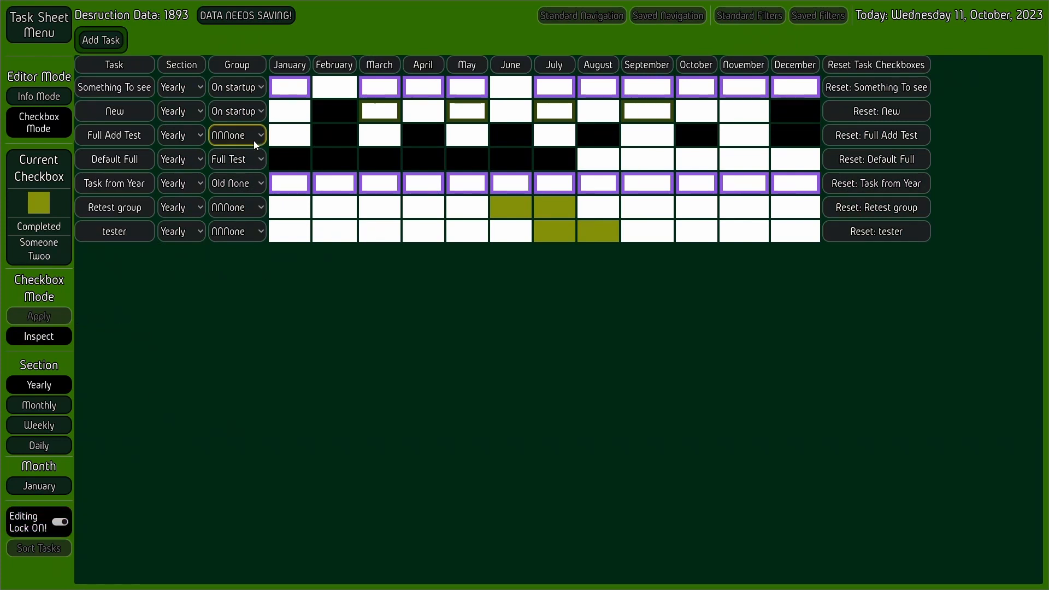
left_click(118, 135)
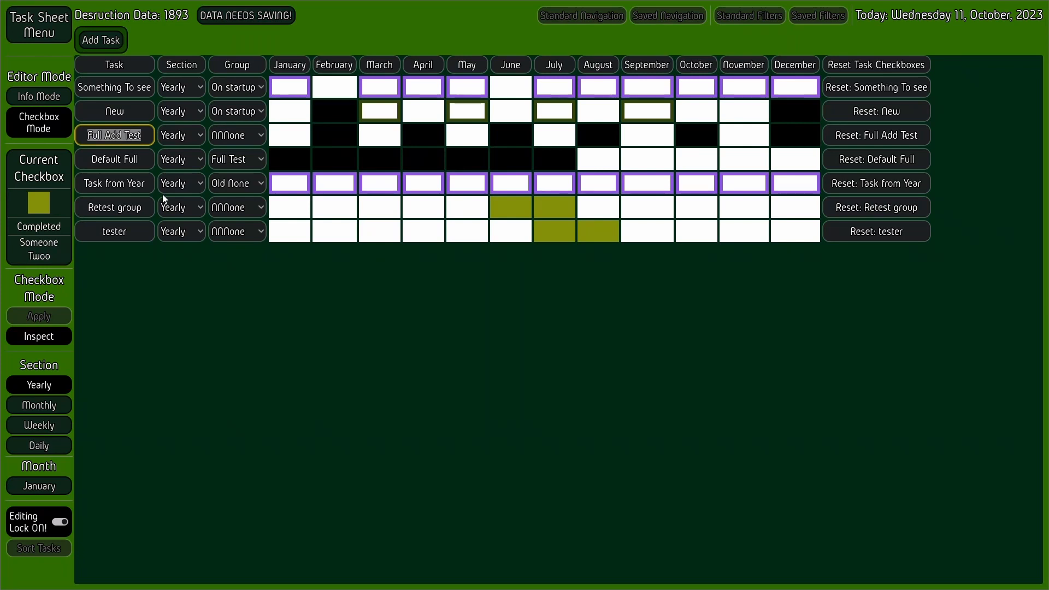
left_click(113, 111)
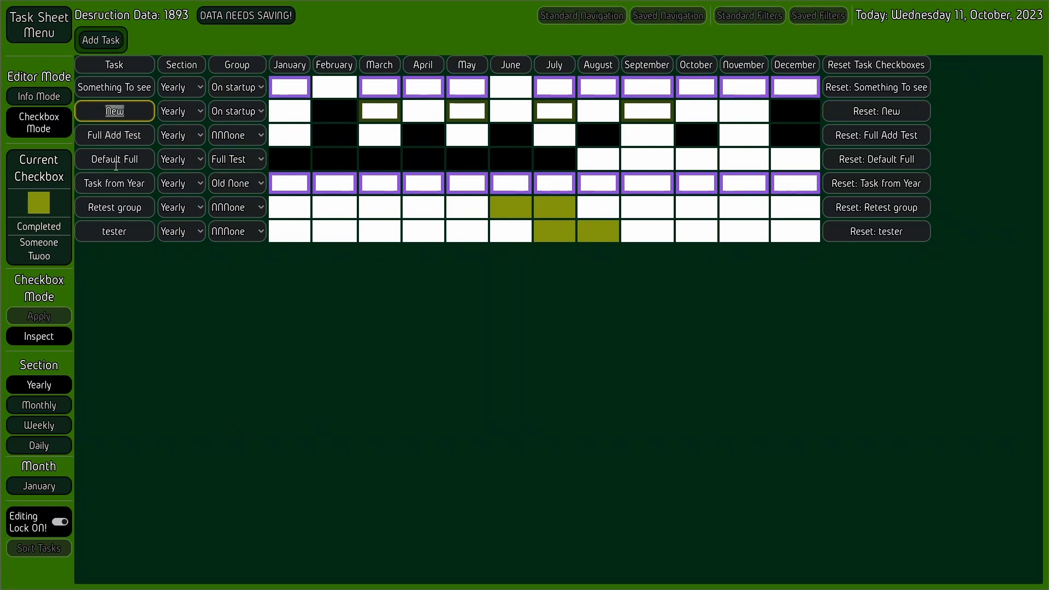
left_click(114, 183)
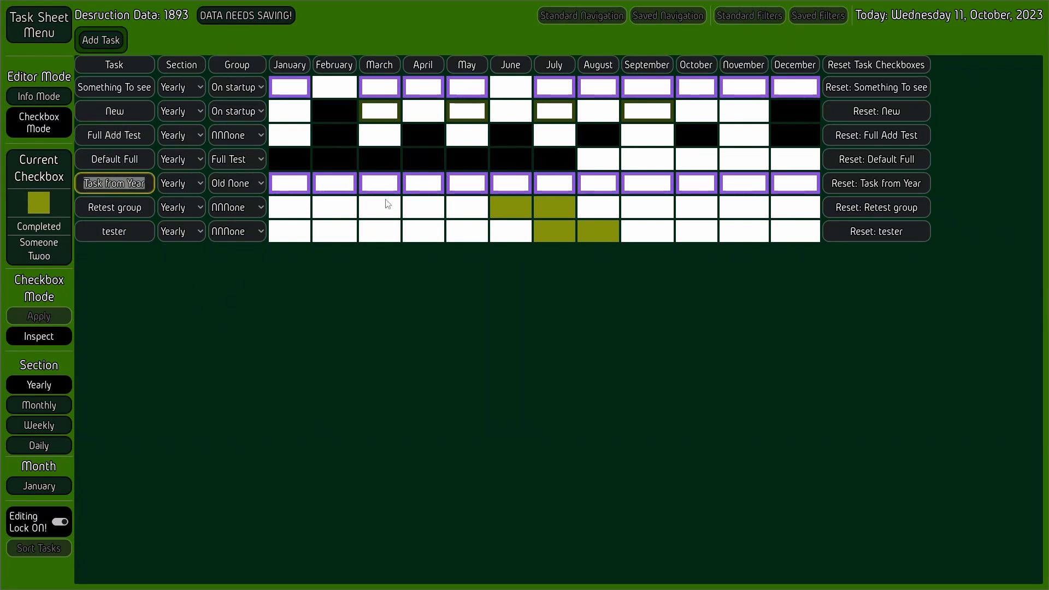
Step: Save the task data and inspect the August and June checkboxes of the Default Full task
left_click(271, 20)
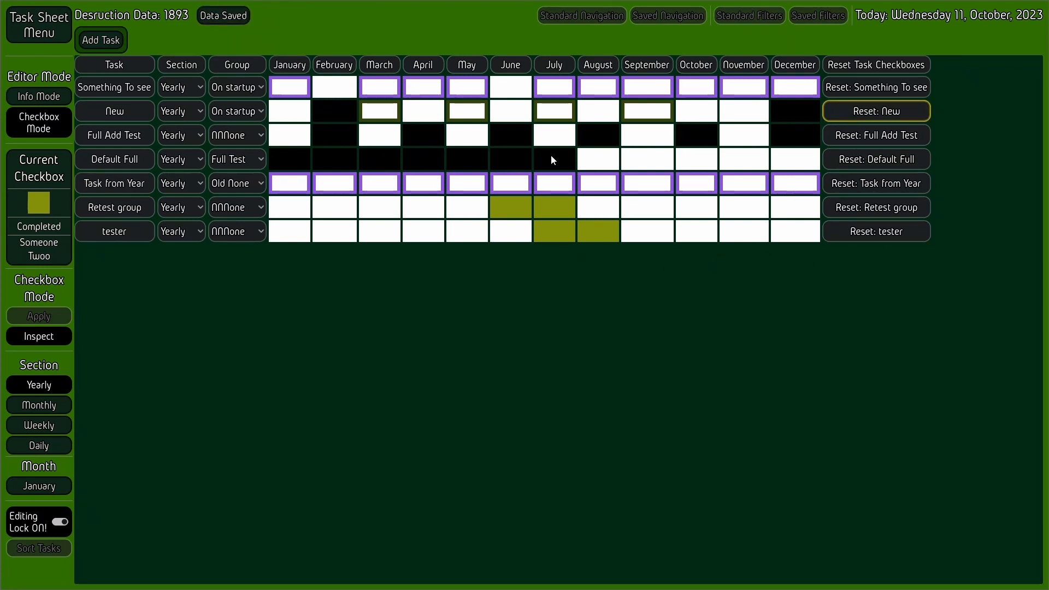
left_click(611, 166)
left_click(499, 167)
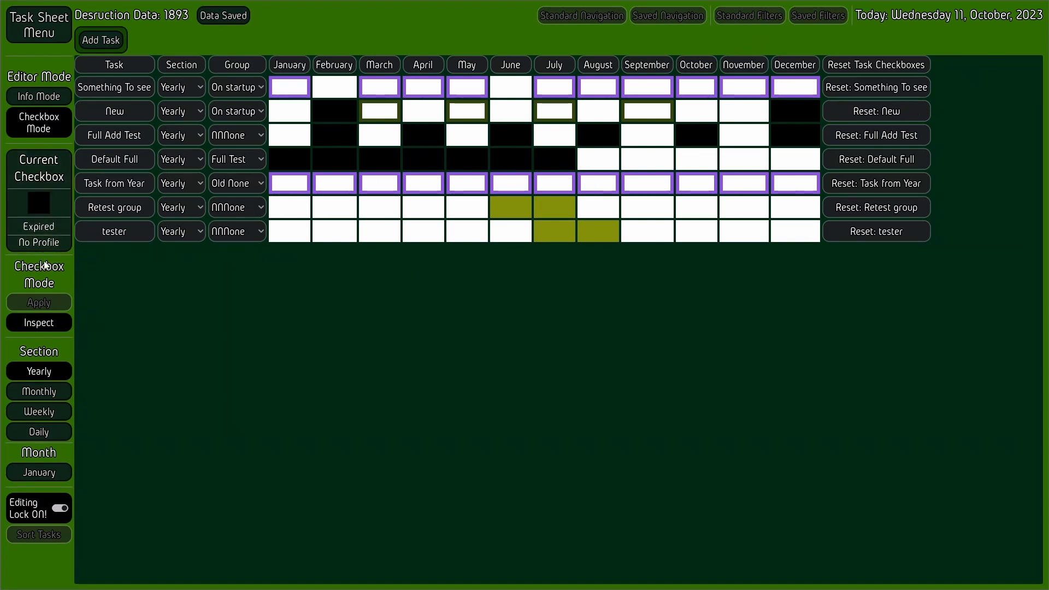
Step: Switch the Yearly sheet to Info Mode and toggle the editing lock off, on and off again
left_click(47, 99)
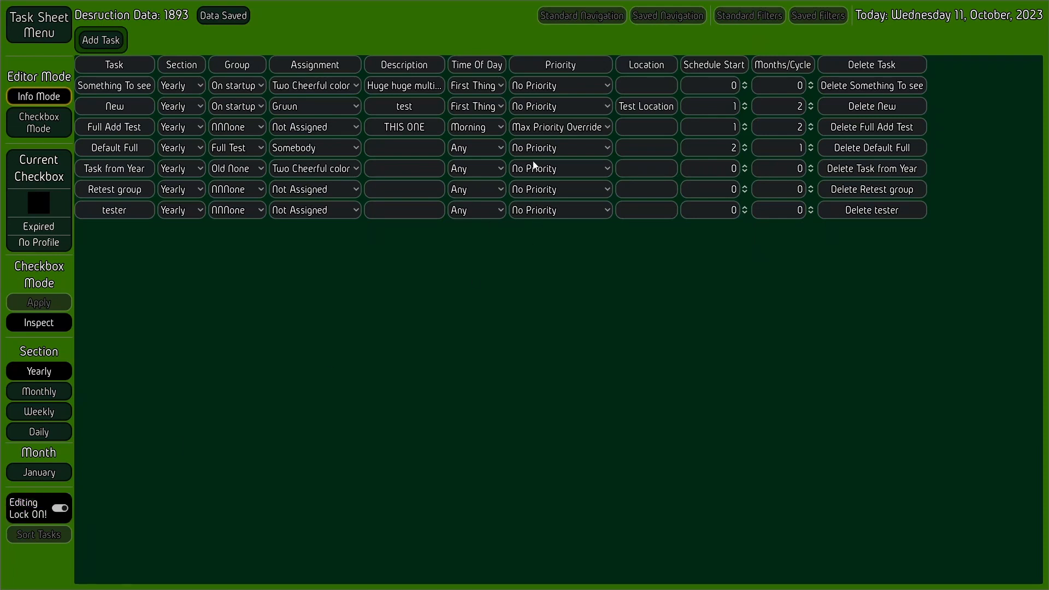
left_click(33, 506)
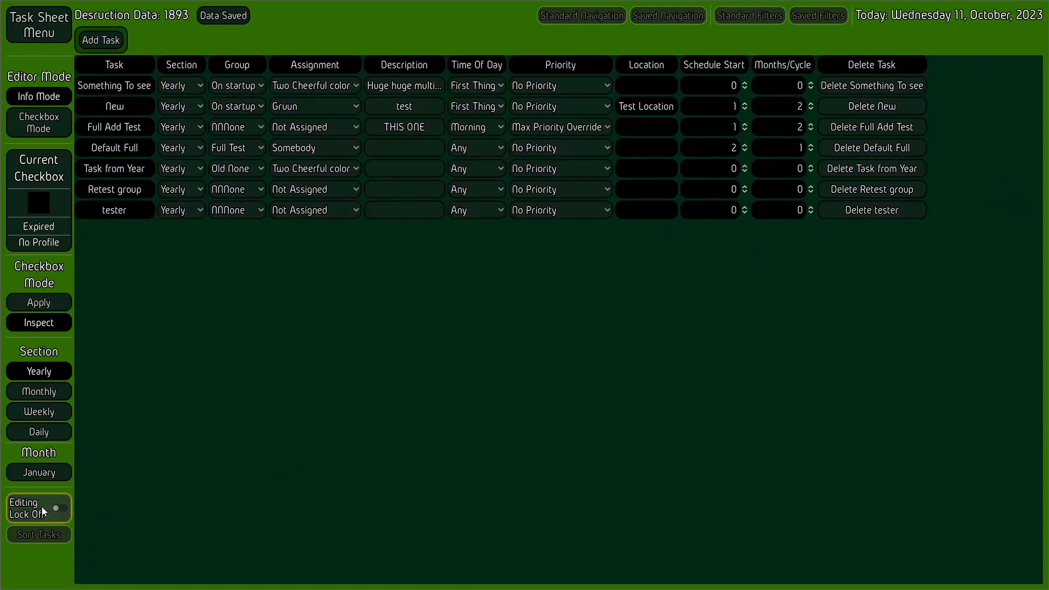
left_click(43, 511)
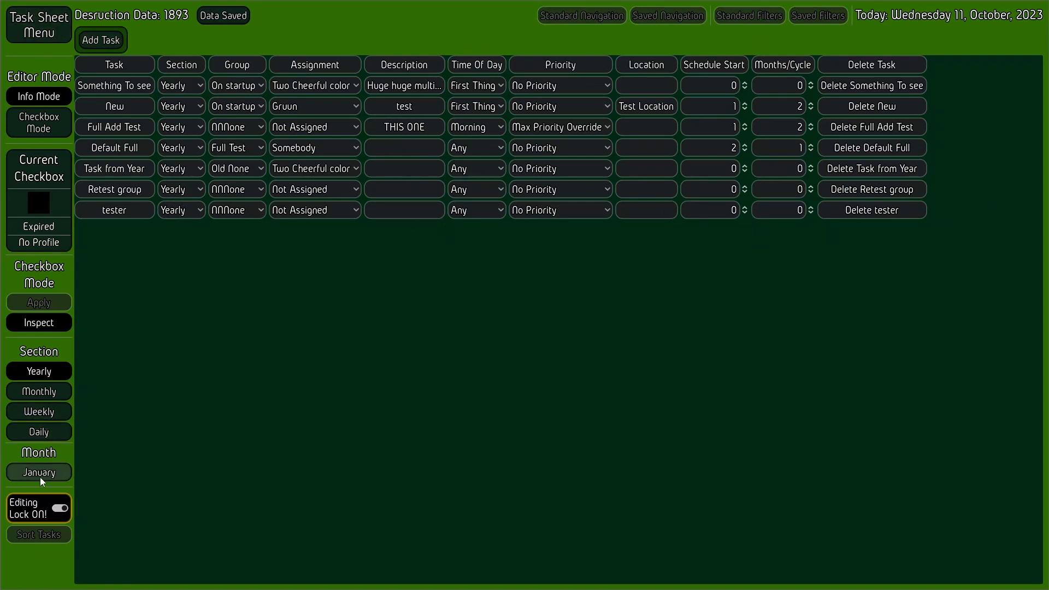
left_click(49, 509)
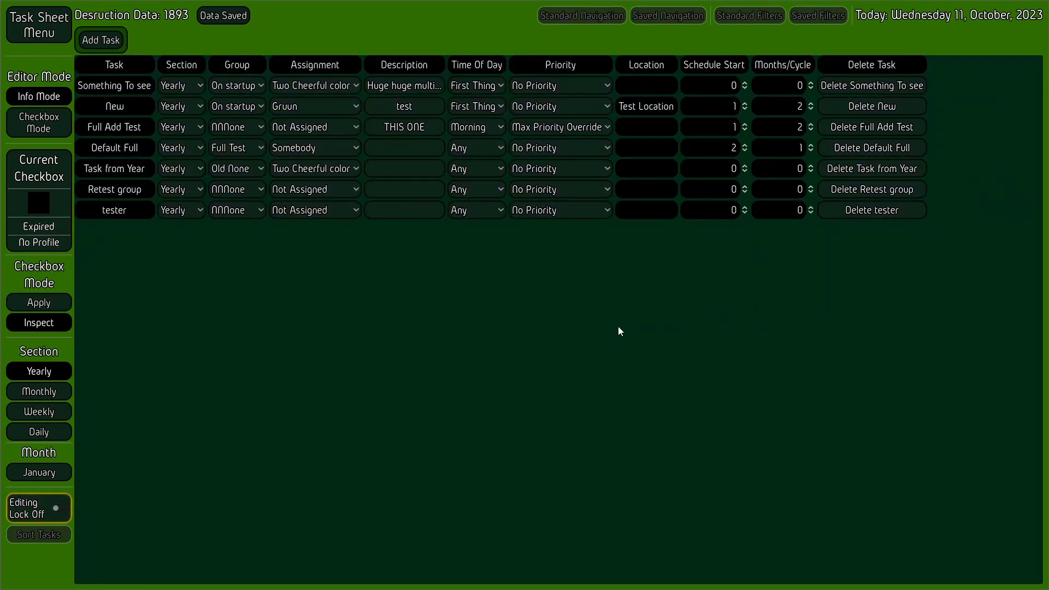
left_click(39, 30)
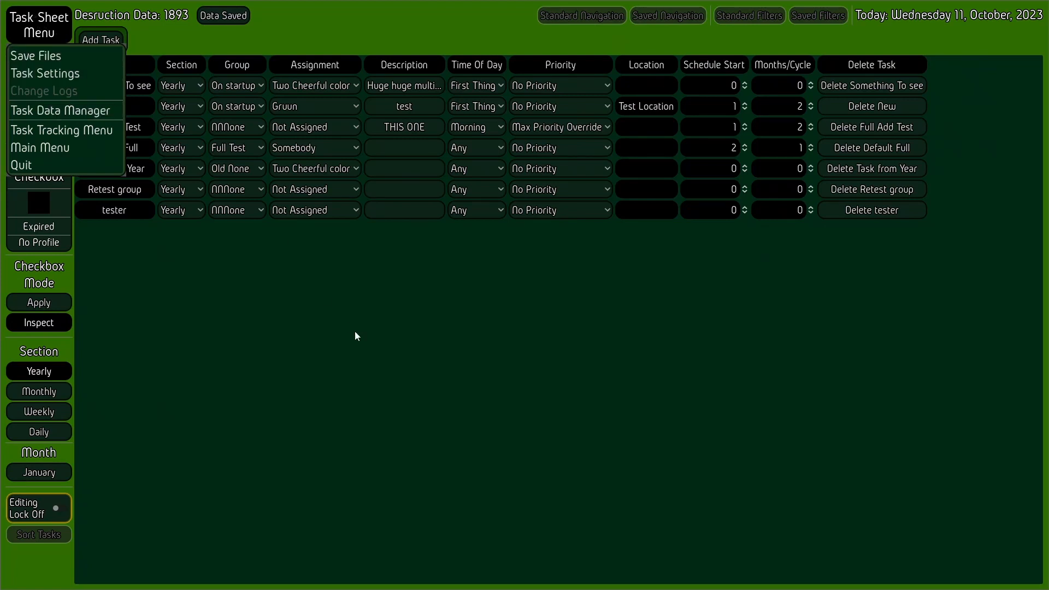
left_click(342, 323)
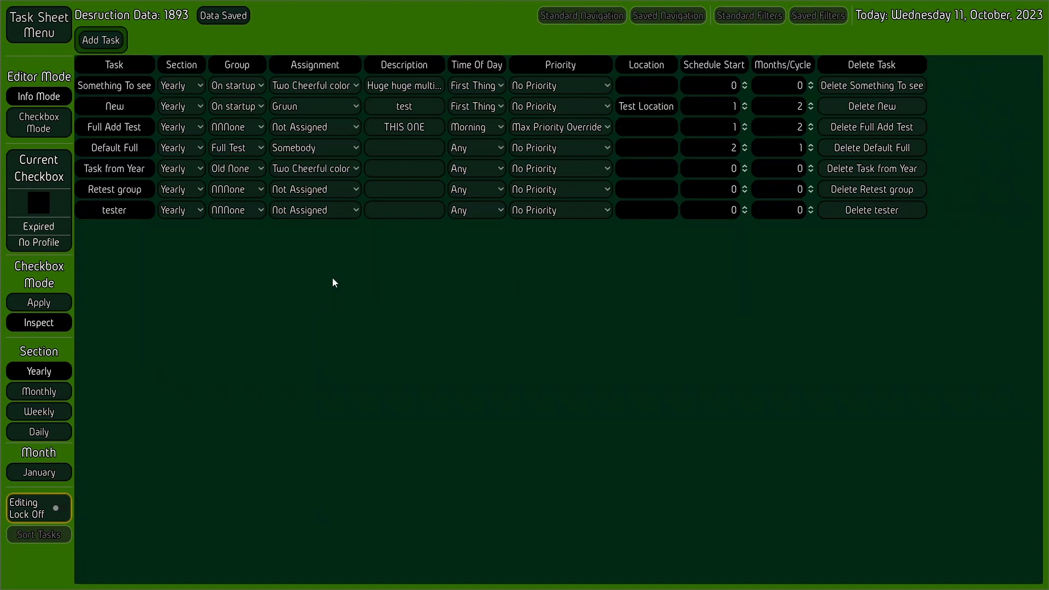
left_click(44, 25)
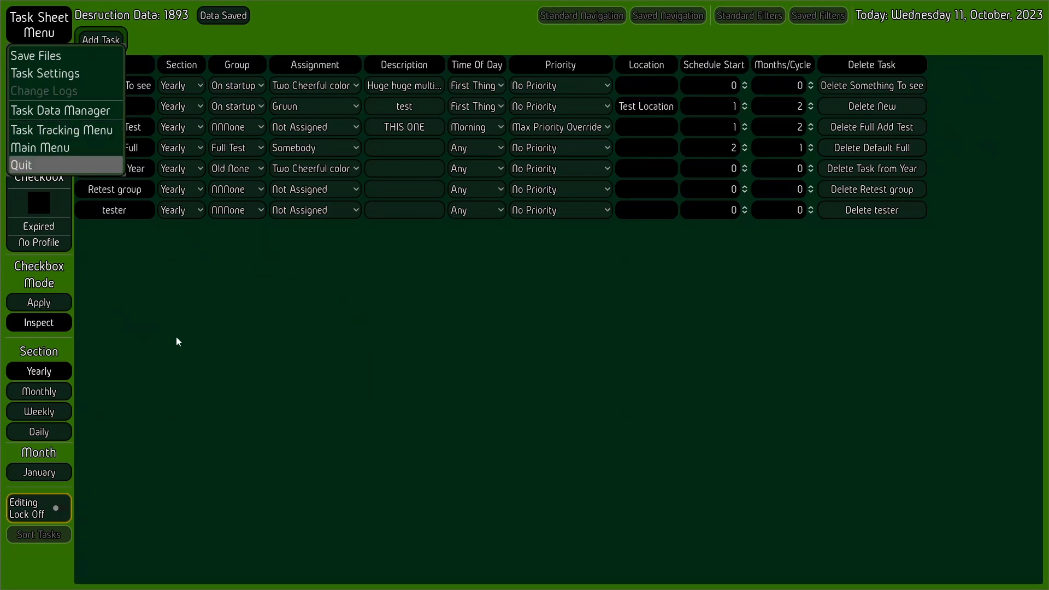
left_click(46, 27)
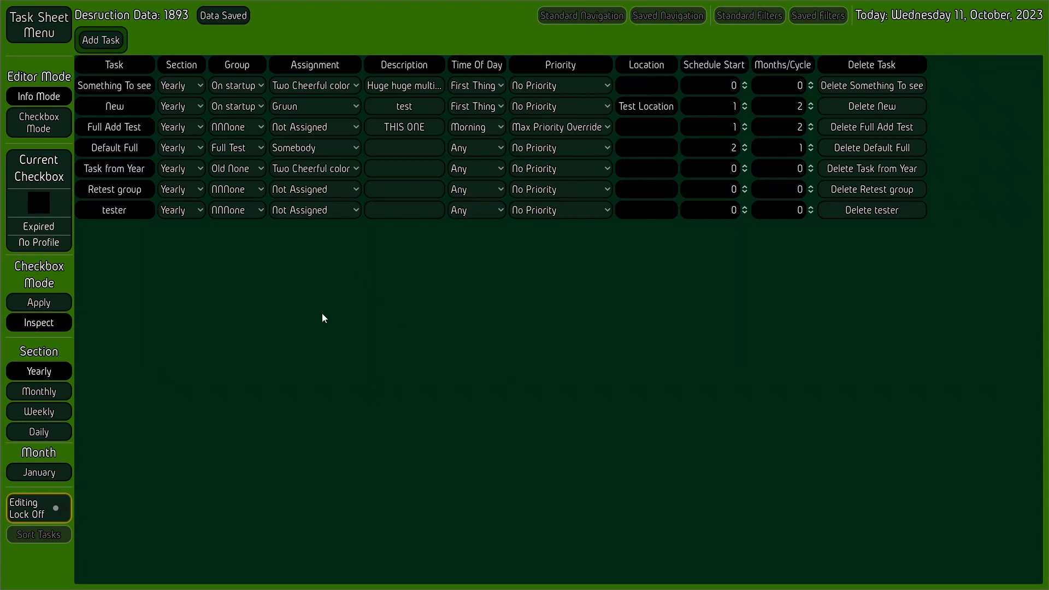
Step: Switch the Yearly sheet to Checkbox Mode, then go back to the Task Tracking menu and reopen the task sheets
left_click(34, 110)
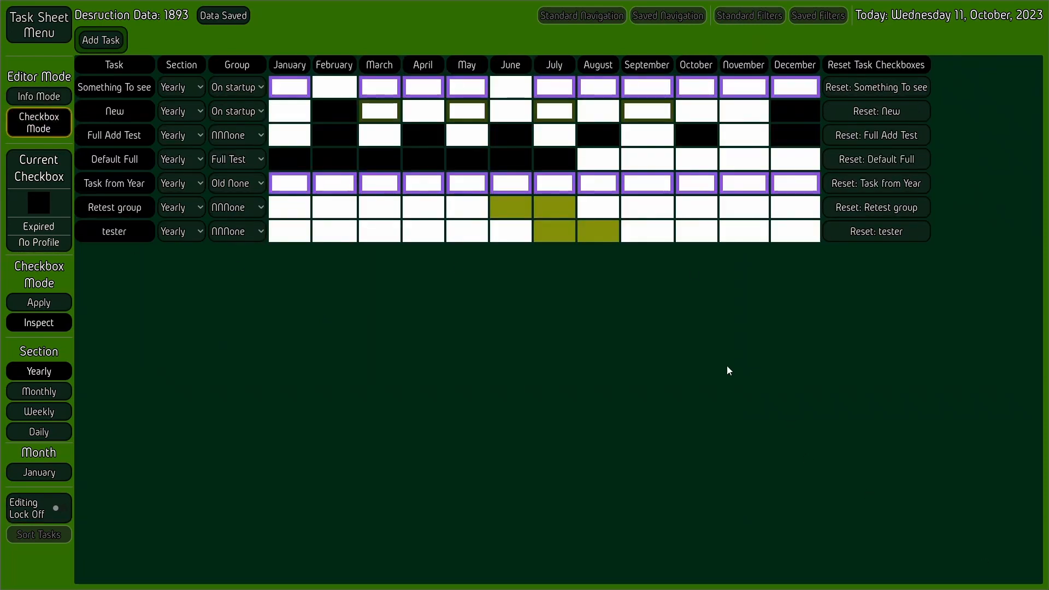
left_click(35, 24)
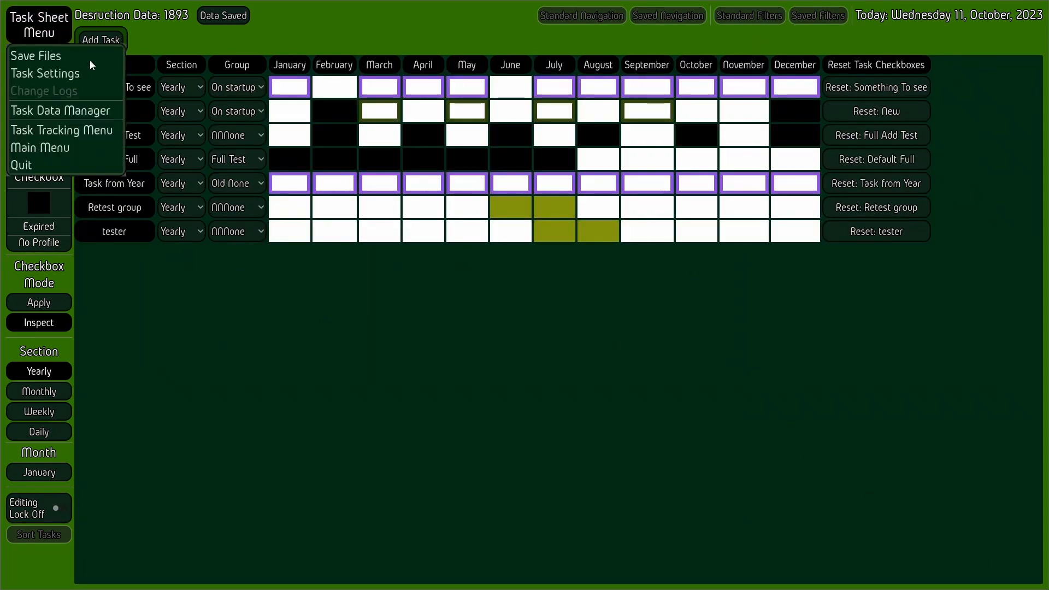
left_click(68, 133)
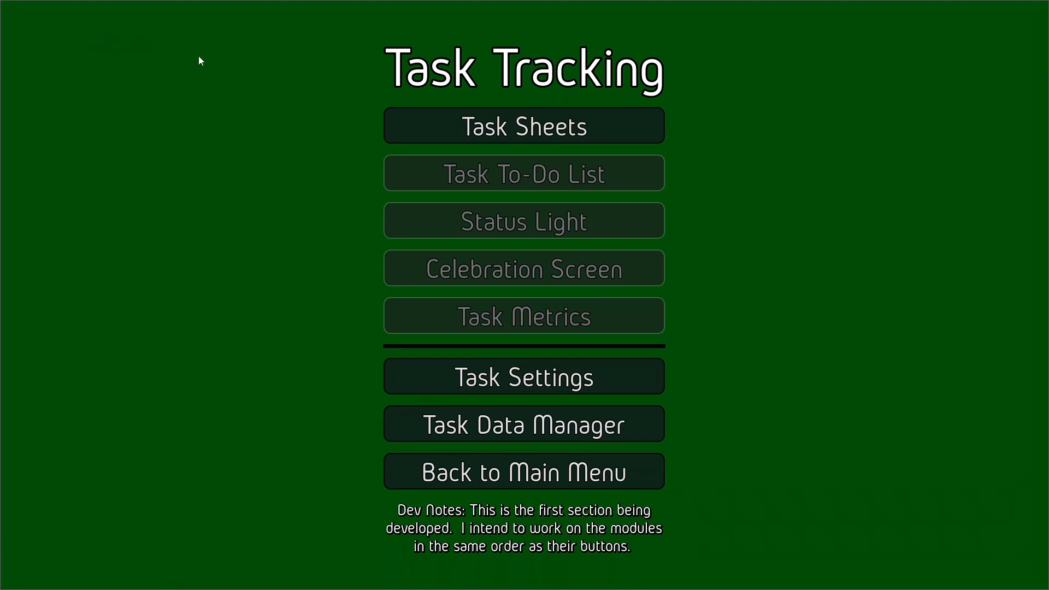
left_click(464, 127)
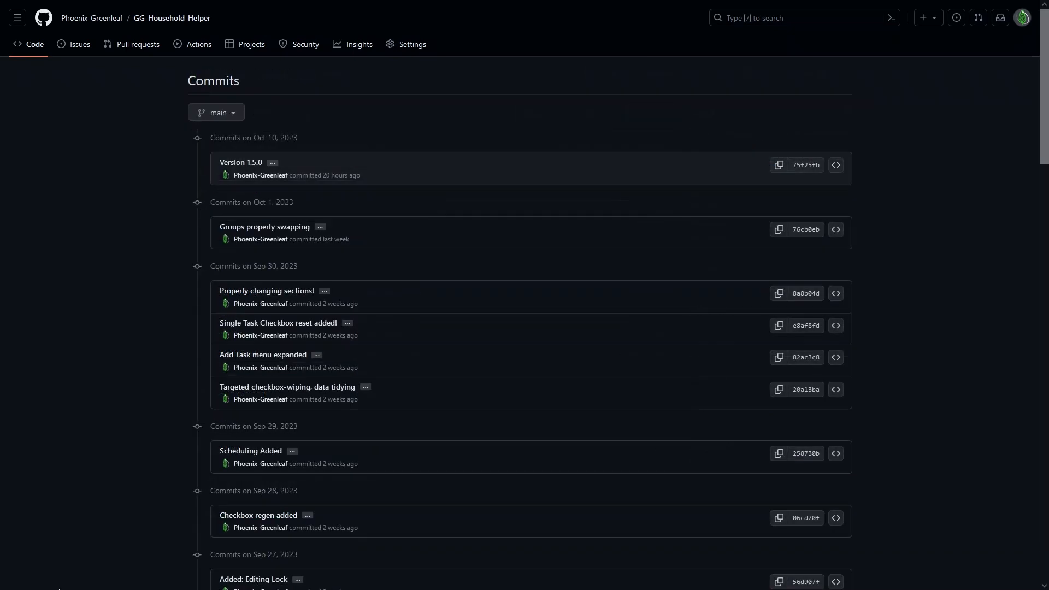
Step: Review the commit history of the GG-Household-Helper repository's main branch on GitHub
scroll(525, 328, "down", 3)
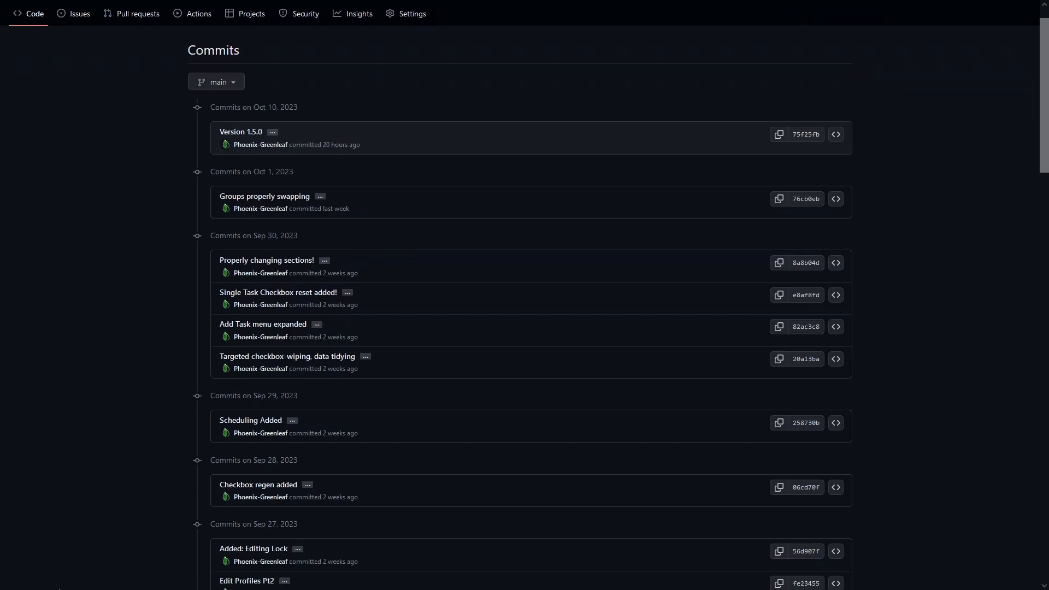
scroll(525, 328, "down", 4)
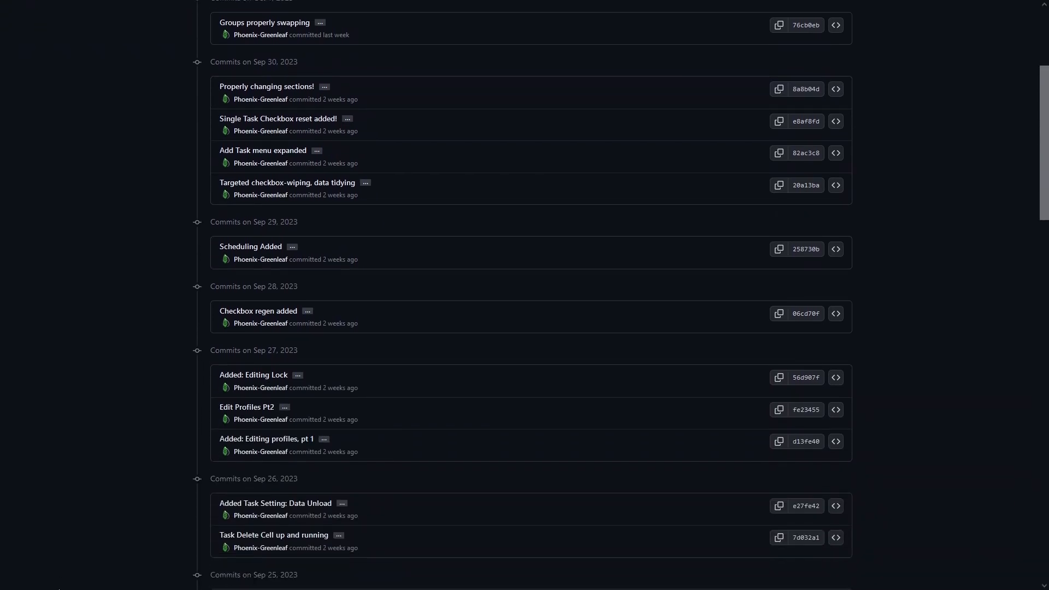